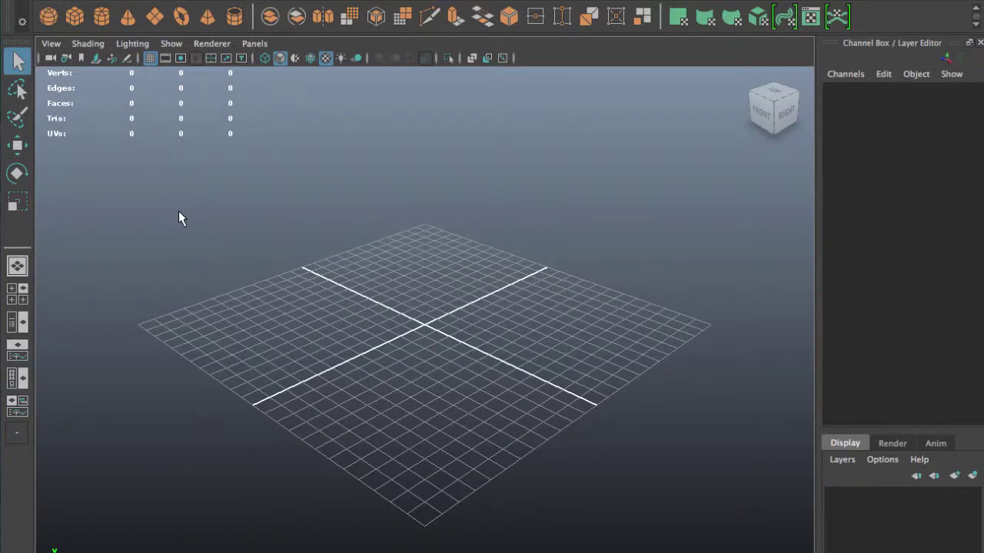
# Orbit and zoom the perspective view around the empty ground grid.
pyautogui.scroll(2, 215, 231)
pyautogui.scroll(-3, 245, 235)
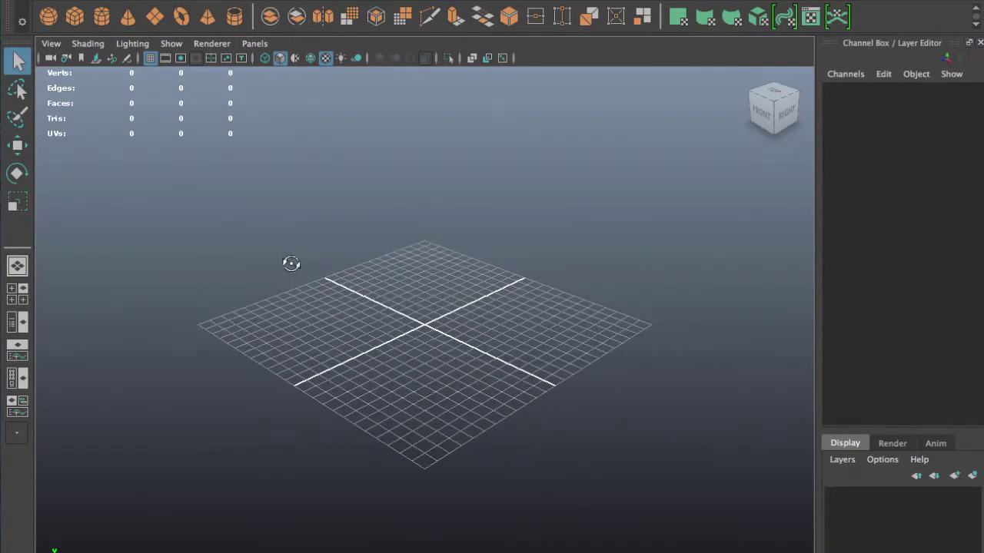
pyautogui.moveTo(287, 264)
pyautogui.keyDown('alt'); pyautogui.mouseDown()
pyautogui.moveTo(262, 231)
pyautogui.moveTo(351, 318)
pyautogui.moveTo(329, 286)
pyautogui.moveTo(298, 273)
pyautogui.moveTo(313, 263)
pyautogui.moveTo(321, 280)
pyautogui.mouseUp(); pyautogui.keyUp('alt')
pyautogui.scroll(3, 298, 274)
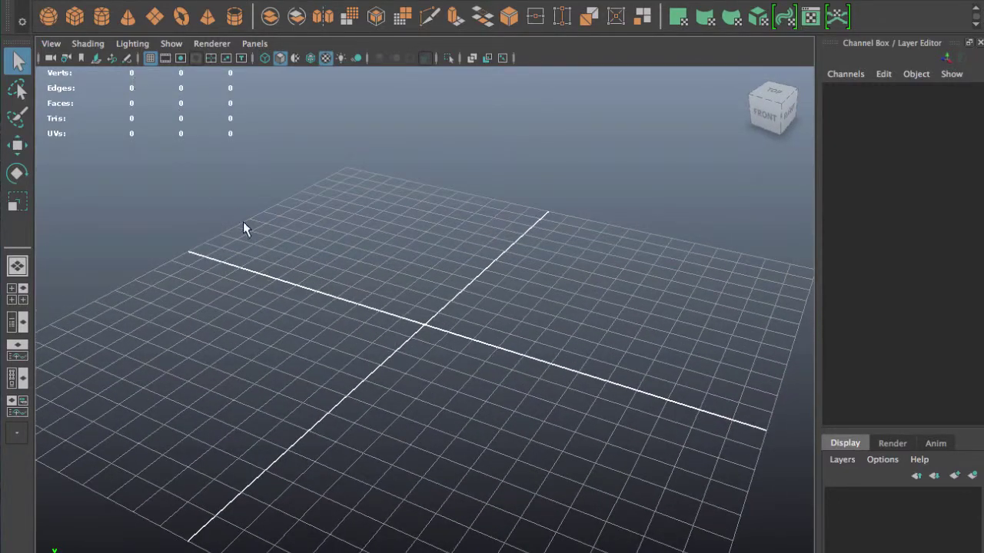
pyautogui.scroll(-3, 243, 222)
pyautogui.moveTo(248, 222)
pyautogui.keyDown('alt'); pyautogui.mouseDown()
pyautogui.moveTo(220, 230)
pyautogui.moveTo(254, 238)
pyautogui.moveTo(273, 227)
pyautogui.mouseUp(); pyautogui.keyUp('alt')
pyautogui.scroll(3, 219, 231)
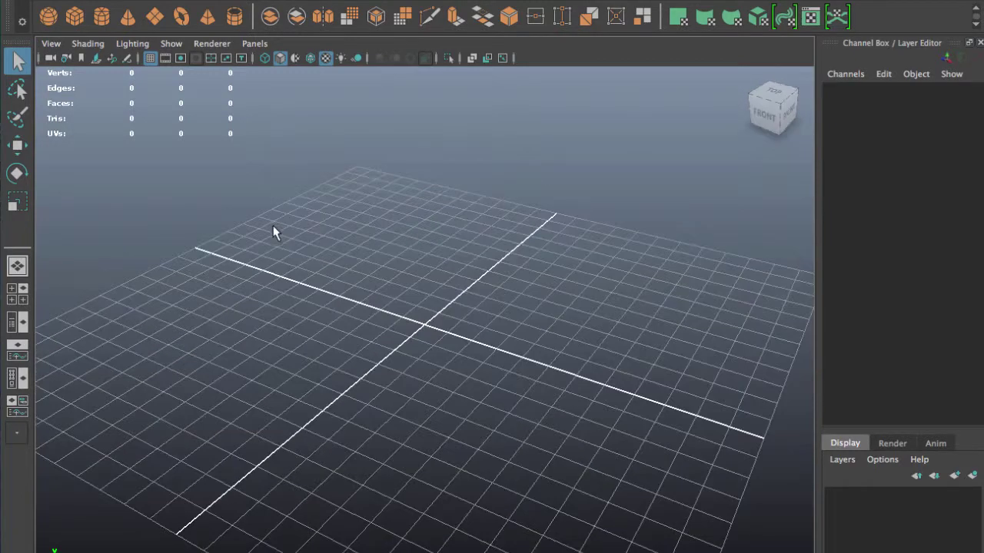
pyautogui.scroll(3, 261, 228)
pyautogui.scroll(-1, 251, 219)
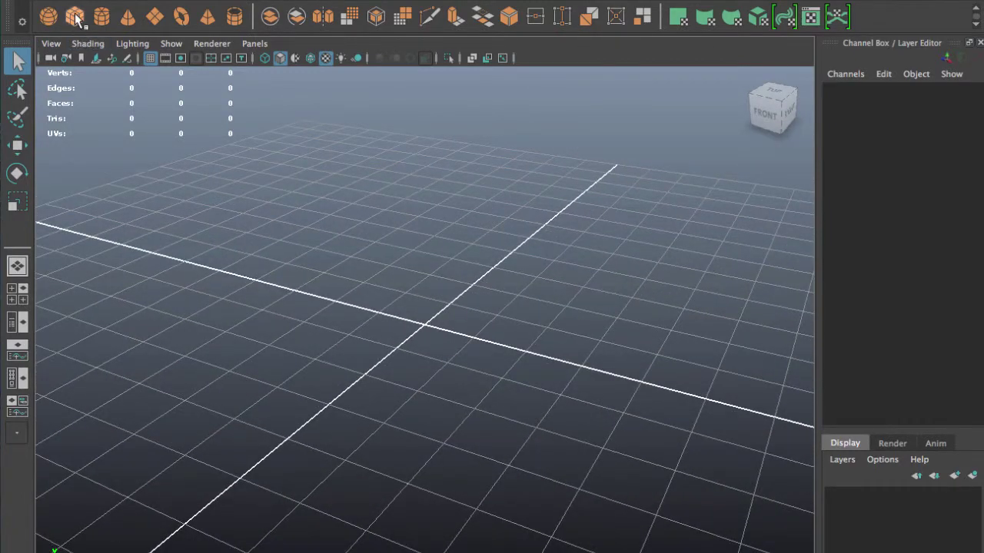
# Draw a long, flat box on the grid as the first plank.
pyautogui.keyDown('alt'); pyautogui.moveTo(246, 264); pyautogui.dragTo(214, 280); pyautogui.keyUp('alt')
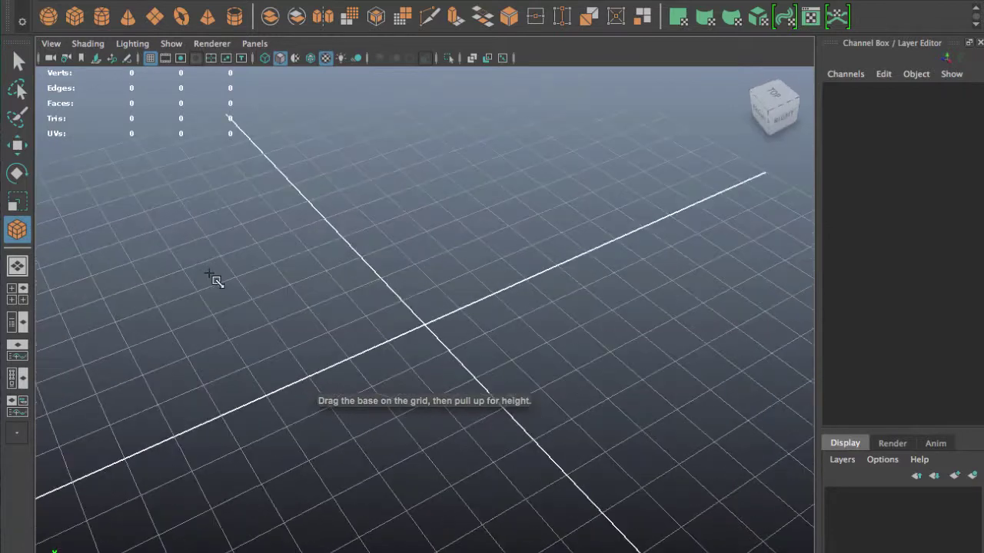
pyautogui.moveTo(162, 206)
pyautogui.mouseDown()
pyautogui.moveTo(442, 133)
pyautogui.moveTo(442, 142)
pyautogui.mouseUp()
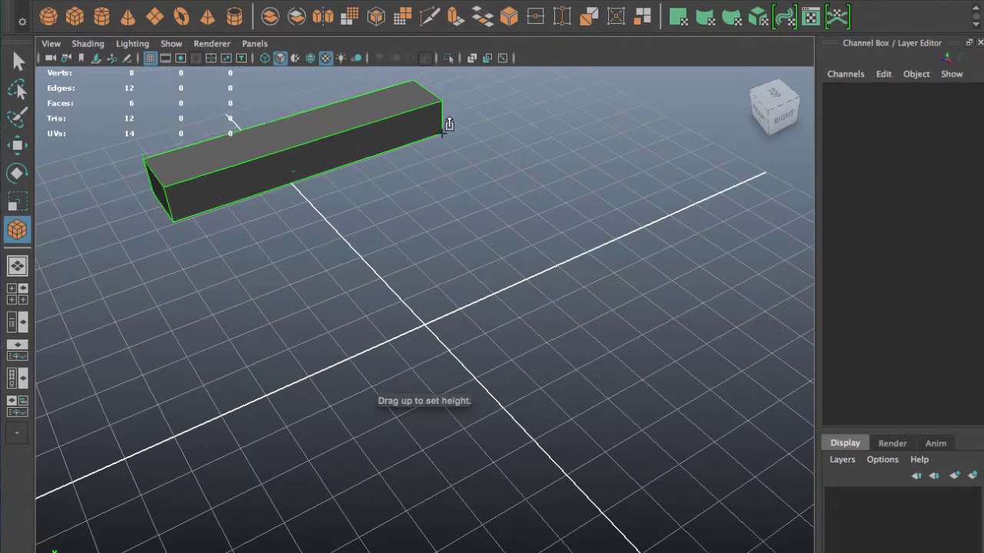
pyautogui.moveTo(333, 220)
pyautogui.keyDown('alt'); pyautogui.mouseDown()
pyautogui.moveTo(256, 268)
pyautogui.moveTo(351, 273)
pyautogui.moveTo(229, 336)
pyautogui.moveTo(456, 354)
pyautogui.moveTo(373, 359)
pyautogui.moveTo(402, 310)
pyautogui.moveTo(399, 292)
pyautogui.moveTo(312, 363)
pyautogui.moveTo(335, 339)
pyautogui.mouseUp(); pyautogui.keyUp('alt')
# Stretch the plank to Scale Z 1.219 and duplicate it.
pyautogui.press('w')
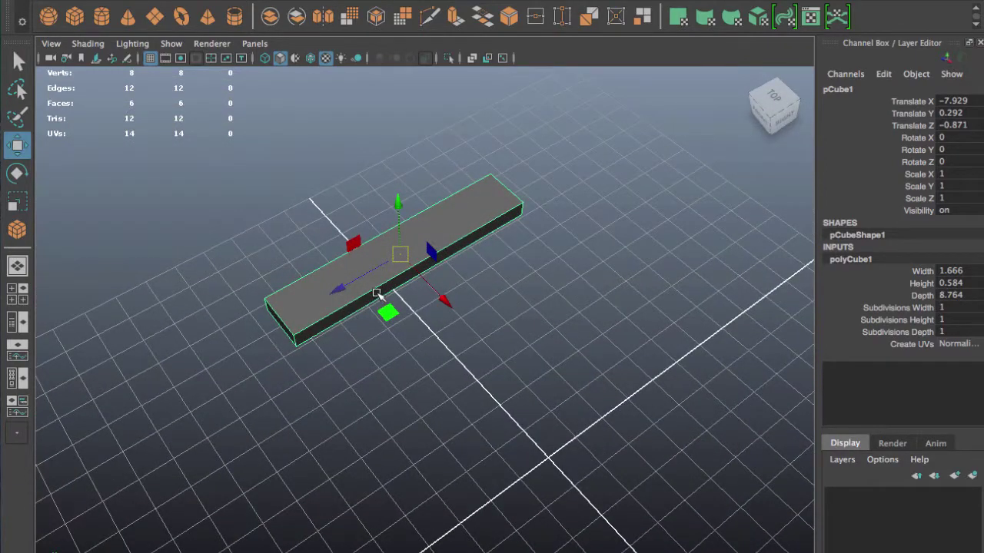
pyautogui.press('r')
pyautogui.moveTo(343, 287); pyautogui.dragTo(333, 290, button='middle')
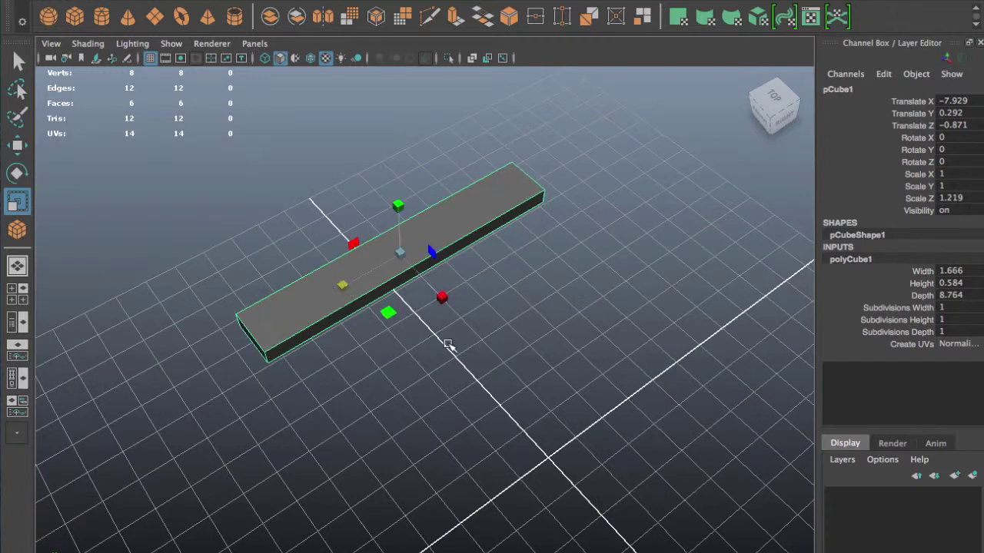
pyautogui.keyDown('alt'); pyautogui.moveTo(402, 348); pyautogui.dragTo(444, 318); pyautogui.keyUp('alt')
pyautogui.press('w')
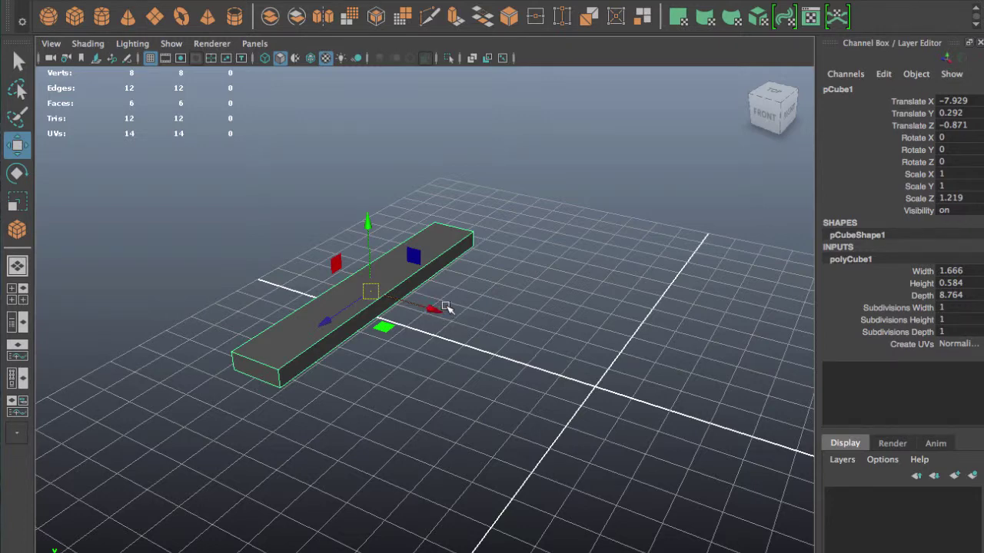
pyautogui.hotkey('ctrl', 'd')
# Offset the copy along X and repeat the duplicate to make five evenly spaced planks.
pyautogui.moveTo(436, 311)
pyautogui.mouseDown()
pyautogui.moveTo(512, 345)
pyautogui.moveTo(533, 413)
pyautogui.moveTo(362, 350)
pyautogui.moveTo(425, 370)
pyautogui.mouseUp()
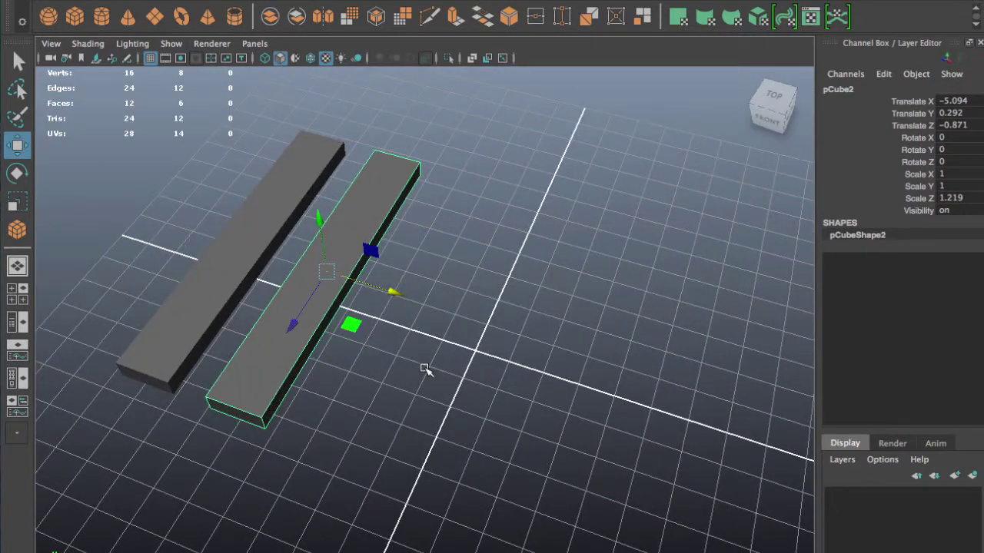
pyautogui.hotkey('shift', 'd')
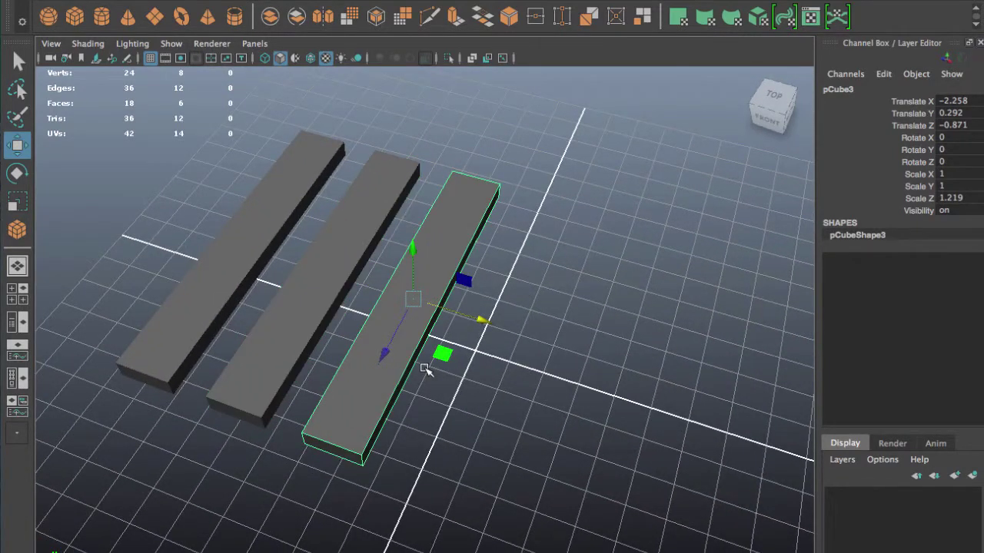
pyautogui.scroll(-2, 425, 369)
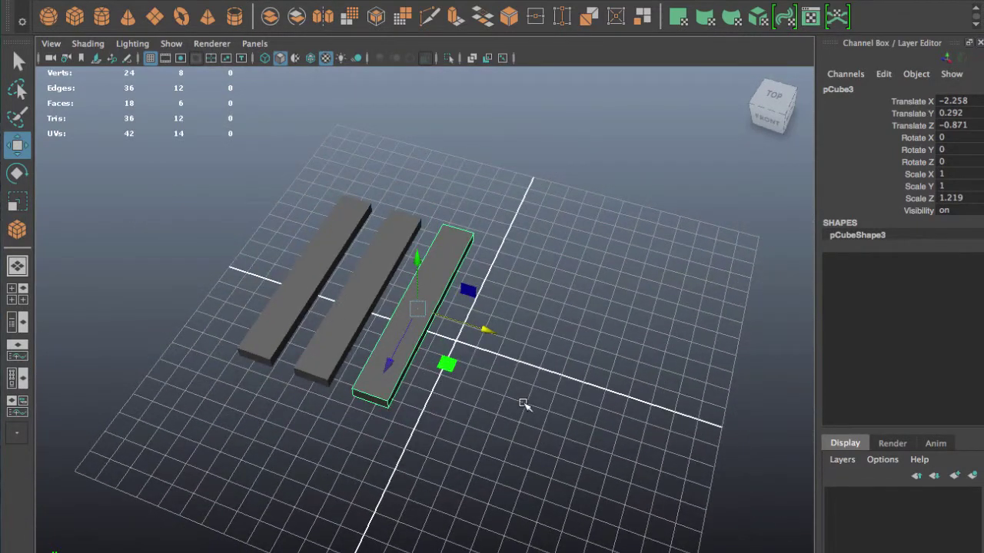
pyautogui.hotkey('shift', 'd')
pyautogui.scroll(2, 523, 403)
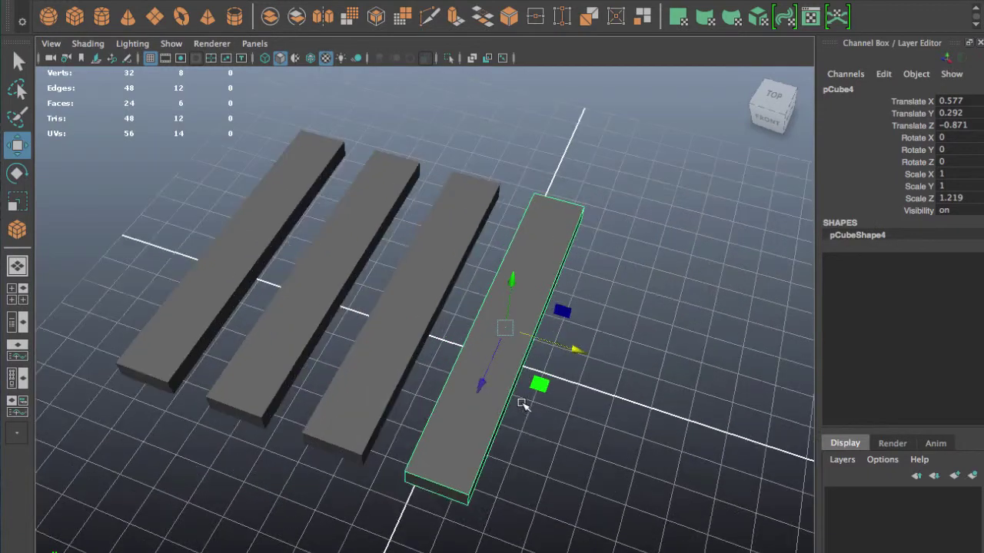
pyautogui.hotkey('shift', 'd')
# Orbit around the row of planks and select the first plank, pCube1.
pyautogui.keyDown('alt'); pyautogui.moveTo(528, 402); pyautogui.dragTo(493, 386); pyautogui.keyUp('alt')
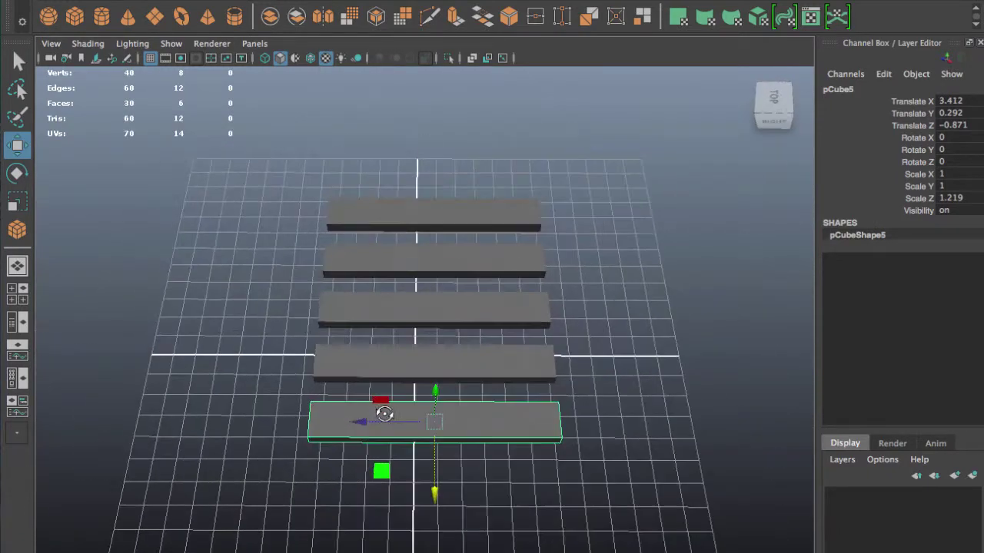
pyautogui.keyDown('alt'); pyautogui.moveTo(396, 405); pyautogui.dragTo(545, 395); pyautogui.keyUp('alt')
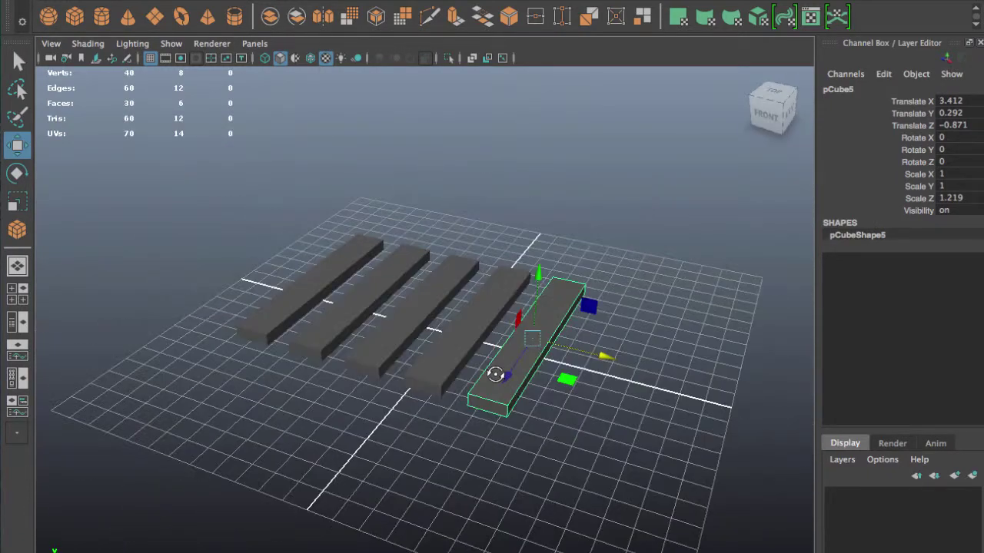
pyautogui.keyDown('alt'); pyautogui.moveTo(485, 415); pyautogui.dragTo(421, 373); pyautogui.keyUp('alt')
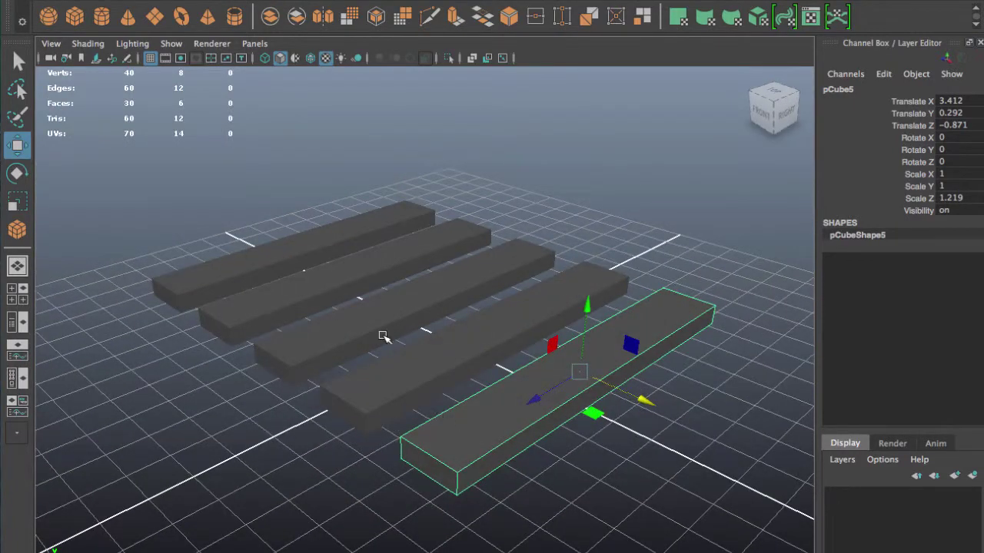
pyautogui.keyDown('alt'); pyautogui.moveTo(384, 336); pyautogui.dragTo(253, 264); pyautogui.keyUp('alt')
pyautogui.click(252, 261)
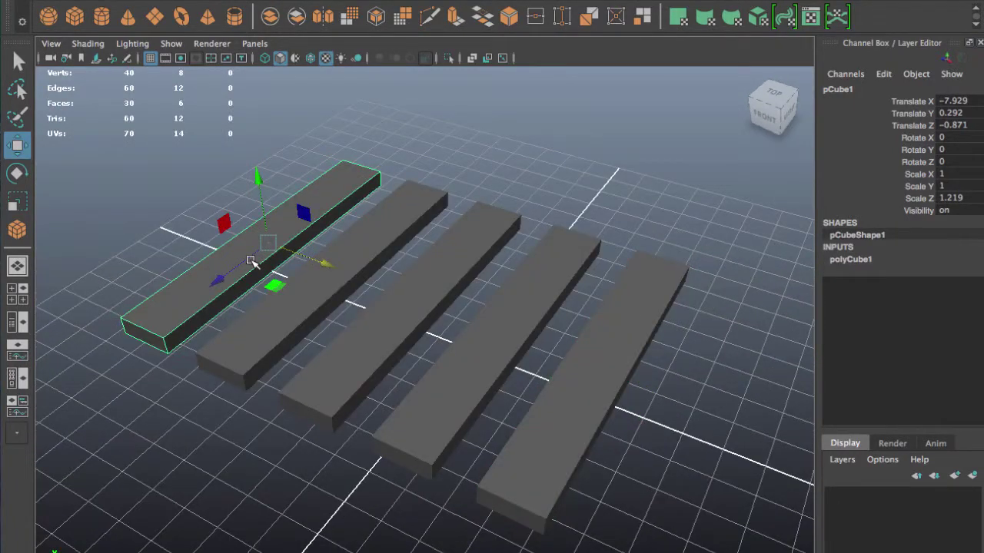
# Lengthen pCube1 to Scale Z 1.533 and delete the other four planks.
pyautogui.press('r')
pyautogui.moveTo(218, 277); pyautogui.dragTo(204, 281)
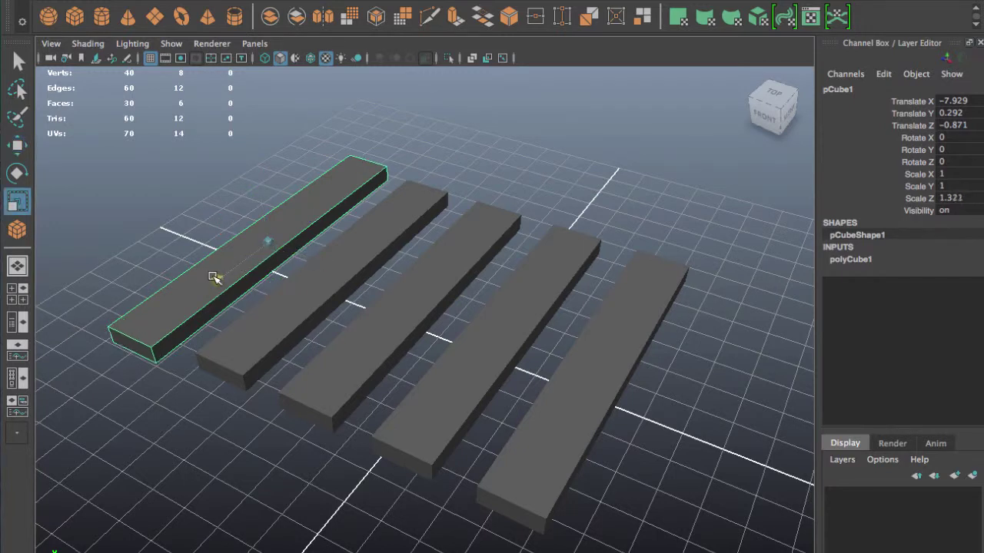
pyautogui.click(305, 286)
pyautogui.press('Delete')
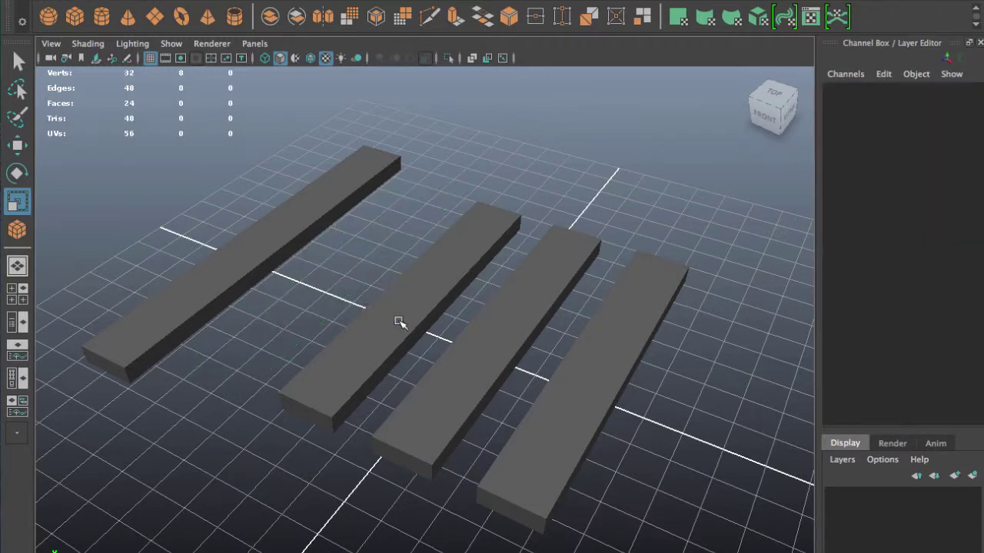
pyautogui.click(400, 323)
pyautogui.press('Delete')
pyautogui.click(492, 345)
pyautogui.press('Delete')
pyautogui.click(603, 384)
pyautogui.press('Delete')
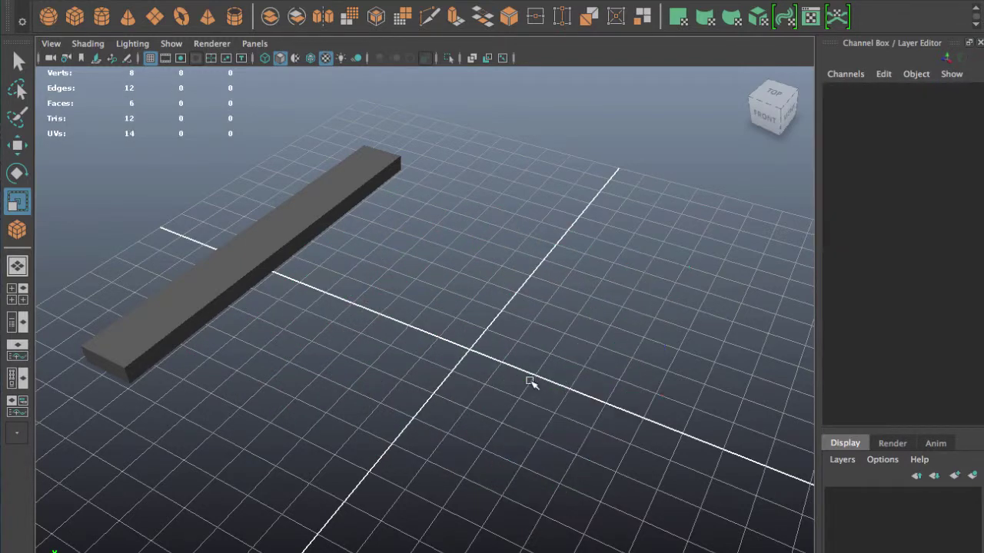
# Rebuild the row of five planks from offset copies, ending at pCube5, Translate X 1.625.
pyautogui.keyDown('alt'); pyautogui.moveTo(72, 236); pyautogui.dragTo(235, 278); pyautogui.keyUp('alt')
pyautogui.click(258, 277)
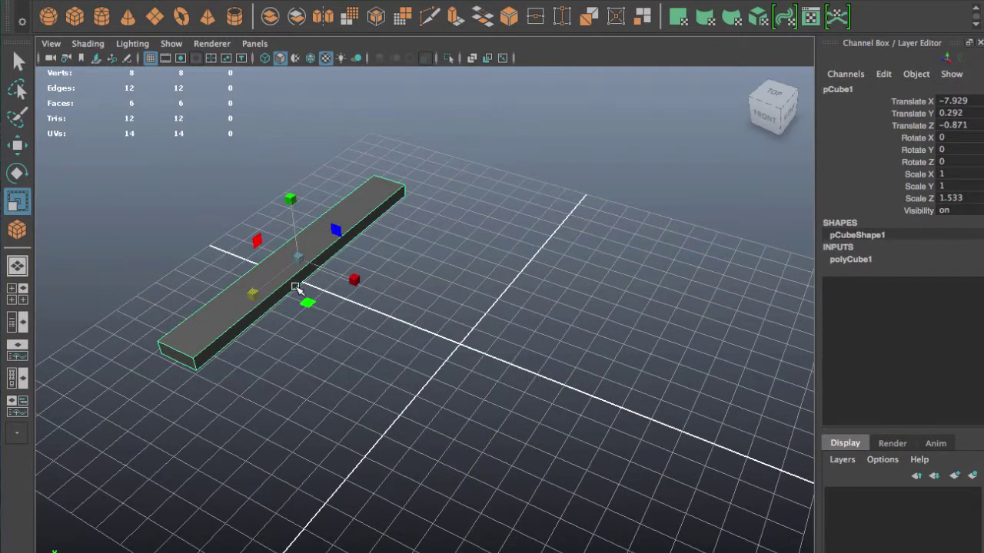
pyautogui.press('w')
pyautogui.hotkey('ctrl', 'd')
pyautogui.moveTo(358, 281)
pyautogui.mouseDown()
pyautogui.moveTo(406, 301)
pyautogui.moveTo(446, 340)
pyautogui.mouseUp()
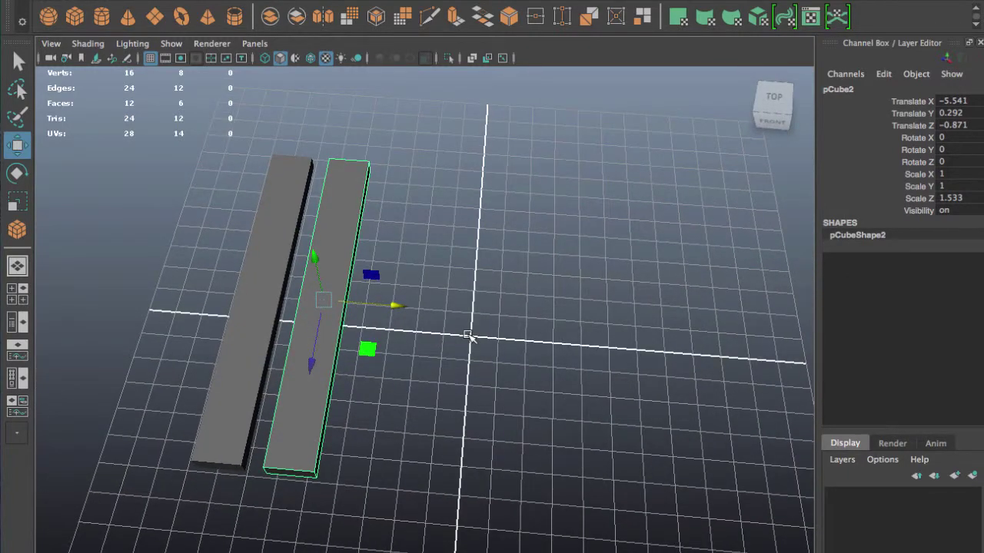
pyautogui.hotkey('shift', 'd')
pyautogui.hotkey('shift', 'd')
pyautogui.hotkey('shift', 'd')
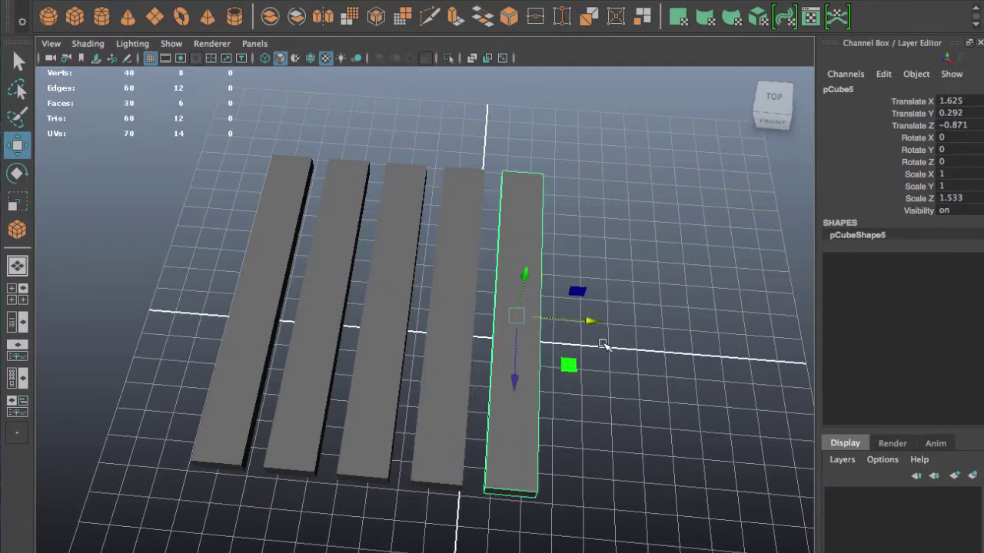
pyautogui.keyDown('alt'); pyautogui.moveTo(561, 376); pyautogui.dragTo(358, 377); pyautogui.keyUp('alt')
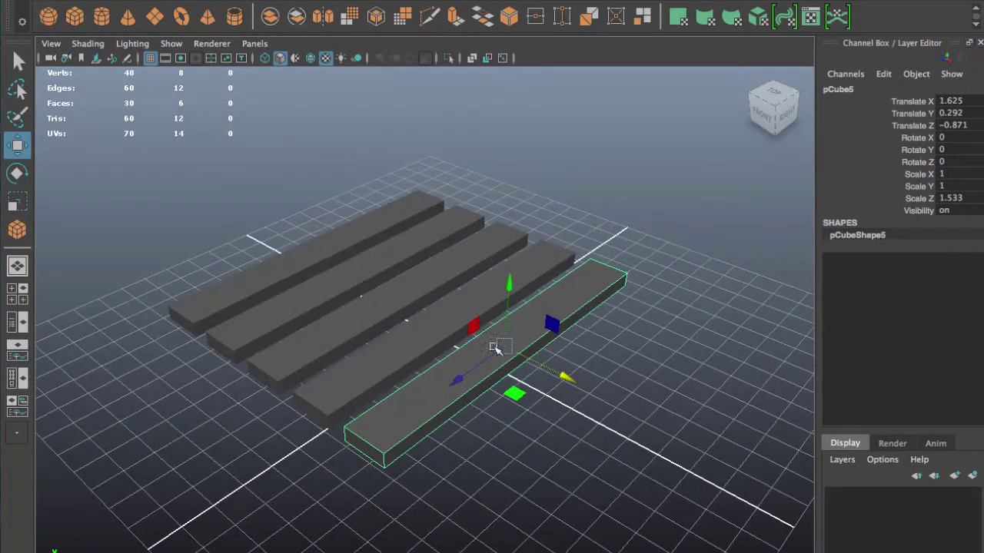
# Select all five planks and raise them to Translate Y 2.491.
pyautogui.keyDown('shift'); pyautogui.click(346, 326); pyautogui.keyUp('shift')
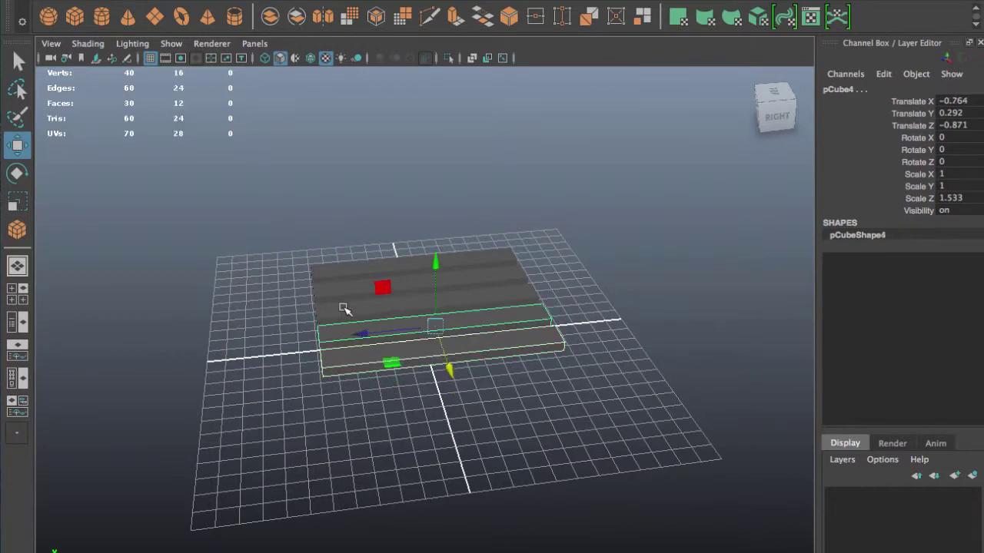
pyautogui.keyDown('shift'); pyautogui.click(343, 307); pyautogui.keyUp('shift')
pyautogui.keyDown('shift'); pyautogui.click(339, 288); pyautogui.keyUp('shift')
pyautogui.keyDown('shift'); pyautogui.click(336, 267); pyautogui.keyUp('shift')
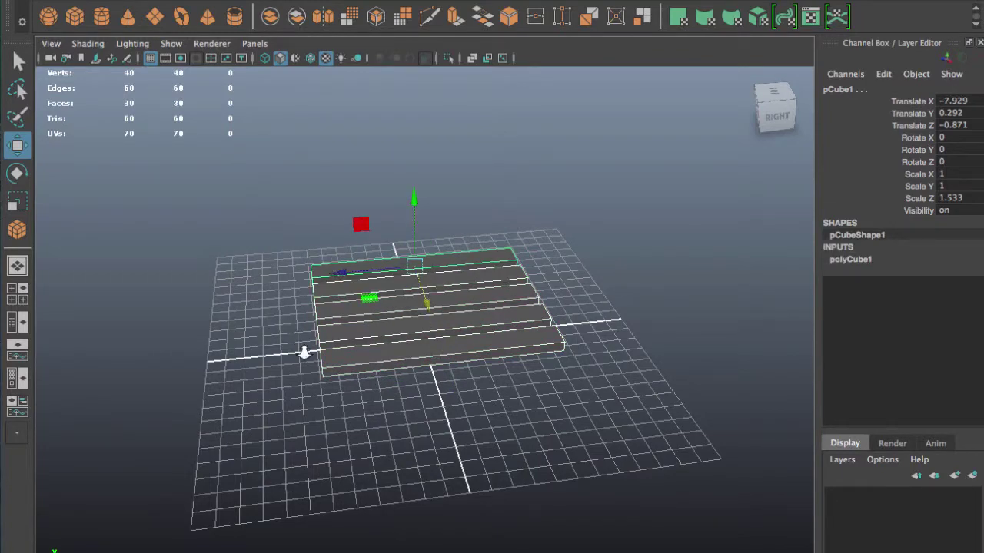
pyautogui.keyDown('alt'); pyautogui.moveTo(304, 353); pyautogui.dragTo(407, 311); pyautogui.keyUp('alt')
pyautogui.moveTo(279, 222); pyautogui.dragTo(297, 160)
pyautogui.keyDown('alt'); pyautogui.moveTo(373, 395); pyautogui.dragTo(319, 419); pyautogui.keyUp('alt')
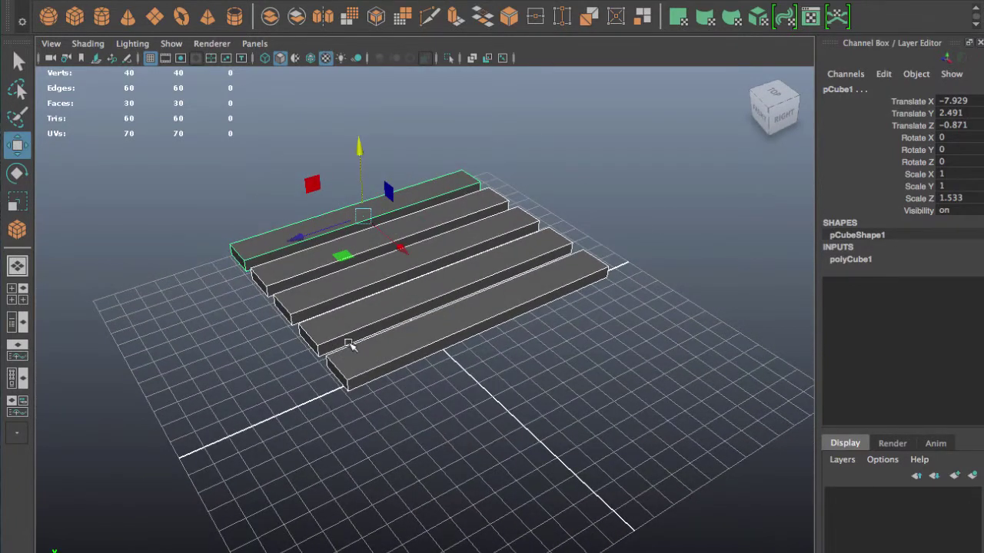
# Duplicate the fourth plank and lower the copy, pCube6, to Translate Y 0.626.
pyautogui.click(324, 321)
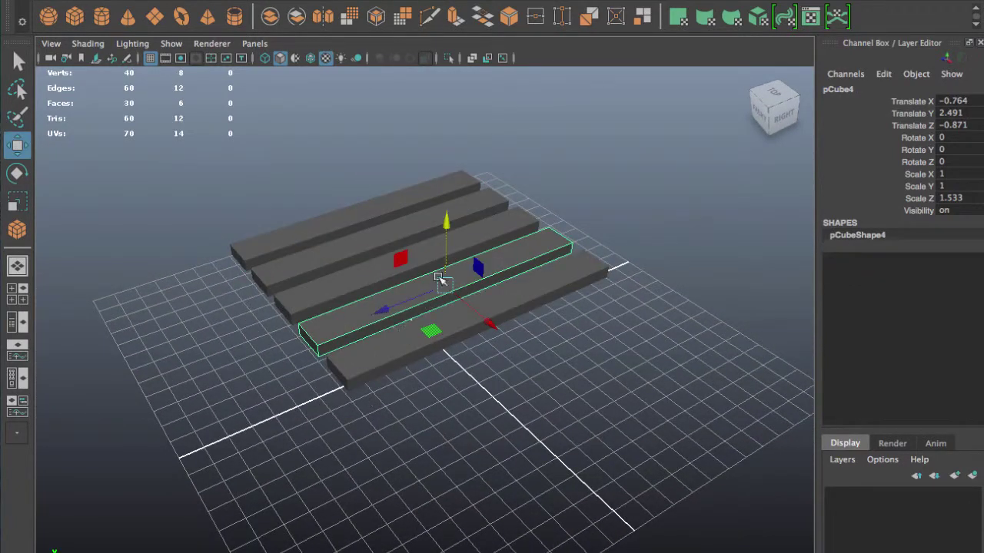
pyautogui.hotkey('ctrl', 'd')
pyautogui.moveTo(446, 225); pyautogui.dragTo(448, 323)
# Rotate pCube6 to Rotate Y 90 so it runs crosswise.
pyautogui.keyDown('alt'); pyautogui.moveTo(374, 400); pyautogui.dragTo(419, 360); pyautogui.keyUp('alt')
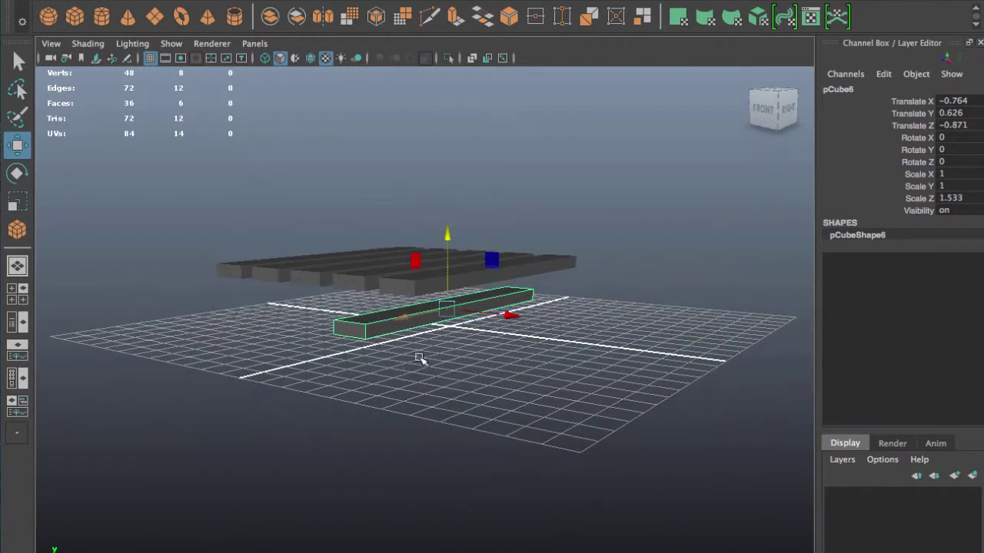
pyautogui.press('e')
pyautogui.keyDown('alt'); pyautogui.moveTo(402, 402); pyautogui.dragTo(388, 413); pyautogui.keyUp('alt')
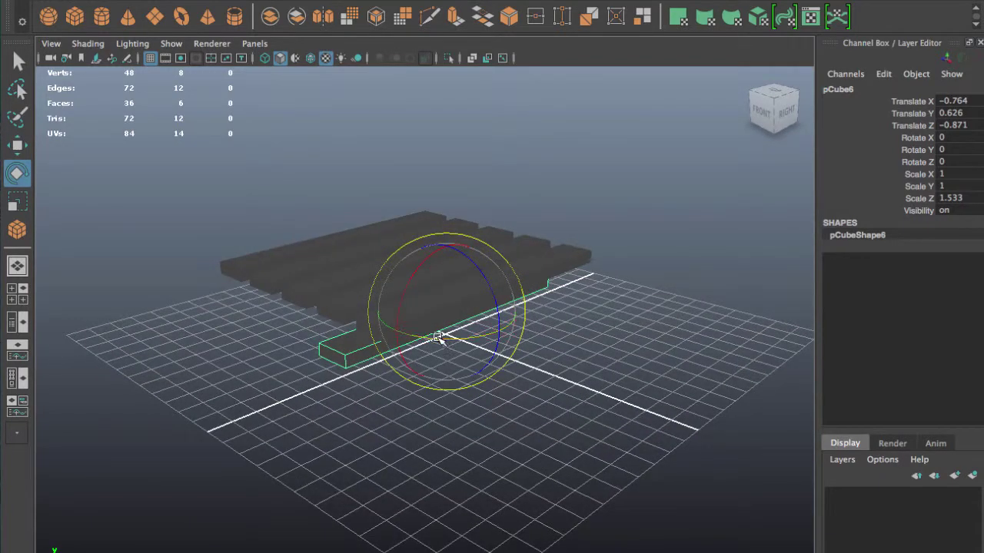
pyautogui.moveTo(436, 338); pyautogui.dragTo(522, 317)
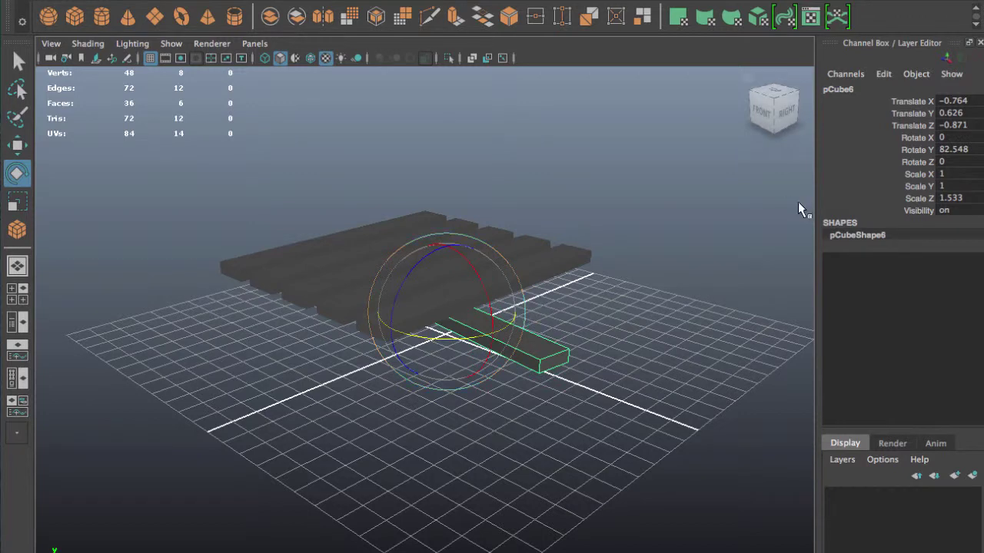
pyautogui.doubleClick(967, 150)
pyautogui.write('90')
pyautogui.press('Return')
# Move the crosswise beam to Translate X -3.27, Y 2.001, Z 5.128 beneath the planks.
pyautogui.click(20, 146)
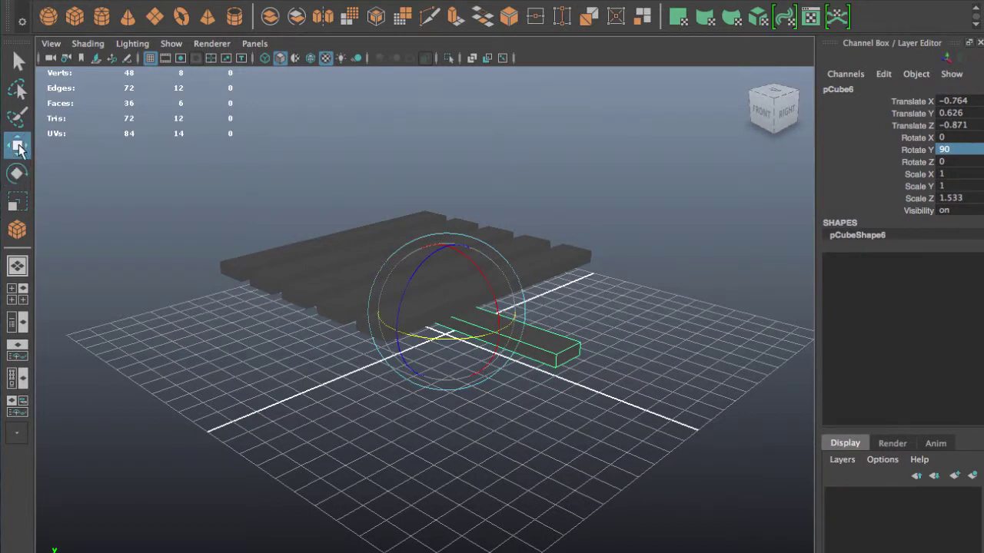
pyautogui.moveTo(392, 332)
pyautogui.mouseDown()
pyautogui.moveTo(265, 375)
pyautogui.moveTo(560, 437)
pyautogui.moveTo(467, 412)
pyautogui.moveTo(369, 508)
pyautogui.moveTo(269, 415)
pyautogui.moveTo(241, 410)
pyautogui.moveTo(359, 321)
pyautogui.mouseUp()
pyautogui.moveTo(384, 266); pyautogui.dragTo(380, 223)
# In the enlarged front view, lower pCube6 to Translate Y 1.926.
pyautogui.press('space')
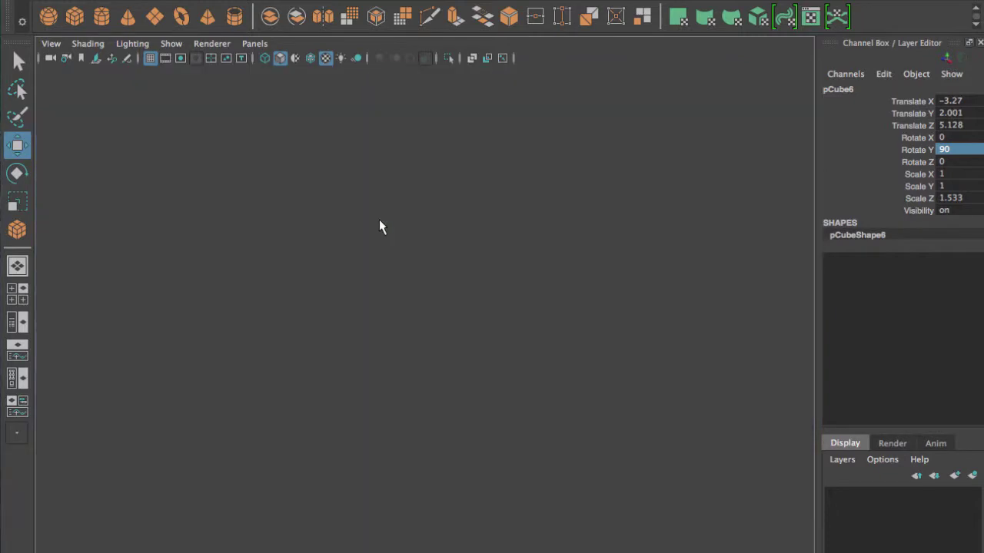
pyautogui.press('space')
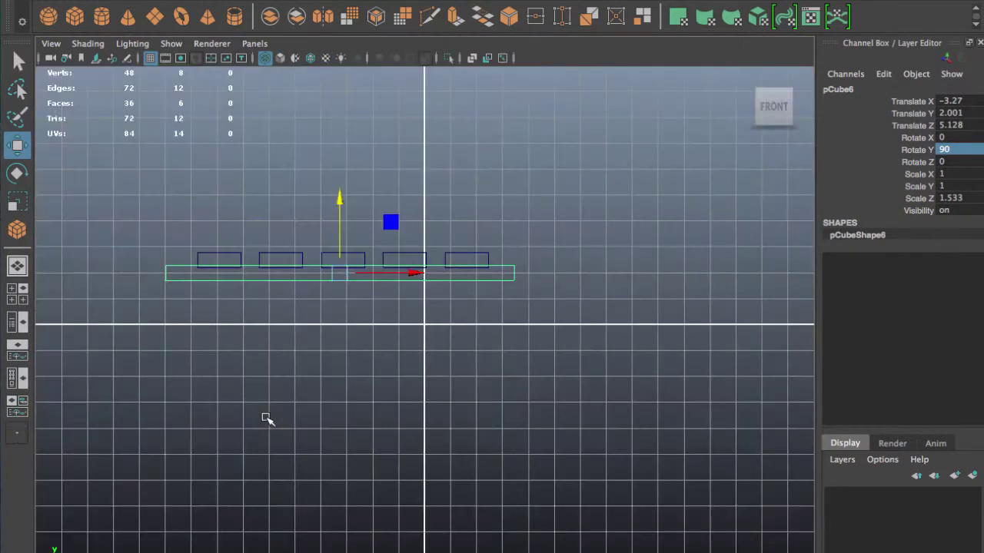
pyautogui.scroll(3, 266, 418)
pyautogui.scroll(3, 266, 418)
pyautogui.keyDown('alt'); pyautogui.moveTo(228, 337); pyautogui.dragTo(488, 463, button='middle'); pyautogui.keyUp('alt')
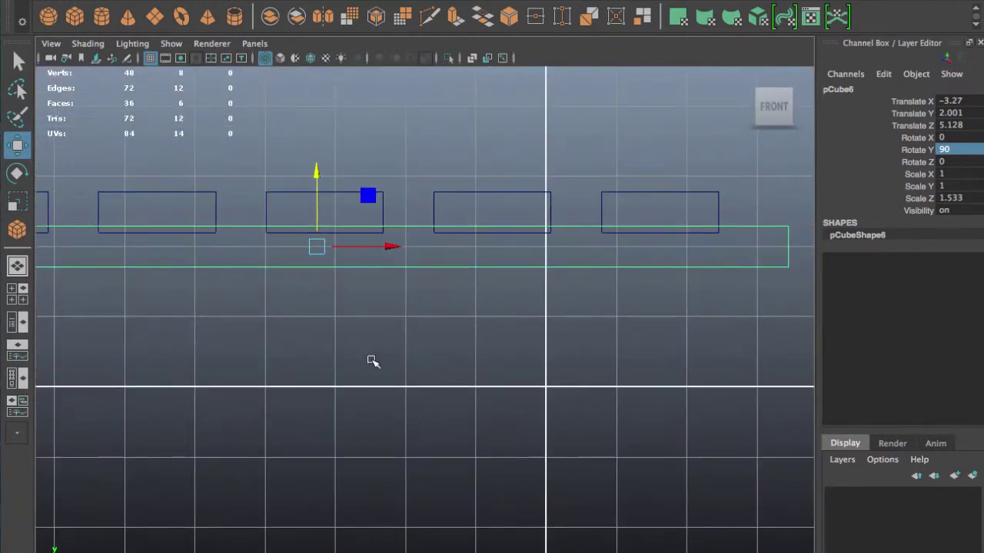
pyautogui.scroll(2, 374, 362)
pyautogui.moveTo(287, 148); pyautogui.dragTo(285, 159)
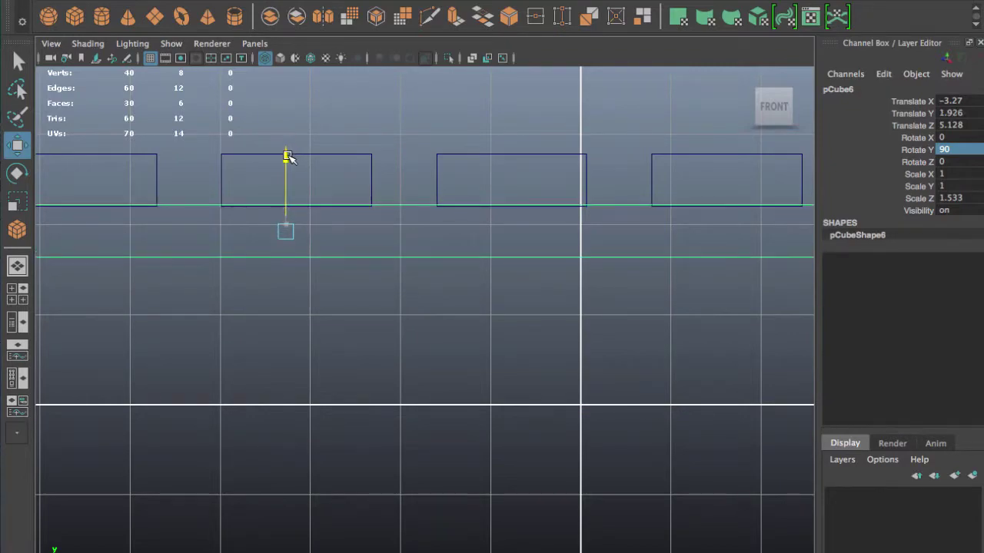
# Return to the four-view layout and orbit the perspective view to inspect the pallet.
pyautogui.press('space')
pyautogui.press('space')
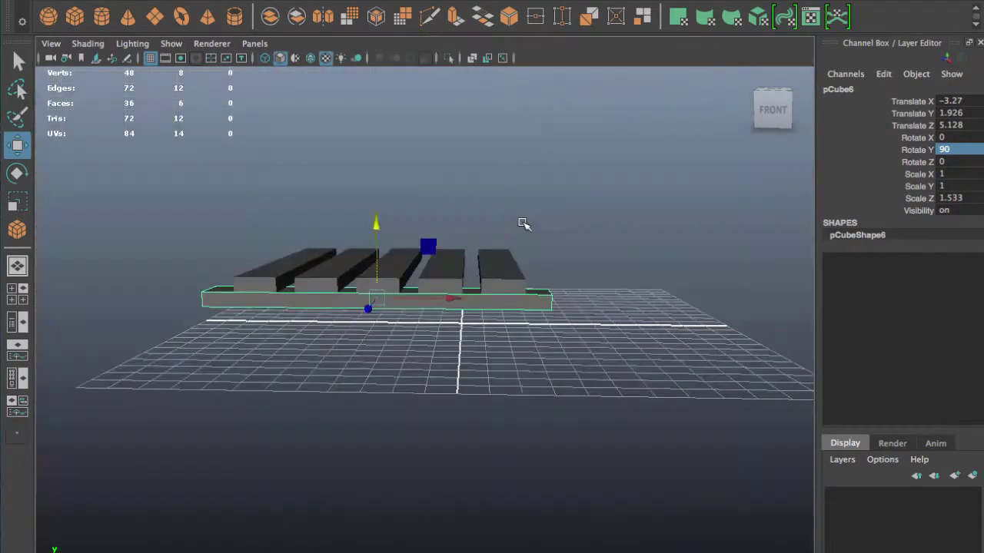
pyautogui.moveTo(523, 223)
pyautogui.keyDown('alt'); pyautogui.mouseDown()
pyautogui.moveTo(457, 303)
pyautogui.moveTo(389, 305)
pyautogui.moveTo(344, 374)
pyautogui.mouseUp(); pyautogui.keyUp('alt')
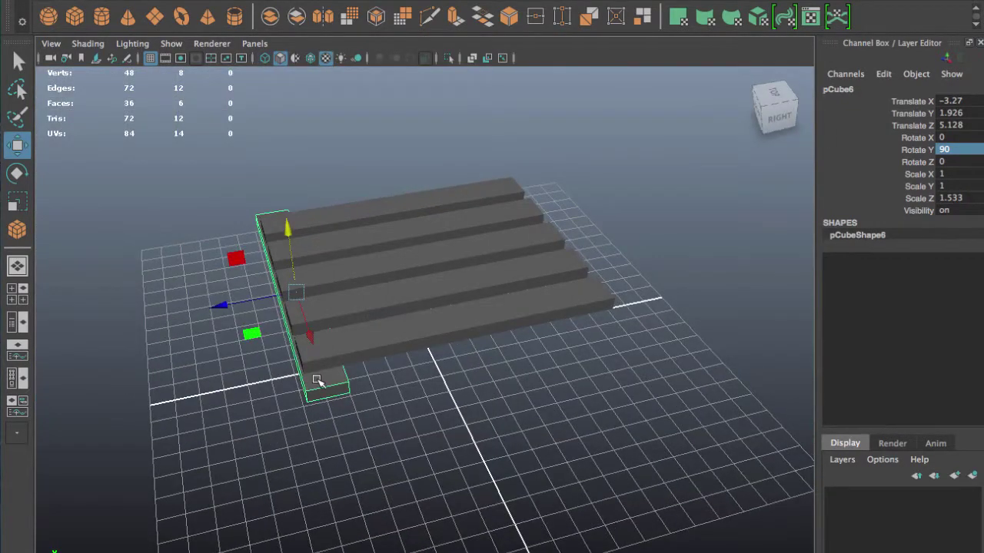
pyautogui.moveTo(317, 380); pyautogui.dragTo(247, 290, button='right')
pyautogui.scroll(5, 249, 299)
# Pull pCube6's end vertices so the beam ends flush with the outer planks, then return to Object Mode.
pyautogui.moveTo(253, 307)
pyautogui.keyDown('alt'); pyautogui.mouseDown()
pyautogui.moveTo(322, 300)
pyautogui.moveTo(351, 318)
pyautogui.mouseUp(); pyautogui.keyUp('alt')
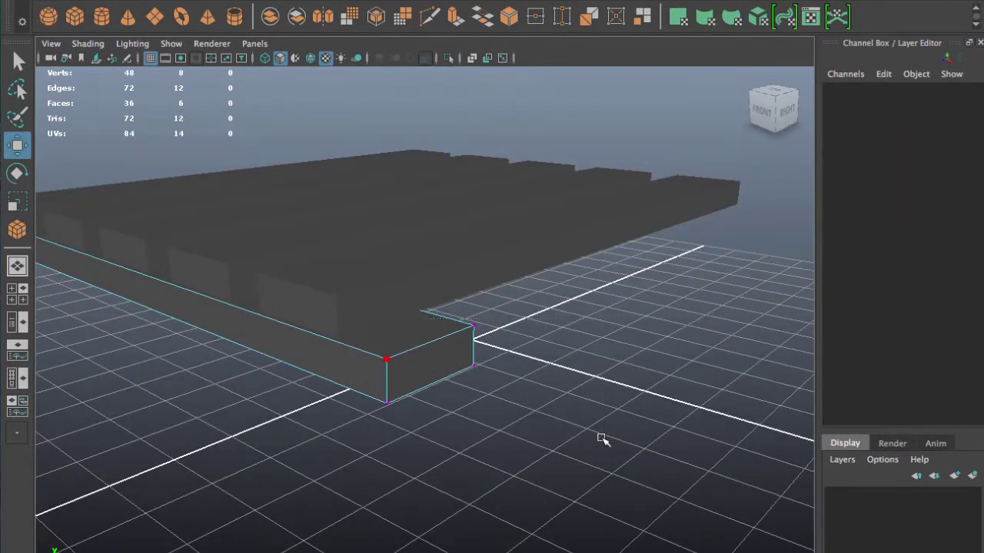
pyautogui.moveTo(603, 439); pyautogui.dragTo(407, 303)
pyautogui.moveTo(428, 418)
pyautogui.keyDown('alt'); pyautogui.mouseDown()
pyautogui.moveTo(665, 455)
pyautogui.moveTo(630, 439)
pyautogui.mouseUp(); pyautogui.keyUp('alt')
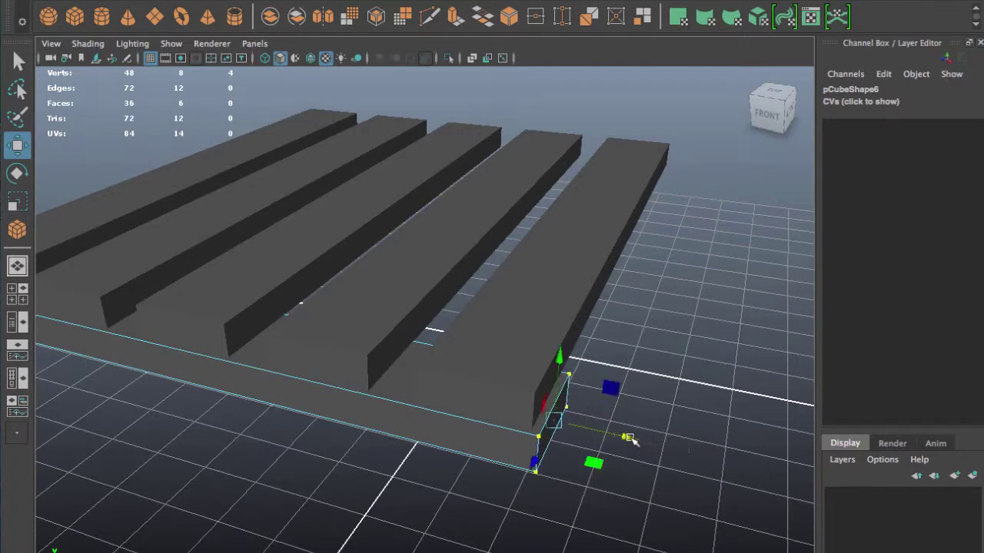
pyautogui.scroll(-5, 631, 438)
pyautogui.moveTo(630, 438)
pyautogui.keyDown('alt'); pyautogui.mouseDown()
pyautogui.moveTo(197, 433)
pyautogui.moveTo(283, 530)
pyautogui.mouseUp(); pyautogui.keyUp('alt')
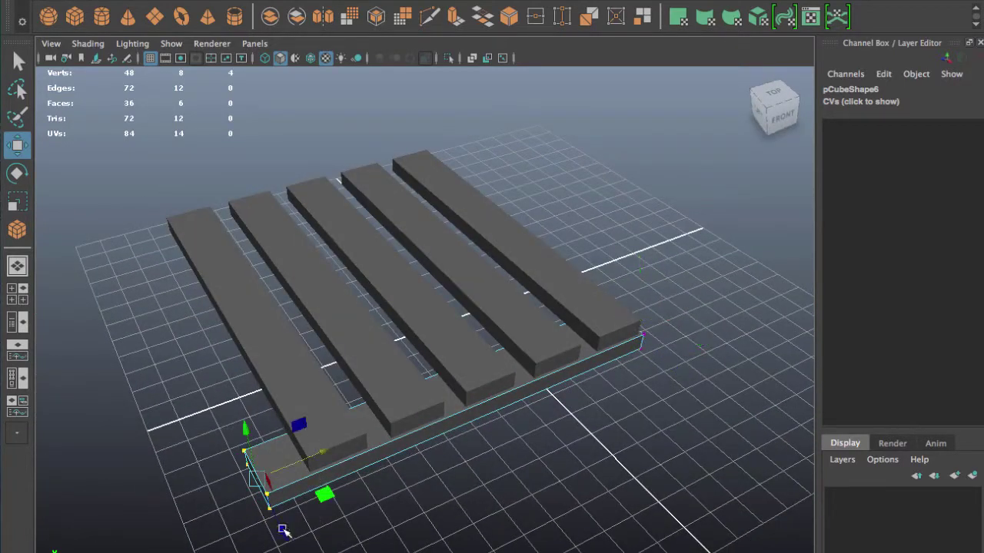
pyautogui.moveTo(320, 454)
pyautogui.mouseDown()
pyautogui.moveTo(356, 444)
pyautogui.moveTo(271, 470)
pyautogui.mouseUp()
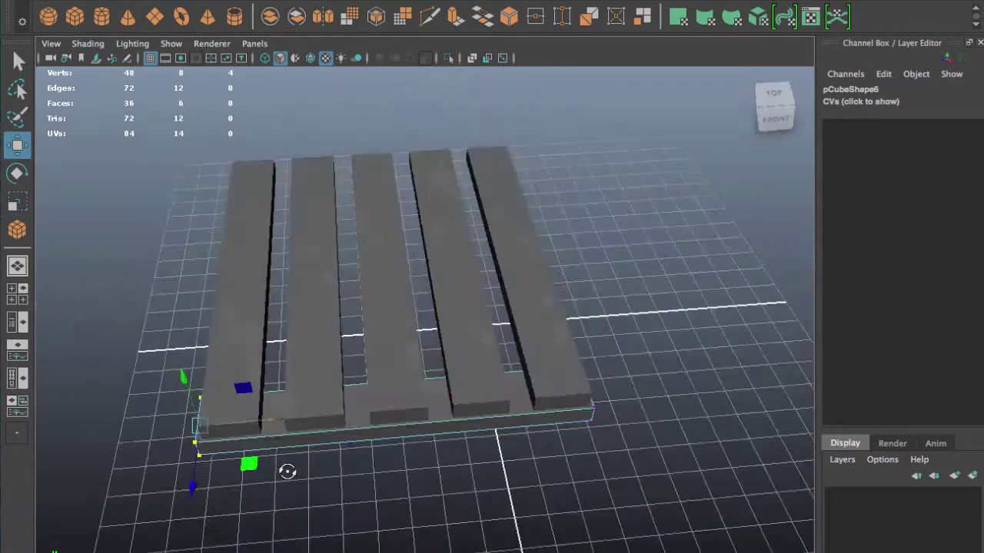
pyautogui.moveTo(389, 416); pyautogui.dragTo(445, 269, button='right')
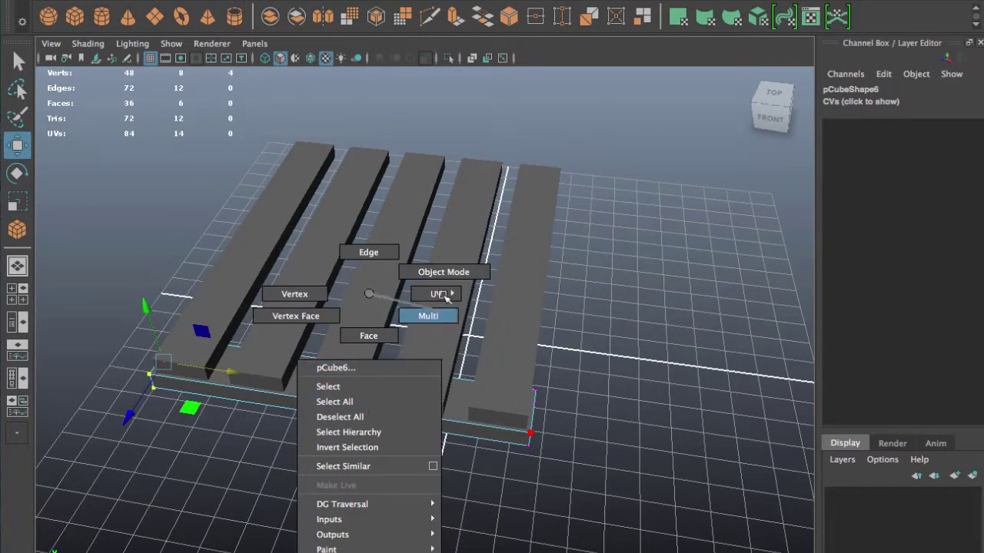
pyautogui.scroll(2, 435, 419)
# Place beams at the front, middle (pCube7, Z -0.636) and far end (pCube8, Z -6.678).
pyautogui.click(336, 451)
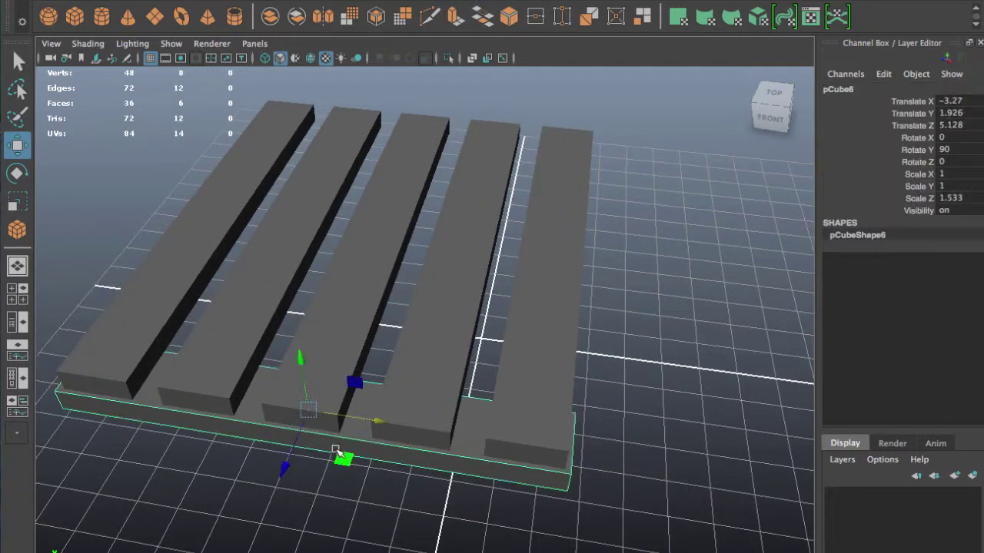
pyautogui.moveTo(284, 462)
pyautogui.mouseDown()
pyautogui.moveTo(293, 448)
pyautogui.moveTo(215, 424)
pyautogui.moveTo(302, 306)
pyautogui.mouseUp()
pyautogui.scroll(-3, 301, 305)
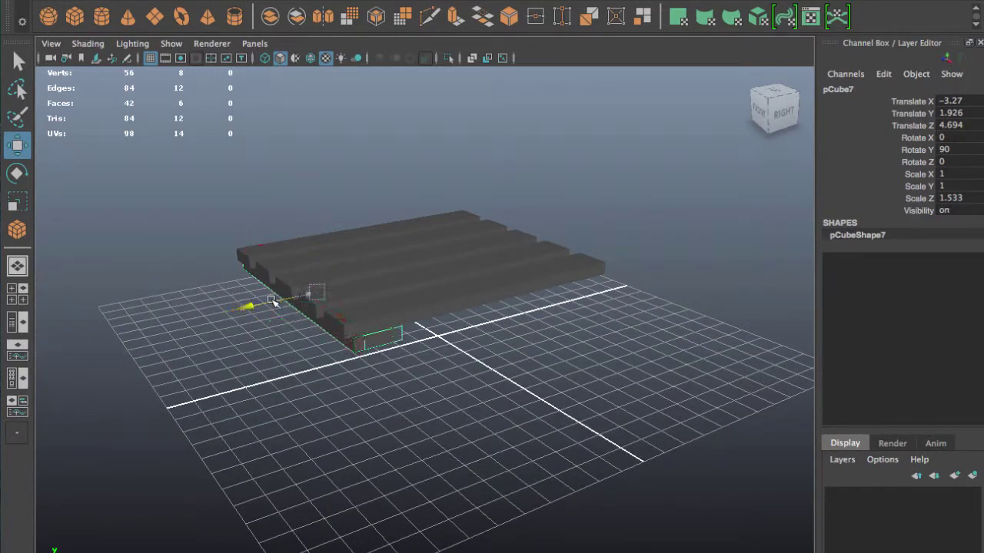
pyautogui.moveTo(284, 300)
pyautogui.mouseDown()
pyautogui.moveTo(352, 285)
pyautogui.moveTo(282, 287)
pyautogui.moveTo(296, 330)
pyautogui.moveTo(361, 311)
pyautogui.mouseUp()
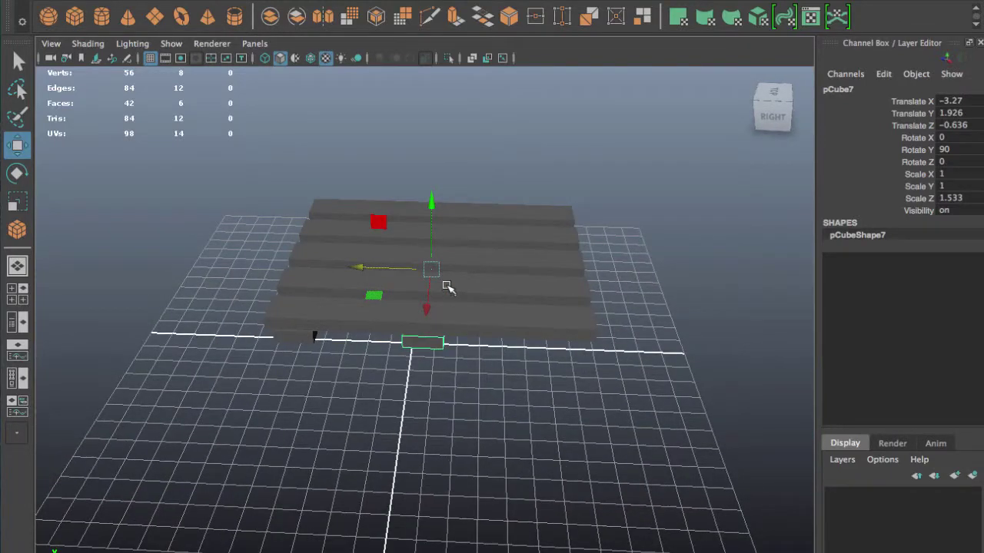
pyautogui.hotkey('ctrl', 'd')
pyautogui.moveTo(355, 266)
pyautogui.mouseDown()
pyautogui.moveTo(490, 285)
pyautogui.moveTo(481, 288)
pyautogui.mouseUp()
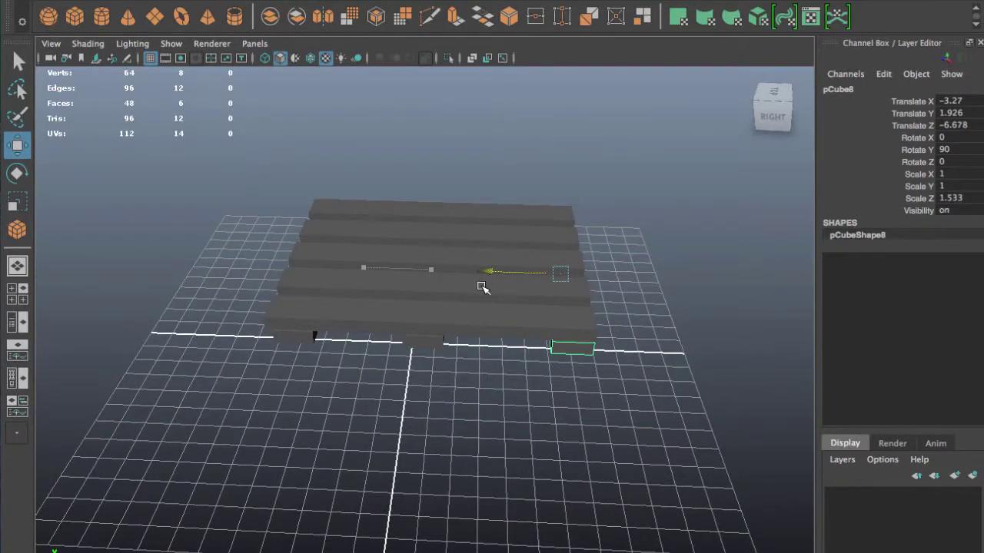
pyautogui.moveTo(457, 329)
pyautogui.keyDown('alt'); pyautogui.mouseDown()
pyautogui.moveTo(457, 275)
pyautogui.moveTo(374, 301)
pyautogui.moveTo(406, 318)
pyautogui.moveTo(380, 321)
pyautogui.mouseUp(); pyautogui.keyUp('alt')
# Raise all three beams together to Translate Y 2.455 and hide the grid.
pyautogui.keyDown('shift'); pyautogui.click(377, 318); pyautogui.keyUp('shift')
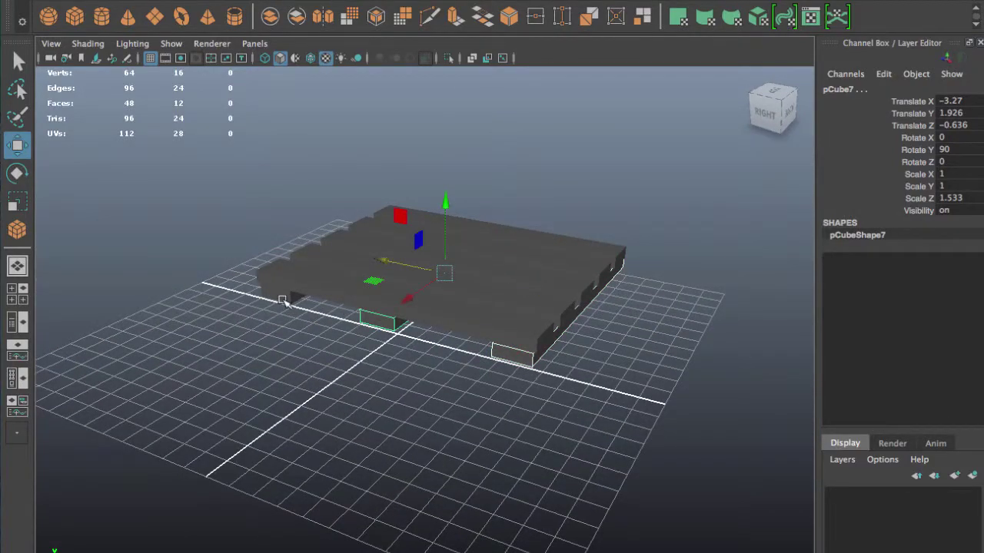
pyautogui.keyDown('shift'); pyautogui.click(289, 299); pyautogui.keyUp('shift')
pyautogui.moveTo(606, 434)
pyautogui.keyDown('alt'); pyautogui.mouseDown()
pyautogui.moveTo(413, 411)
pyautogui.moveTo(512, 377)
pyautogui.moveTo(462, 341)
pyautogui.moveTo(361, 372)
pyautogui.moveTo(373, 391)
pyautogui.mouseUp(); pyautogui.keyUp('alt')
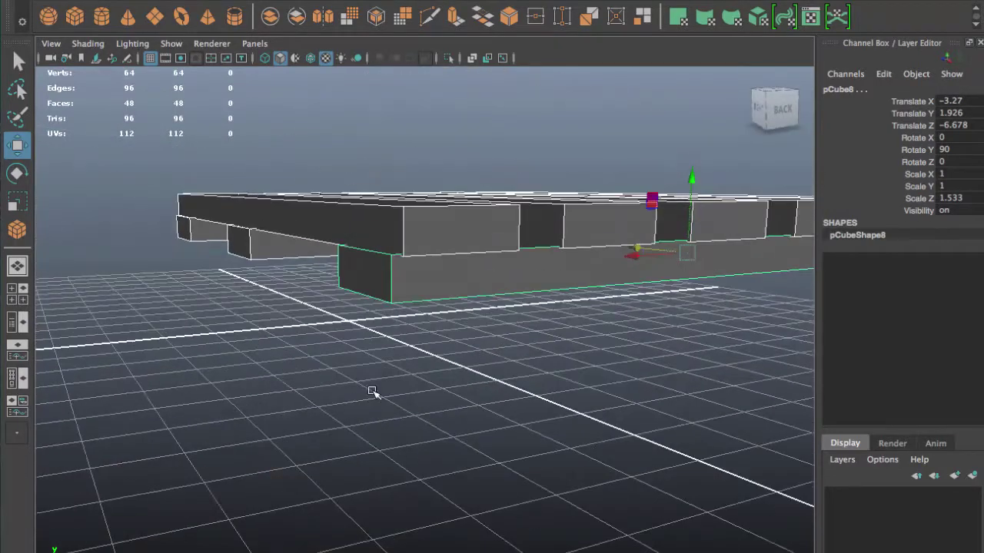
pyautogui.moveTo(692, 176)
pyautogui.mouseDown()
pyautogui.moveTo(689, 145)
pyautogui.moveTo(643, 318)
pyautogui.moveTo(554, 172)
pyautogui.mouseUp()
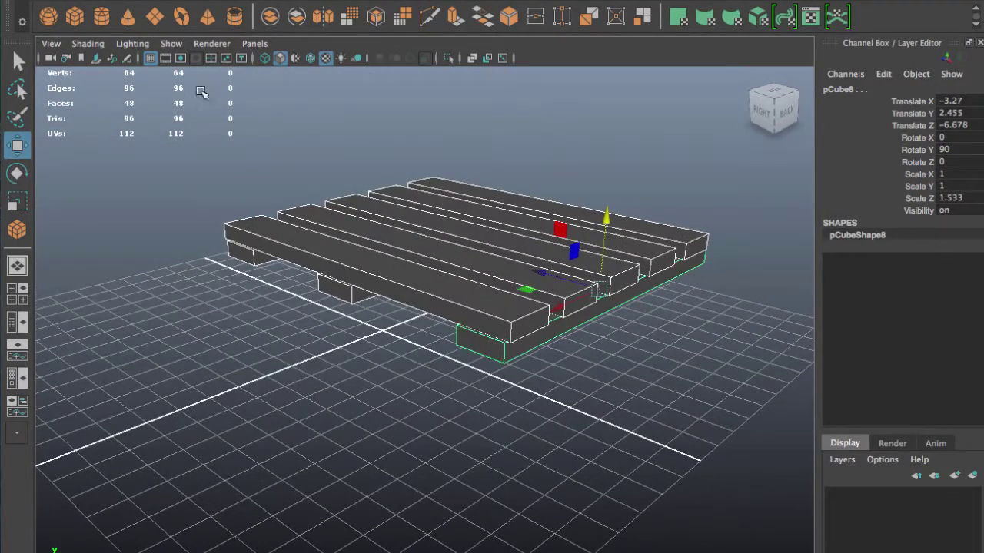
pyautogui.click(151, 58)
pyautogui.moveTo(277, 261)
pyautogui.keyDown('alt'); pyautogui.mouseDown()
pyautogui.moveTo(292, 256)
pyautogui.moveTo(297, 171)
pyautogui.moveTo(312, 211)
pyautogui.mouseUp(); pyautogui.keyUp('alt')
# Duplicate the front base beam pCube6 and lower the copy below the pallet.
pyautogui.click(158, 350)
pyautogui.click(221, 300)
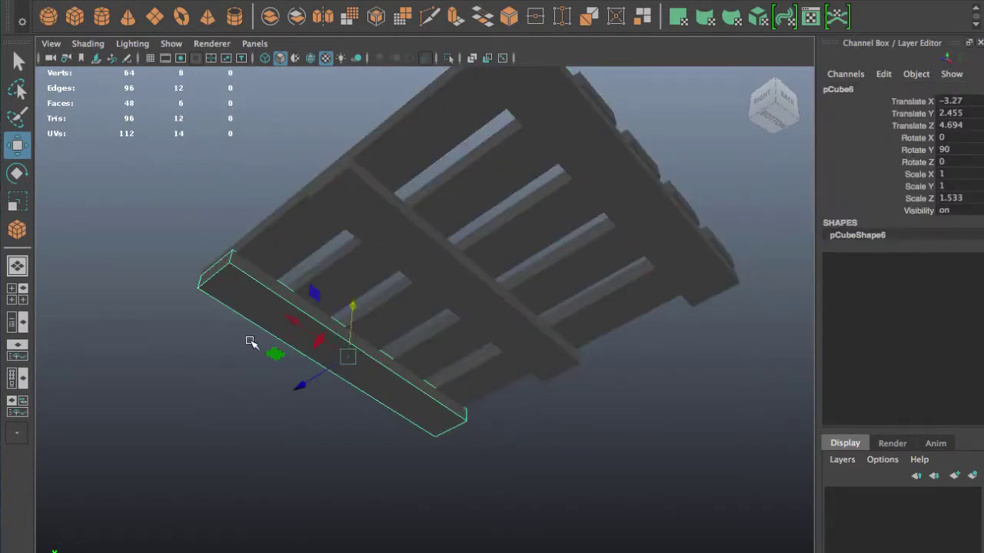
pyautogui.keyDown('alt'); pyautogui.moveTo(251, 341); pyautogui.dragTo(275, 376); pyautogui.keyUp('alt')
pyautogui.hotkey('ctrl', 'd')
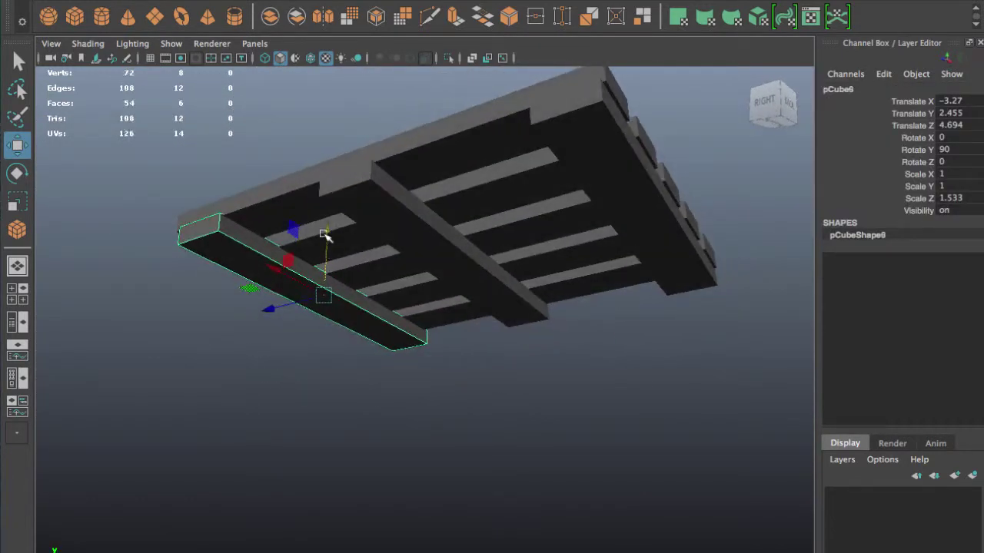
pyautogui.moveTo(326, 246); pyautogui.dragTo(349, 394)
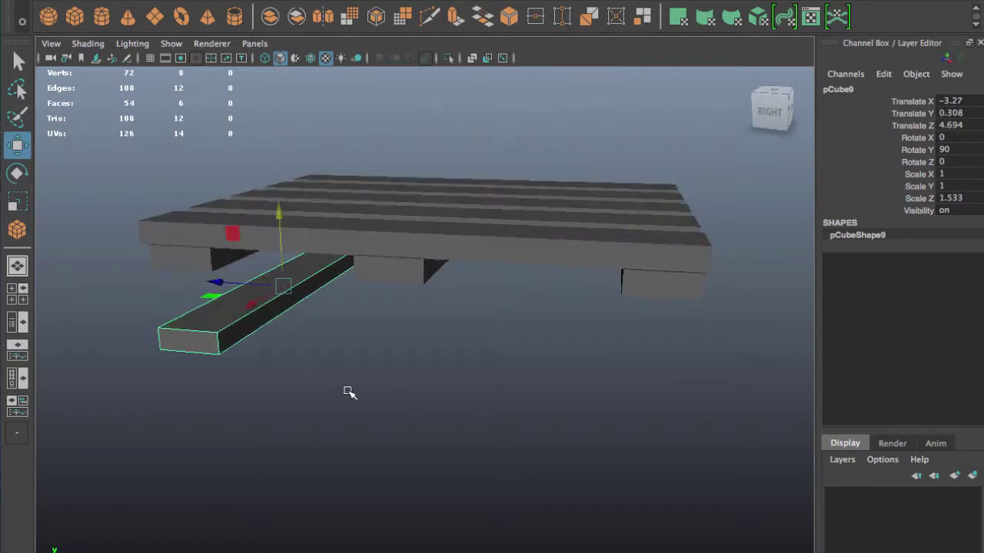
# Rotate the new beam pCube9 to 180 degrees in Y.
pyautogui.press('e')
pyautogui.moveTo(223, 298)
pyautogui.mouseDown()
pyautogui.moveTo(264, 286)
pyautogui.moveTo(296, 303)
pyautogui.moveTo(365, 293)
pyautogui.mouseUp()
pyautogui.click(982, 152)
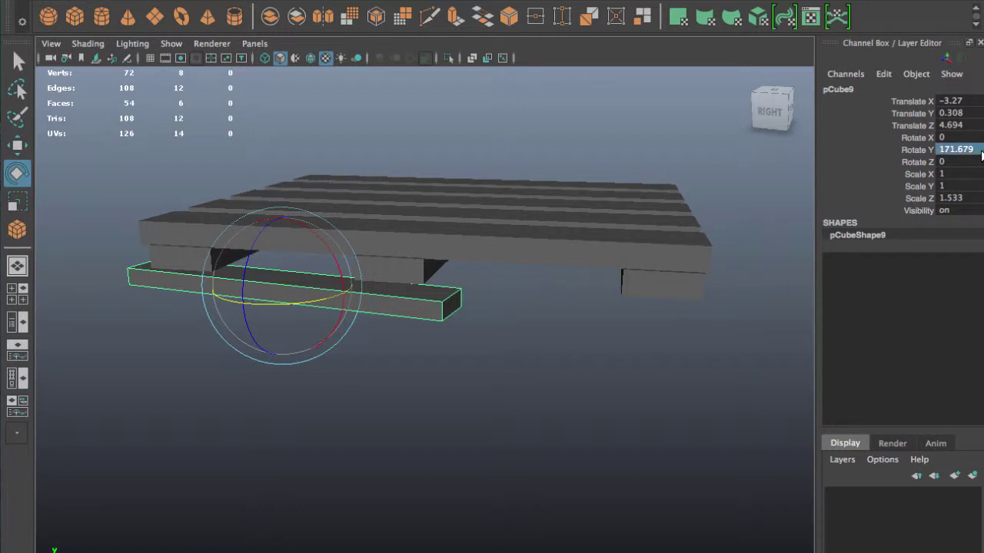
pyautogui.write('0')
pyautogui.press('Return')
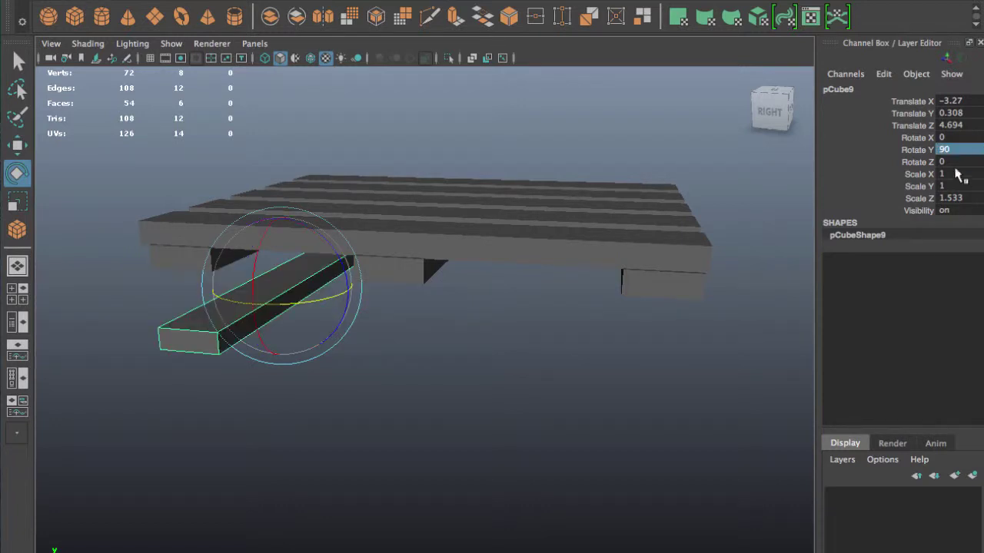
pyautogui.click(981, 153)
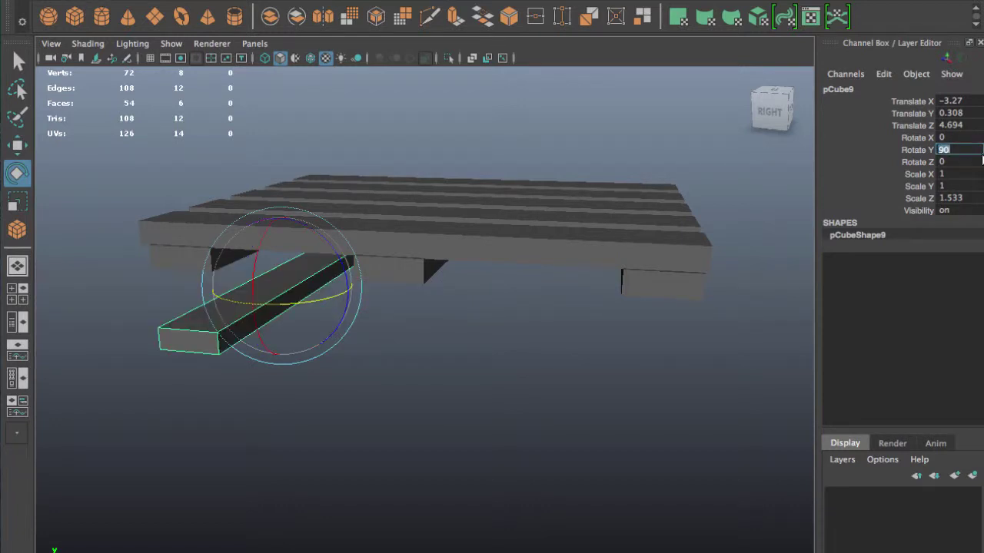
pyautogui.write('180')
pyautogui.press('Return')
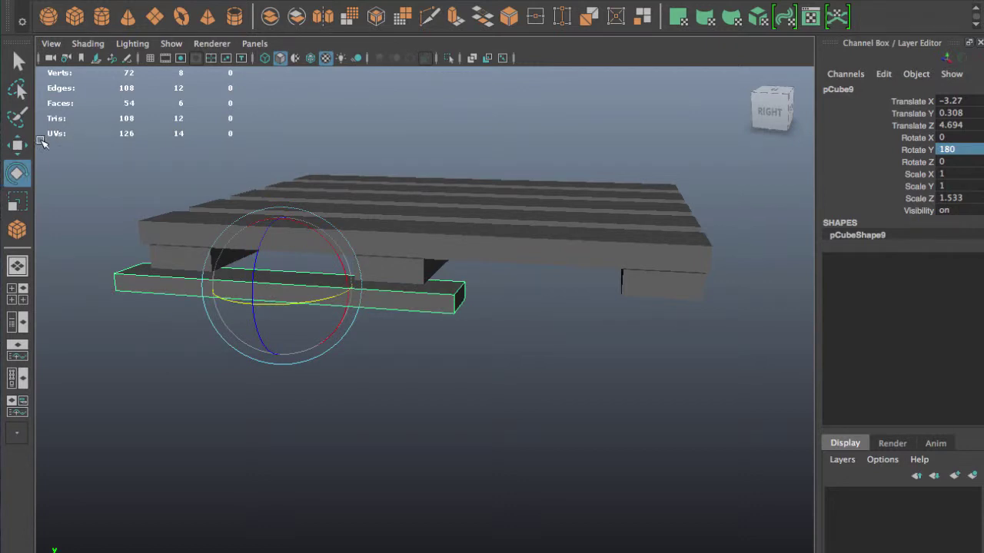
# Slide pCube9 across the beams to Translate X 1.072, Z -1.046 near the pallet's end.
pyautogui.click(26, 148)
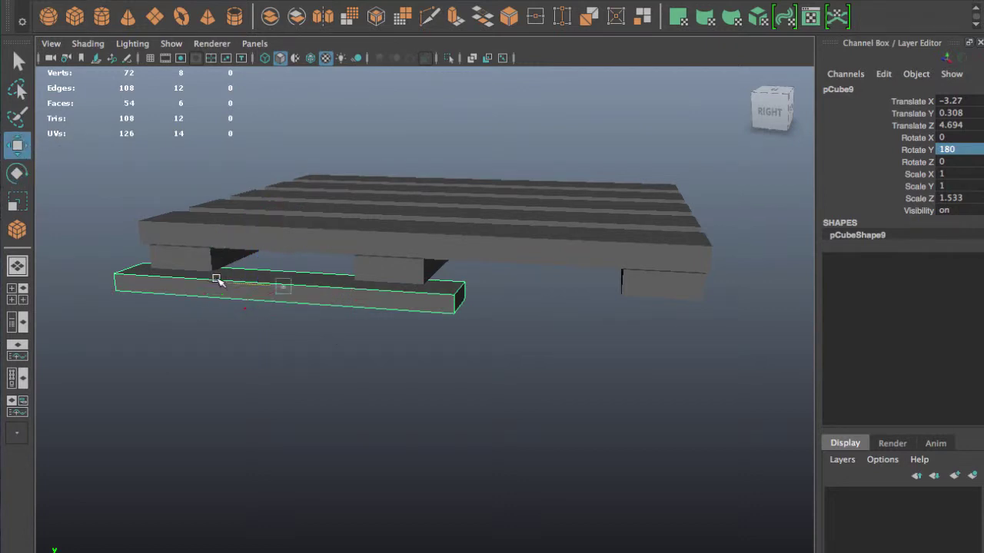
pyautogui.moveTo(220, 279)
pyautogui.mouseDown()
pyautogui.moveTo(272, 287)
pyautogui.moveTo(281, 209)
pyautogui.mouseUp()
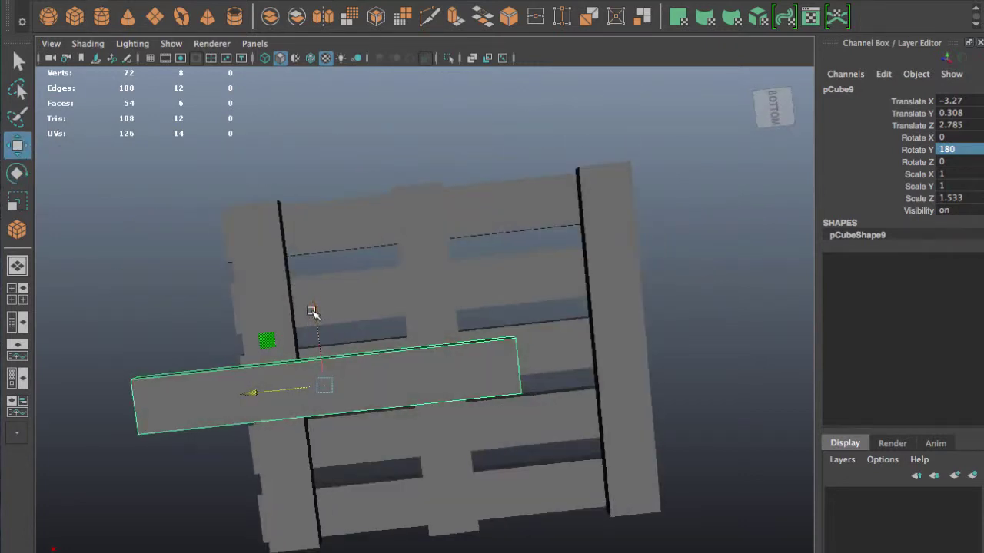
pyautogui.moveTo(311, 311)
pyautogui.mouseDown()
pyautogui.moveTo(314, 165)
pyautogui.moveTo(345, 364)
pyautogui.moveTo(289, 356)
pyautogui.mouseUp()
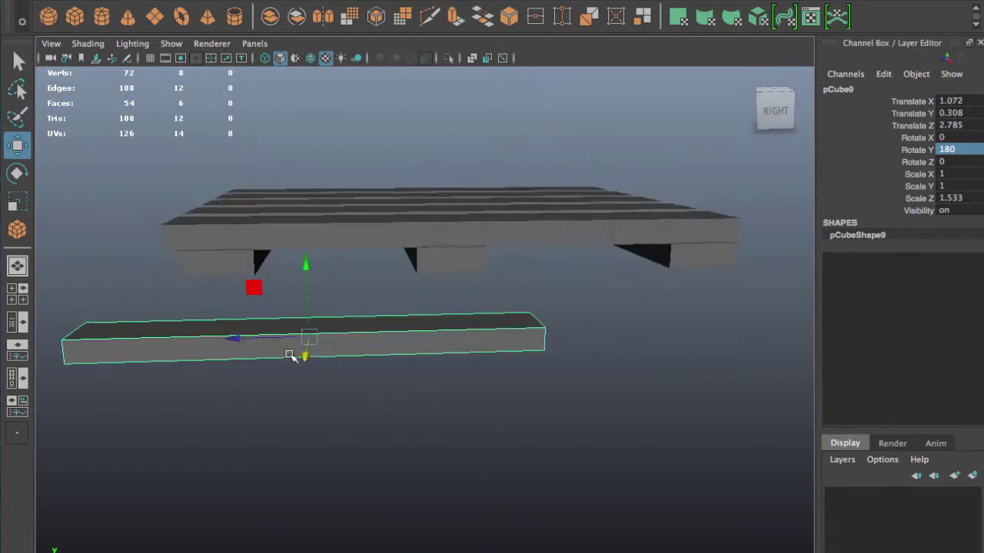
pyautogui.moveTo(238, 336)
pyautogui.mouseDown()
pyautogui.moveTo(391, 333)
pyautogui.moveTo(335, 176)
pyautogui.moveTo(325, 228)
pyautogui.moveTo(334, 237)
pyautogui.mouseUp()
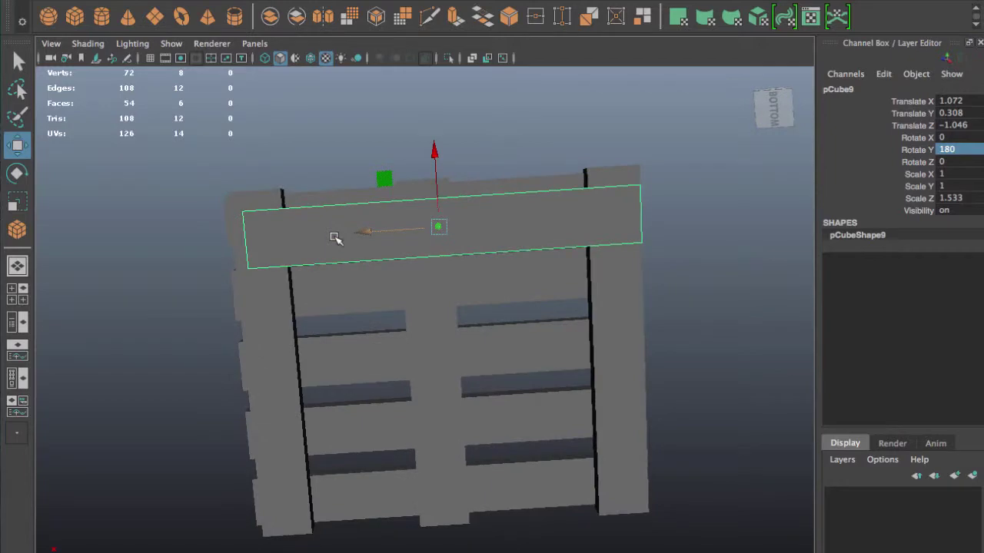
# In the maximised top view, pull the long board's top vertices further up.
pyautogui.press('space')
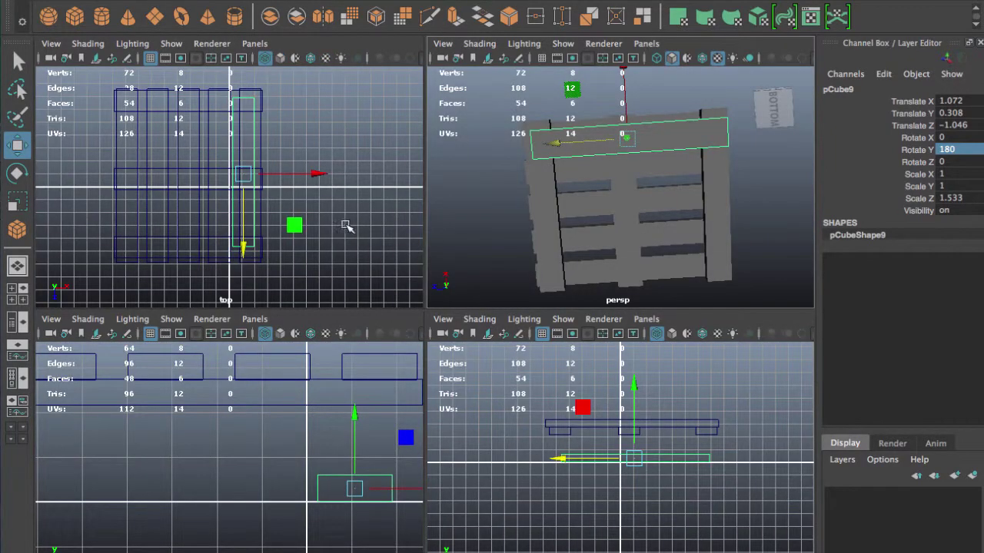
pyautogui.press('space')
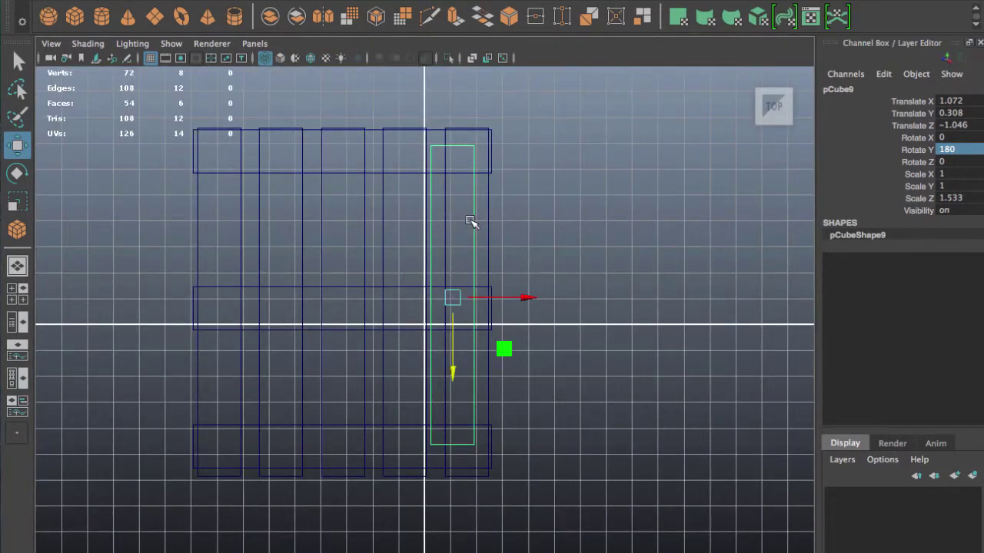
pyautogui.moveTo(470, 221); pyautogui.dragTo(400, 219, button='right')
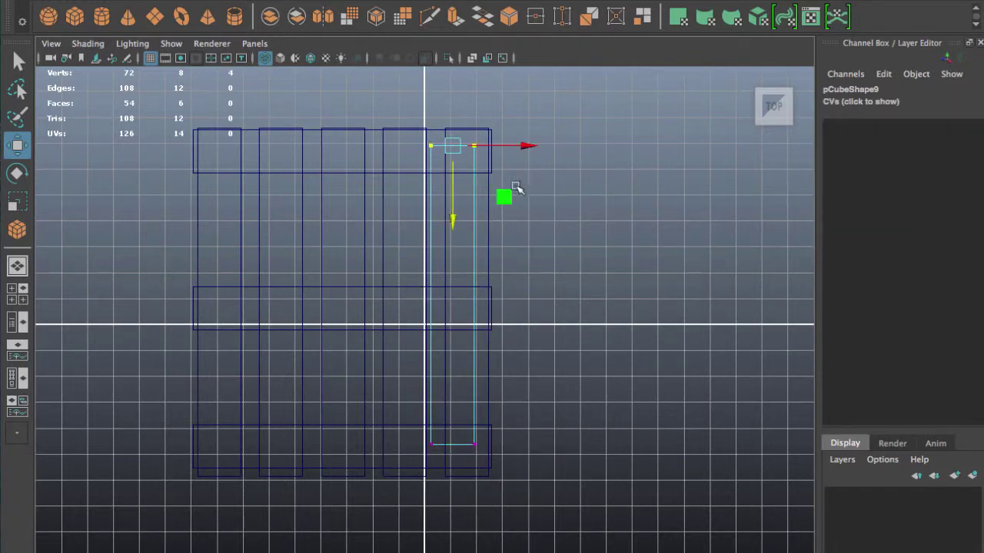
pyautogui.moveTo(448, 229); pyautogui.dragTo(451, 212)
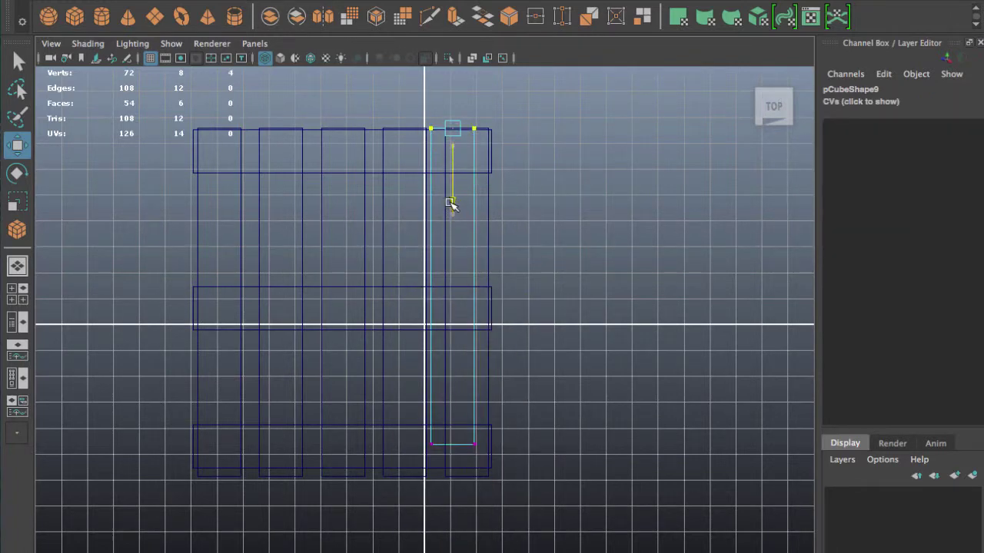
pyautogui.moveTo(451, 203); pyautogui.dragTo(451, 209)
# Extrude the board's bottom edge with Ctrl+E and drag it down across all three beams.
pyautogui.moveTo(407, 435); pyautogui.dragTo(520, 475)
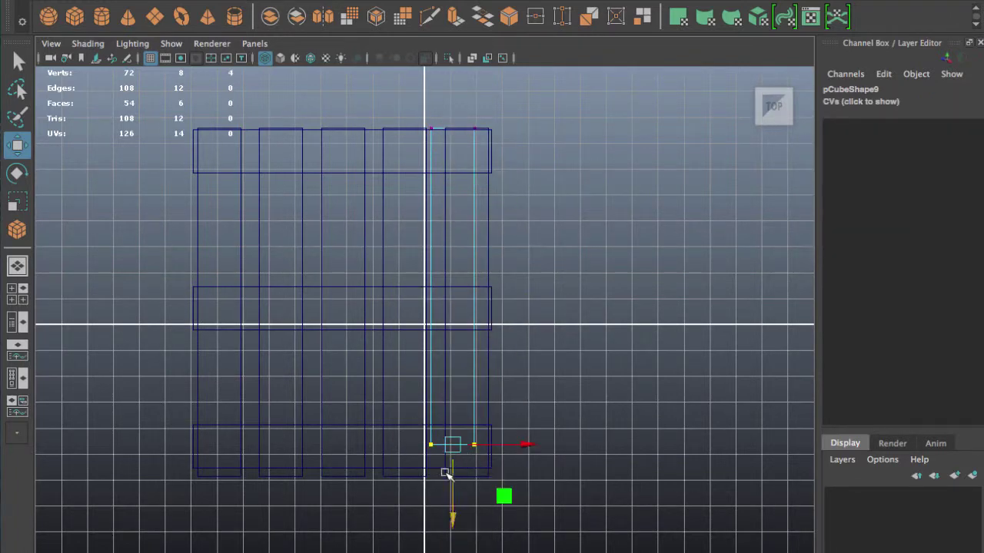
pyautogui.keyDown('alt'); pyautogui.moveTo(404, 438); pyautogui.dragTo(418, 204, button='middle'); pyautogui.keyUp('alt')
pyautogui.scroll(2, 465, 272)
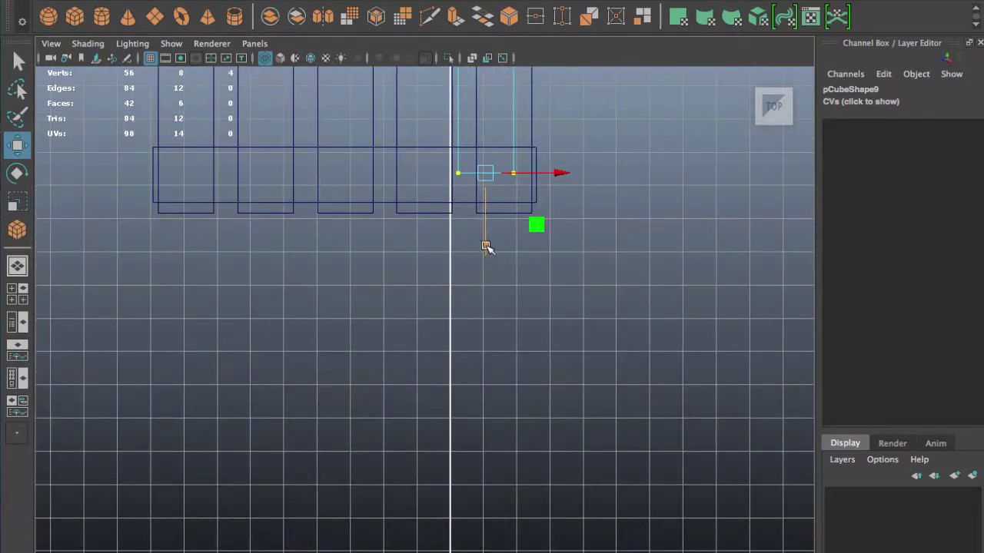
pyautogui.moveTo(487, 246); pyautogui.dragTo(485, 276)
pyautogui.hotkey('ctrl', 'e')
pyautogui.moveTo(486, 226); pyautogui.dragTo(464, 492)
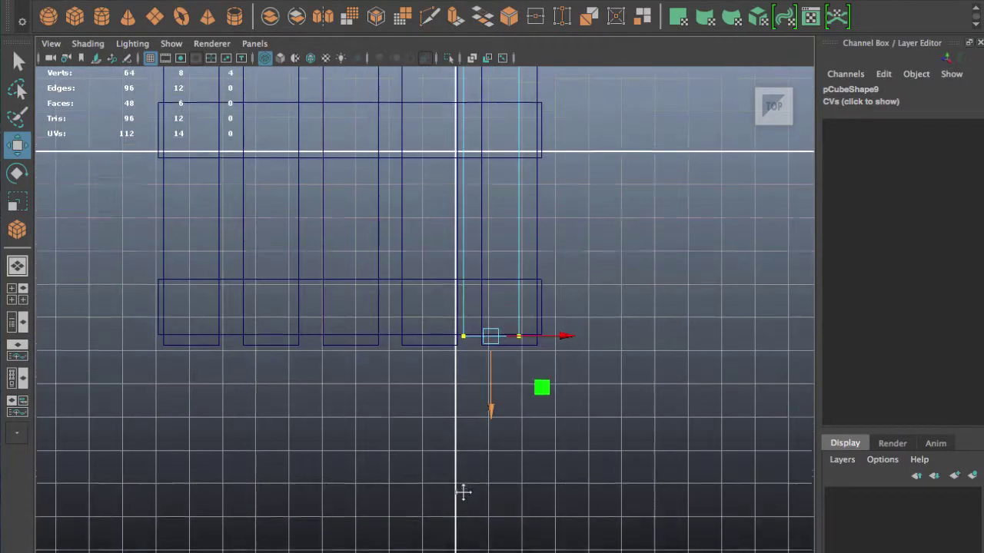
pyautogui.press('a')
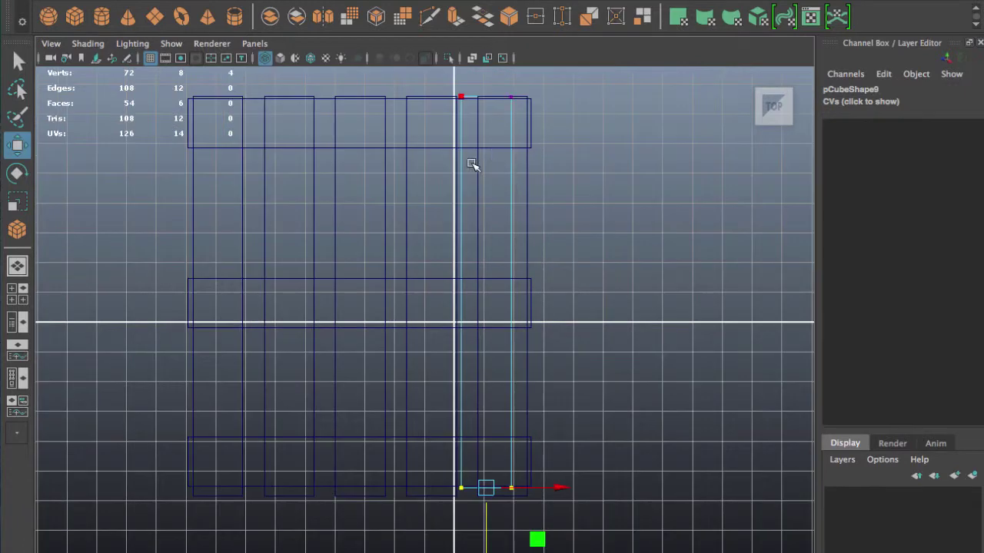
pyautogui.press('space')
pyautogui.press('space')
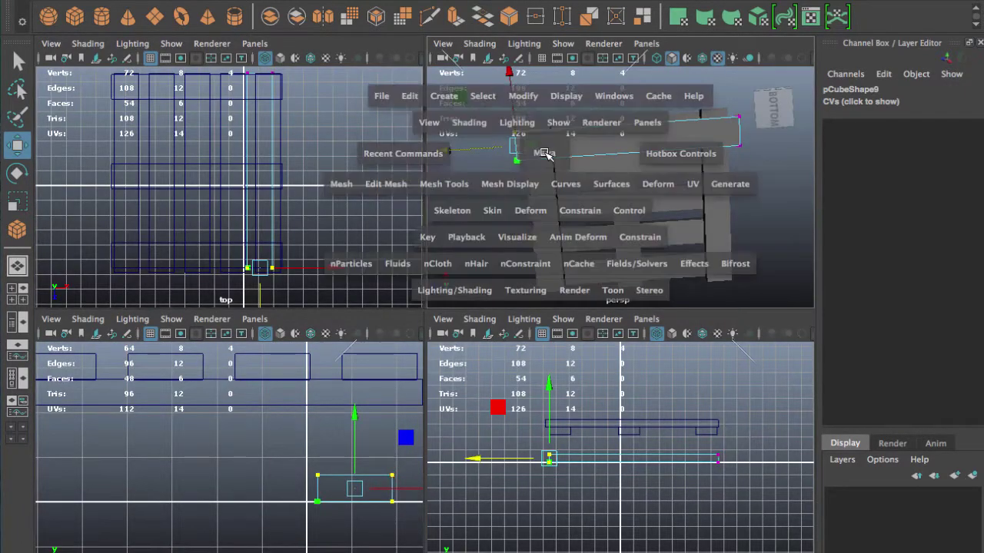
# In Object Mode, raise pCube9 to Translate Y 1.818 and slide it to X 1.56.
pyautogui.keyDown('alt'); pyautogui.moveTo(450, 274); pyautogui.dragTo(428, 263); pyautogui.keyUp('alt')
pyautogui.moveTo(400, 219); pyautogui.dragTo(435, 200, button='right')
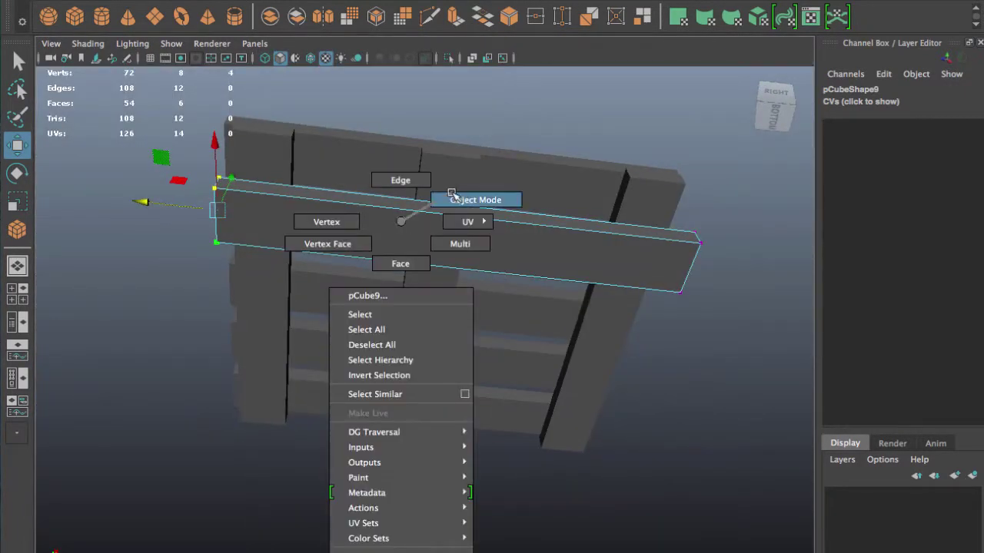
pyautogui.moveTo(400, 235)
pyautogui.keyDown('alt'); pyautogui.mouseDown()
pyautogui.moveTo(436, 324)
pyautogui.moveTo(462, 307)
pyautogui.mouseUp(); pyautogui.keyUp('alt')
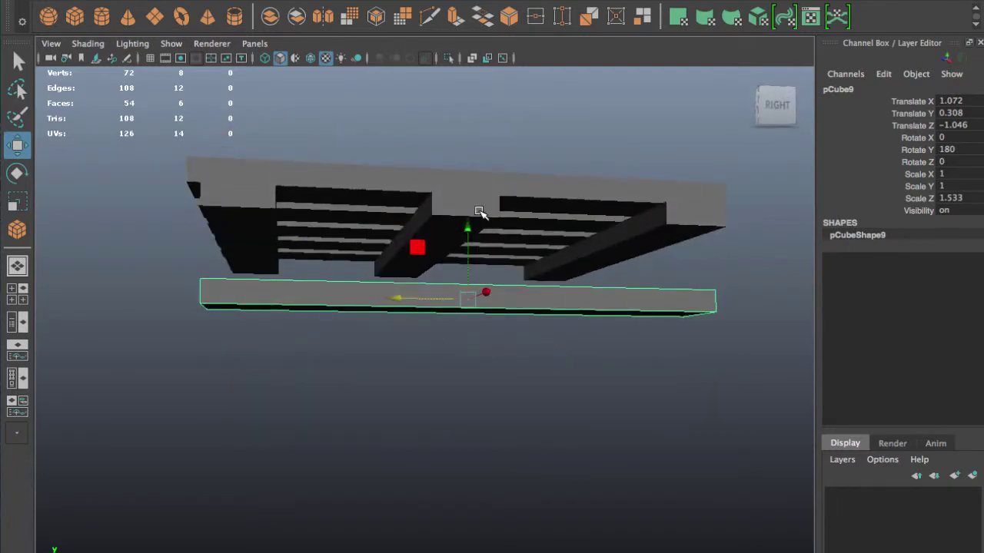
pyautogui.moveTo(463, 229); pyautogui.dragTo(450, 176)
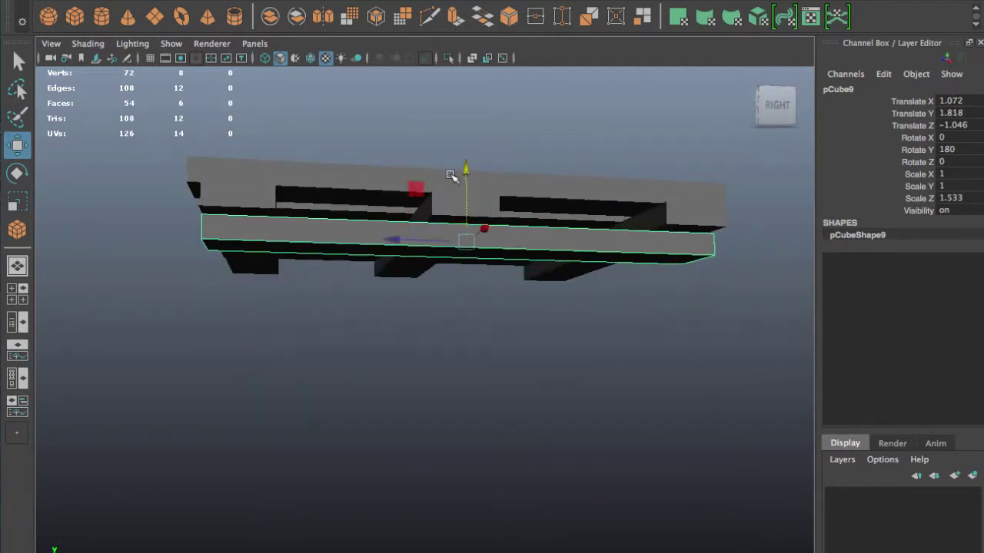
pyautogui.moveTo(451, 175)
pyautogui.keyDown('alt'); pyautogui.mouseDown()
pyautogui.moveTo(439, 319)
pyautogui.moveTo(477, 347)
pyautogui.moveTo(499, 209)
pyautogui.moveTo(589, 204)
pyautogui.moveTo(485, 306)
pyautogui.moveTo(520, 302)
pyautogui.moveTo(534, 289)
pyautogui.mouseUp(); pyautogui.keyUp('alt')
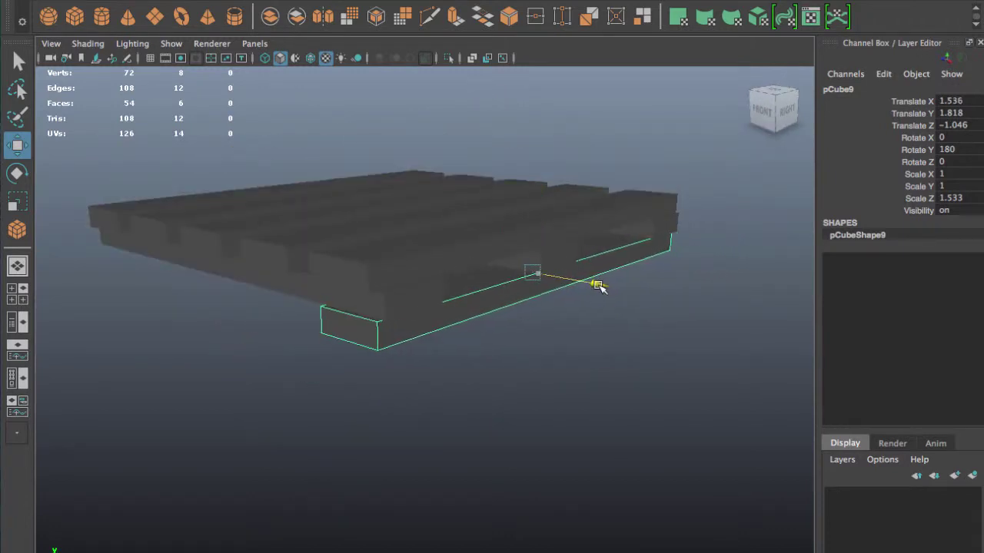
pyautogui.moveTo(605, 286)
pyautogui.mouseDown()
pyautogui.moveTo(533, 300)
pyautogui.moveTo(452, 286)
pyautogui.moveTo(343, 301)
pyautogui.moveTo(330, 279)
pyautogui.moveTo(318, 286)
pyautogui.moveTo(372, 279)
pyautogui.moveTo(400, 215)
pyautogui.moveTo(422, 286)
pyautogui.mouseUp()
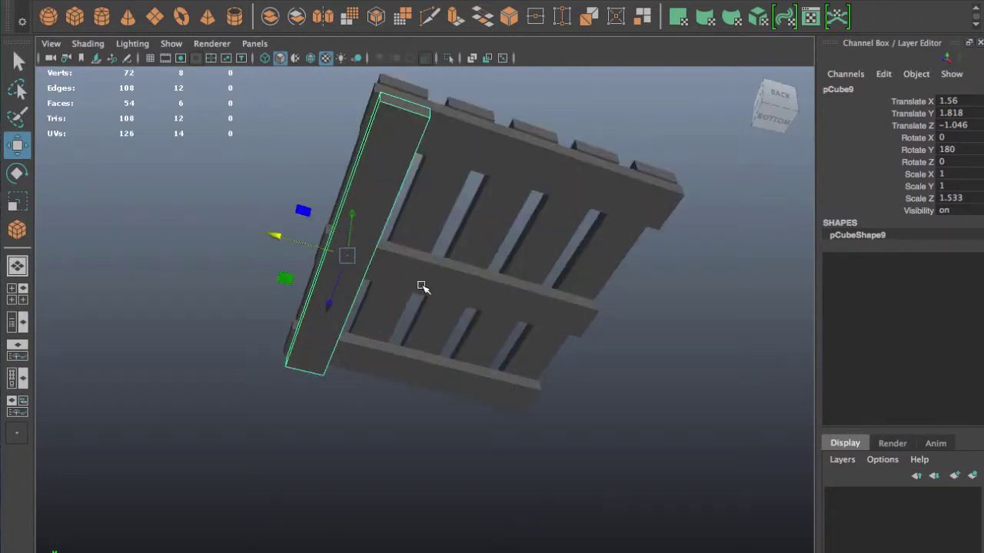
# Duplicate pCube9 and drag the copy to the pallet's opposite side.
pyautogui.hotkey('ctrl', 'd')
pyautogui.moveTo(275, 235)
pyautogui.mouseDown()
pyautogui.moveTo(501, 306)
pyautogui.moveTo(404, 377)
pyautogui.moveTo(329, 393)
pyautogui.moveTo(418, 378)
pyautogui.moveTo(516, 279)
pyautogui.mouseUp()
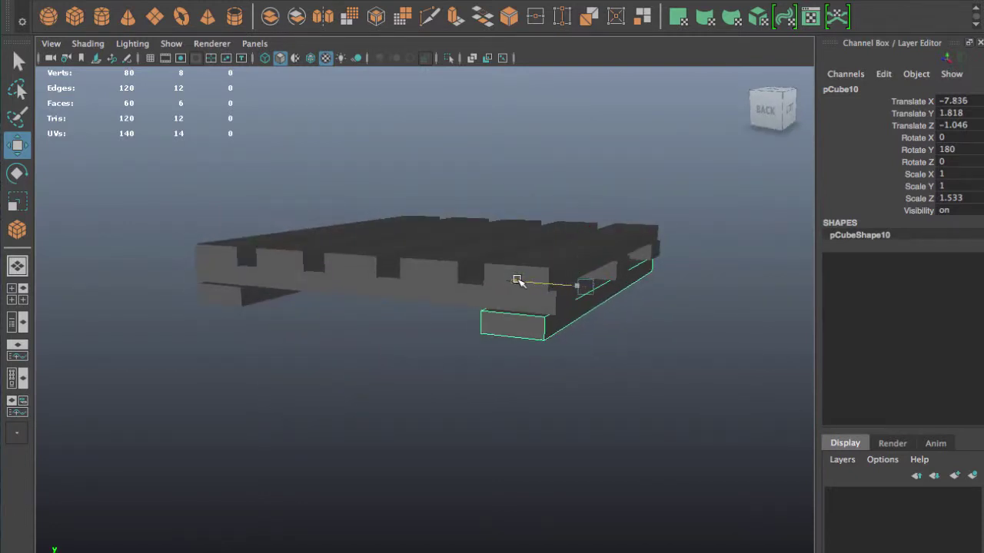
pyautogui.click(593, 374)
# Nudge the copy pCube10 out to Translate X -8.005 and view the pallet from below.
pyautogui.moveTo(154, 223)
pyautogui.mouseDown()
pyautogui.moveTo(687, 413)
pyautogui.moveTo(510, 390)
pyautogui.moveTo(474, 356)
pyautogui.moveTo(474, 408)
pyautogui.moveTo(536, 385)
pyautogui.moveTo(614, 382)
pyautogui.moveTo(534, 353)
pyautogui.moveTo(566, 314)
pyautogui.mouseUp()
pyautogui.click(614, 382)
pyautogui.click(597, 275)
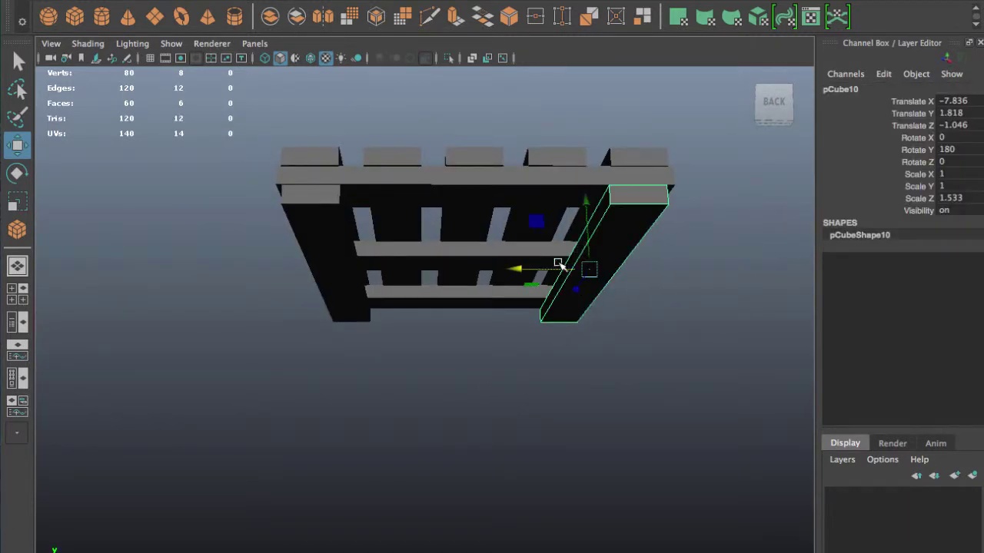
pyautogui.moveTo(522, 270)
pyautogui.mouseDown()
pyautogui.moveTo(546, 336)
pyautogui.moveTo(445, 347)
pyautogui.moveTo(397, 328)
pyautogui.moveTo(438, 373)
pyautogui.moveTo(242, 197)
pyautogui.moveTo(685, 465)
pyautogui.moveTo(674, 378)
pyautogui.moveTo(677, 395)
pyautogui.mouseUp()
pyautogui.press('f')
pyautogui.moveTo(470, 327)
pyautogui.keyDown('alt'); pyautogui.mouseDown()
pyautogui.moveTo(431, 300)
pyautogui.moveTo(391, 114)
pyautogui.mouseUp(); pyautogui.keyUp('alt')
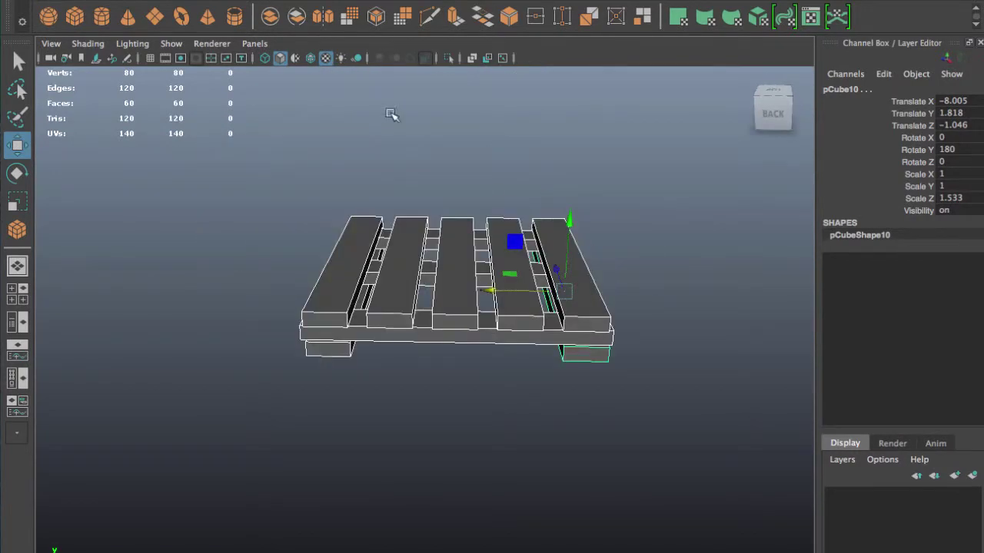
# Merge all pallet boards and beams into the single mesh pCube11 with Mesh > Combine.
pyautogui.click(408, 0)
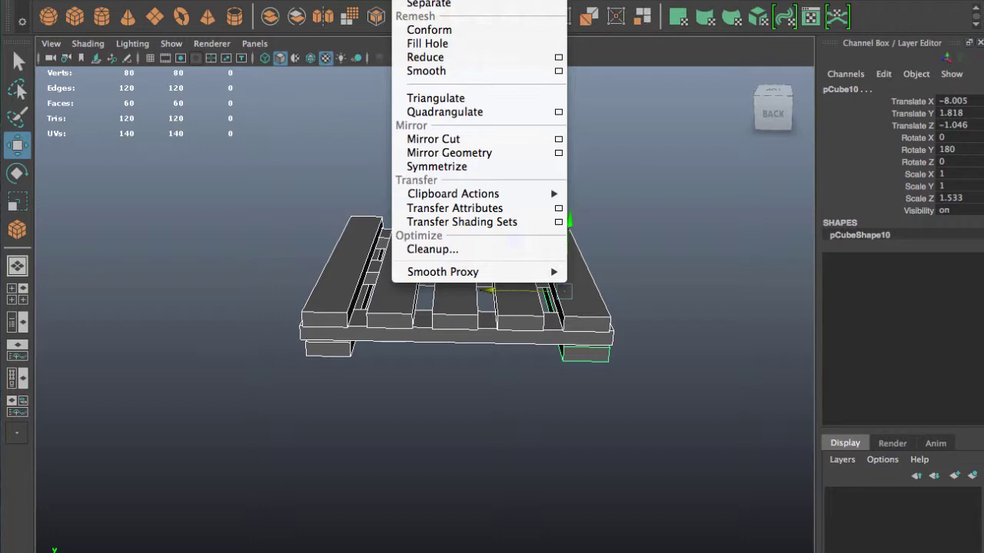
pyautogui.click(419, 1)
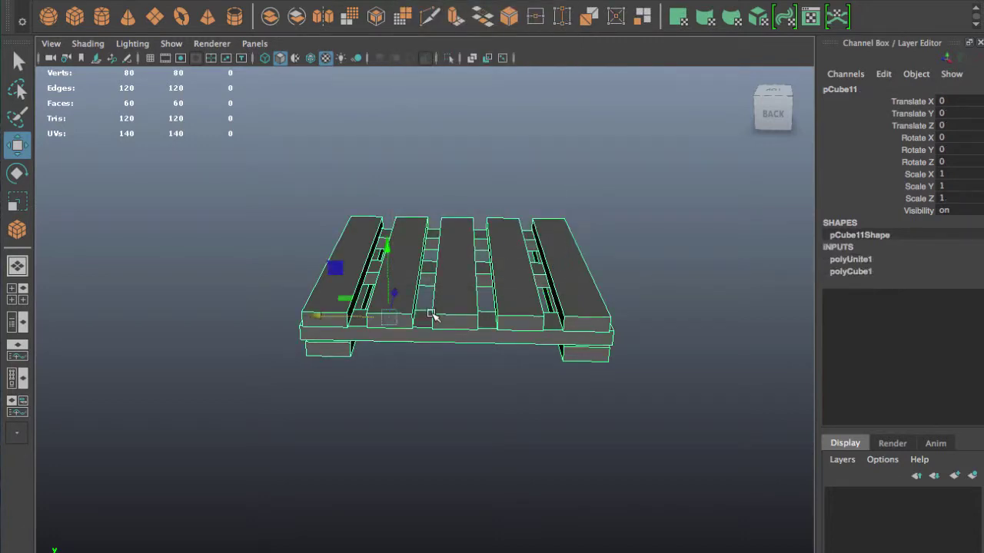
pyautogui.moveTo(432, 315)
pyautogui.keyDown('alt'); pyautogui.mouseDown()
pyautogui.moveTo(538, 280)
pyautogui.moveTo(561, 286)
pyautogui.moveTo(610, 259)
pyautogui.moveTo(604, 211)
pyautogui.moveTo(384, 345)
pyautogui.mouseUp(); pyautogui.keyUp('alt')
pyautogui.keyDown('alt'); pyautogui.moveTo(384, 345); pyautogui.dragTo(341, 303, button='right'); pyautogui.keyUp('alt')
pyautogui.moveTo(341, 303)
pyautogui.keyDown('alt'); pyautogui.mouseDown()
pyautogui.moveTo(341, 223)
pyautogui.moveTo(388, 378)
pyautogui.mouseUp(); pyautogui.keyUp('alt')
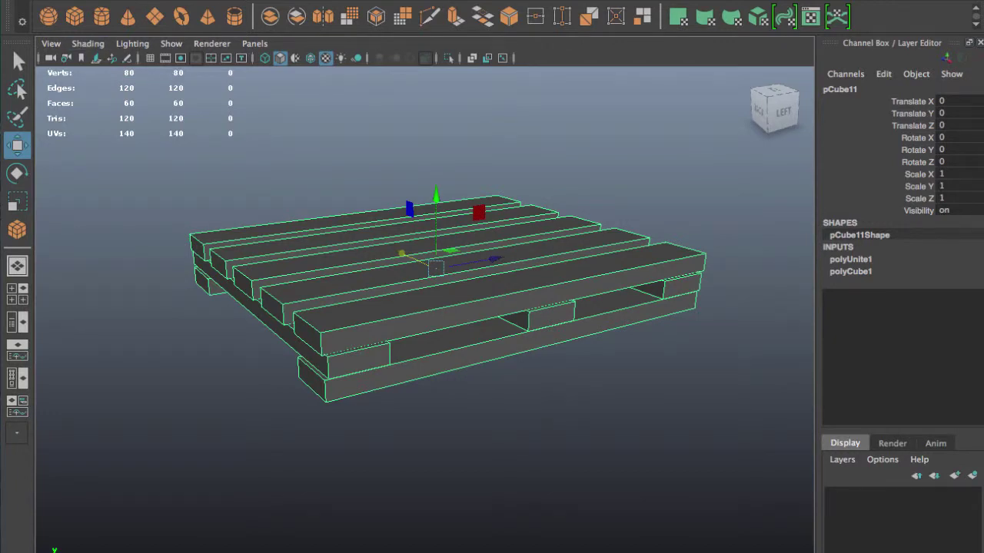
# Open the UV Editor from the Windows menu, zoom out, and park it at the lower right.
pyautogui.click(354, 0)
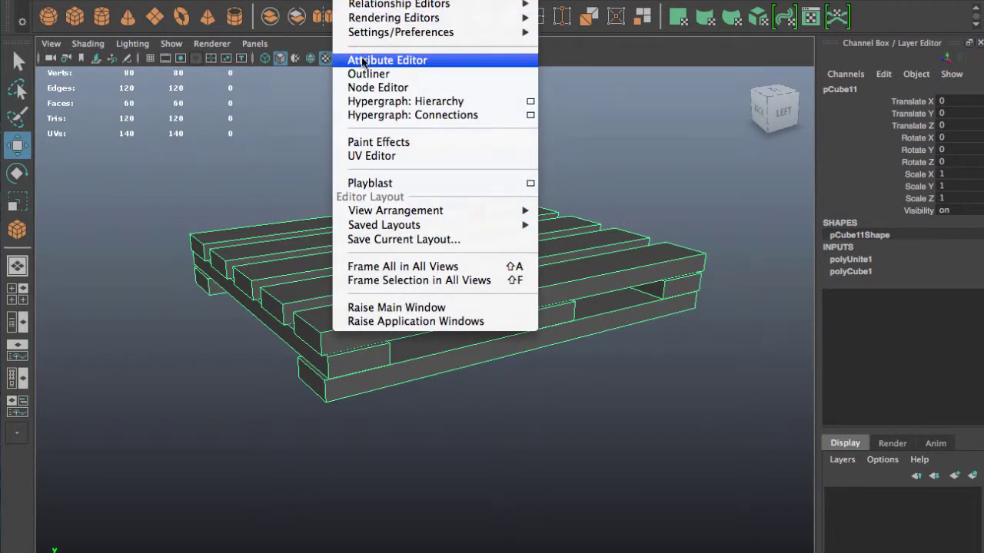
pyautogui.click(379, 156)
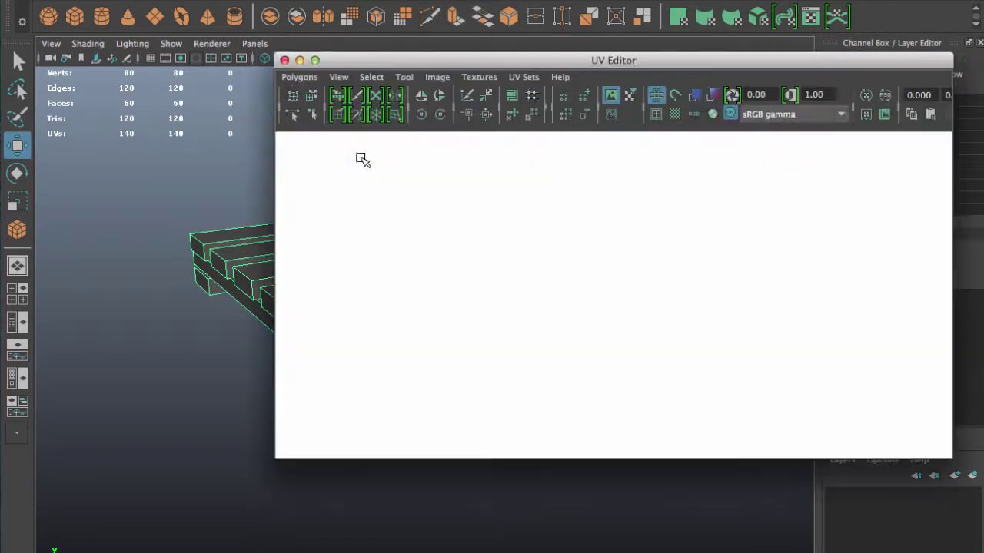
pyautogui.scroll(-3, 624, 360)
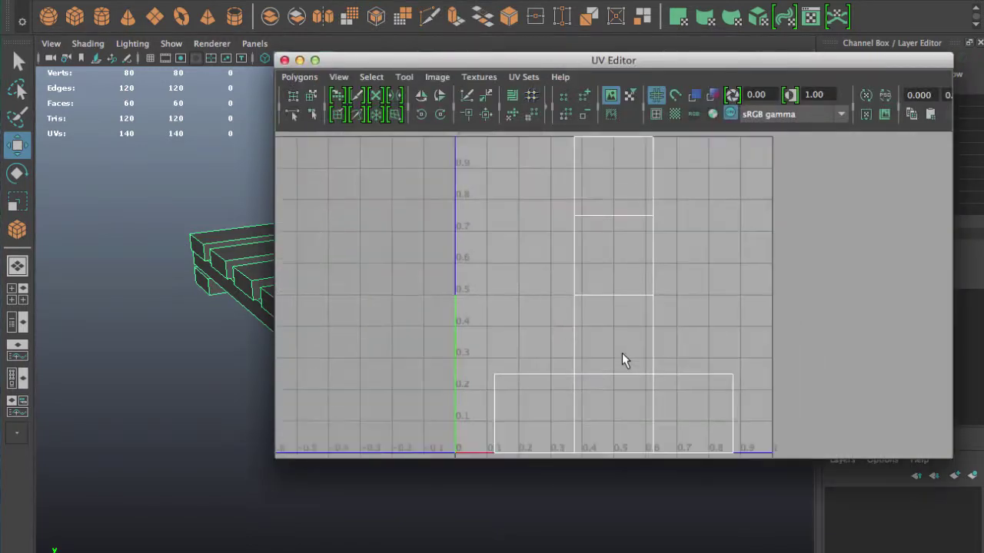
pyautogui.scroll(-3, 623, 355)
pyautogui.moveTo(516, 60); pyautogui.dragTo(881, 111)
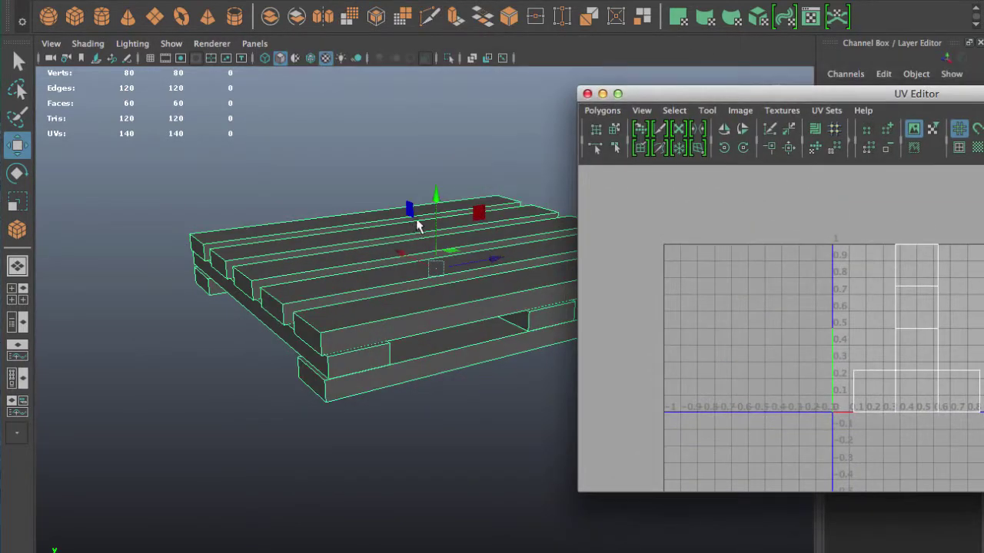
pyautogui.moveTo(654, 101); pyautogui.dragTo(671, 306)
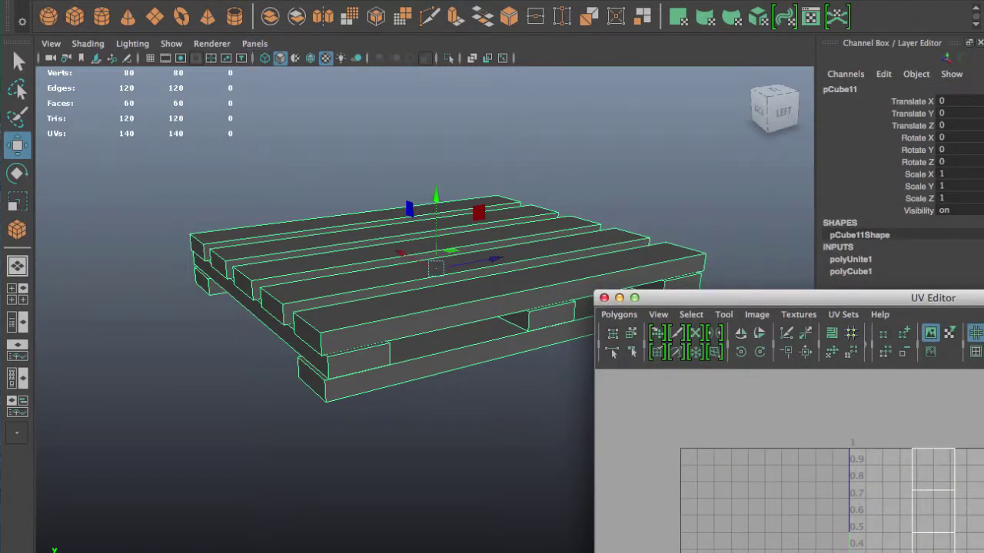
pyautogui.click(85, 0)
pyautogui.moveTo(170, 126)
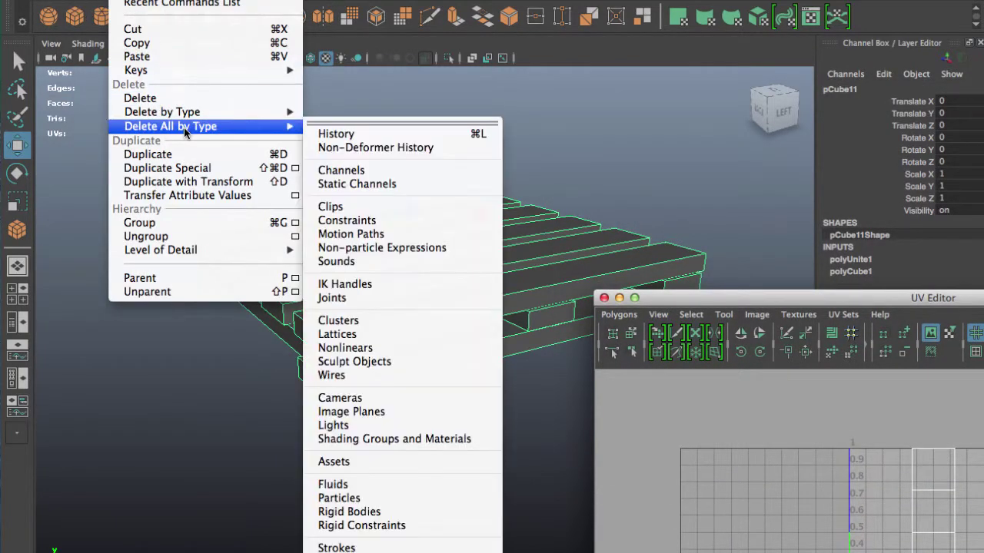
# Delete all construction history on the combined pallet.
pyautogui.click(369, 146)
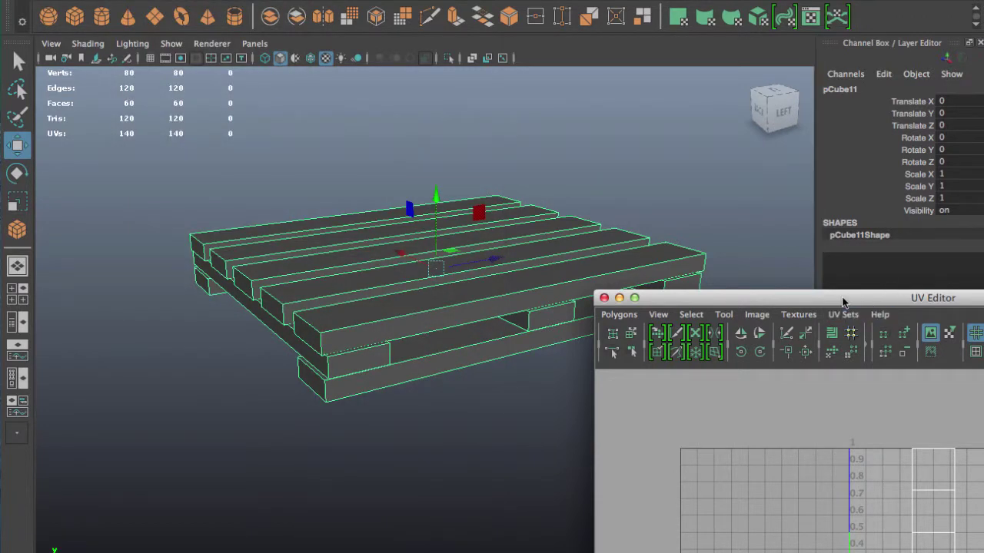
pyautogui.moveTo(843, 303); pyautogui.dragTo(637, 473)
pyautogui.moveTo(546, 463); pyautogui.dragTo(391, 70)
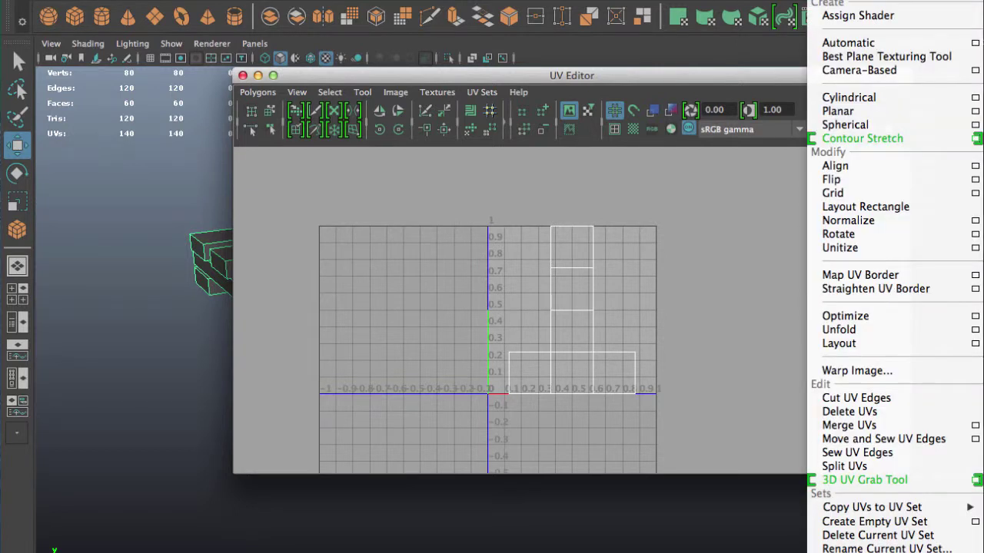
# Apply Automatic UV mapping with reset default settings, giving pCube11 240 UVs.
pyautogui.click(974, 42)
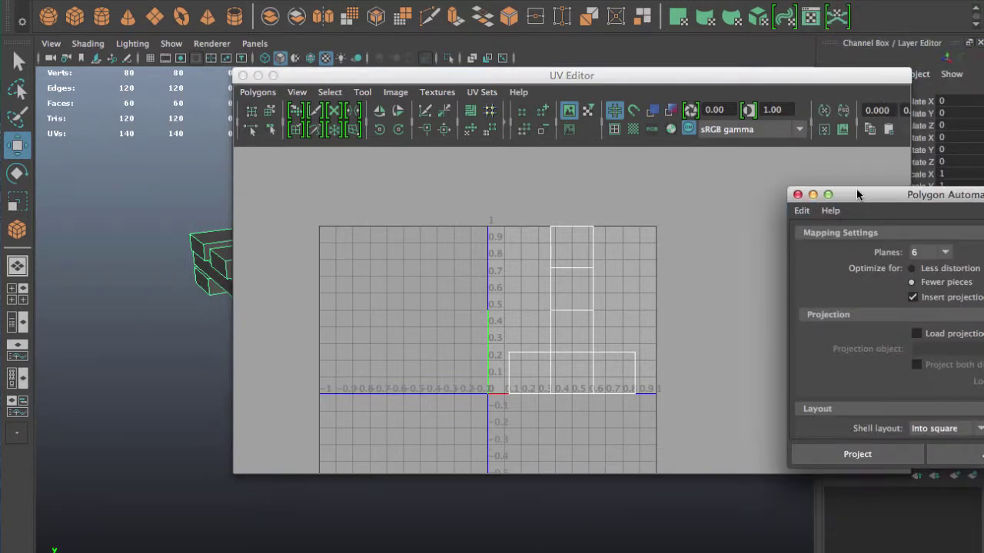
pyautogui.moveTo(857, 193); pyautogui.dragTo(382, 118)
pyautogui.click(327, 135)
pyautogui.click(348, 166)
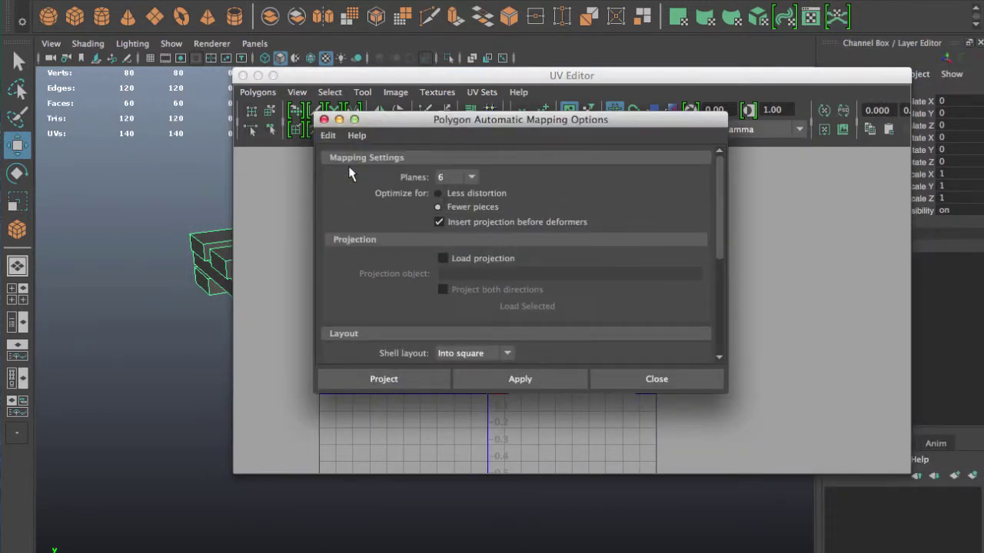
pyautogui.click(519, 379)
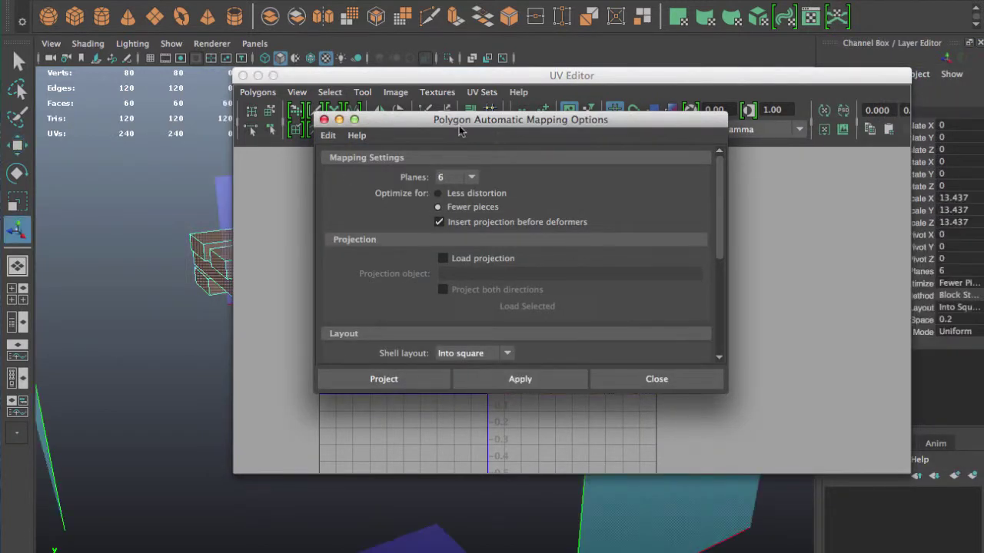
pyautogui.click(324, 119)
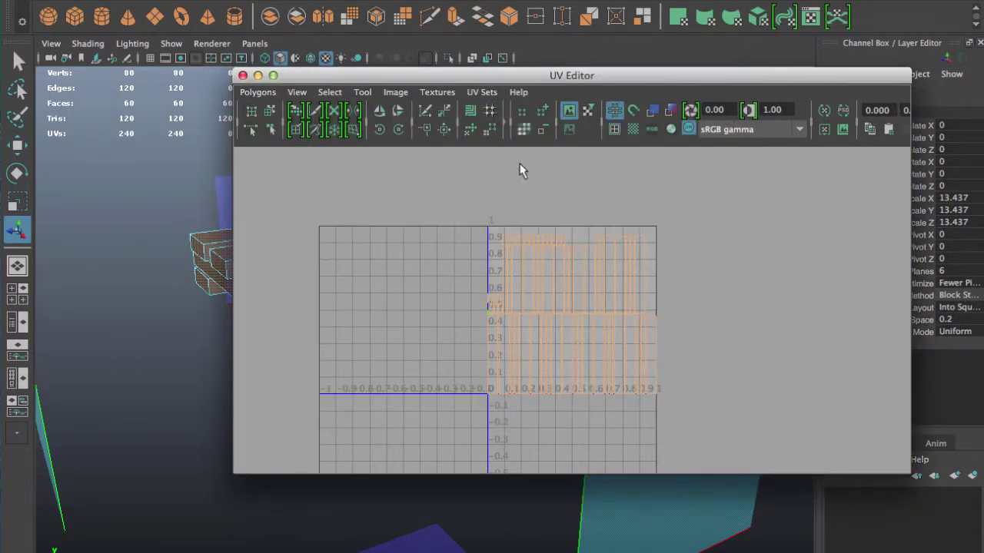
pyautogui.press('f')
# Close the UV Editor and return the pallet to Object Mode.
pyautogui.click(242, 75)
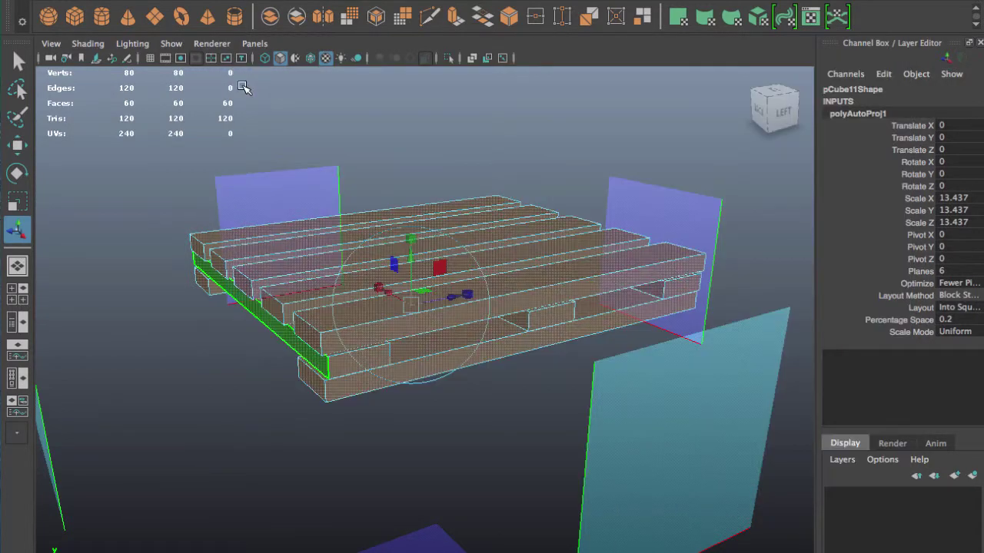
pyautogui.scroll(3, 520, 257)
pyautogui.moveTo(518, 255); pyautogui.dragTo(584, 233, button='right')
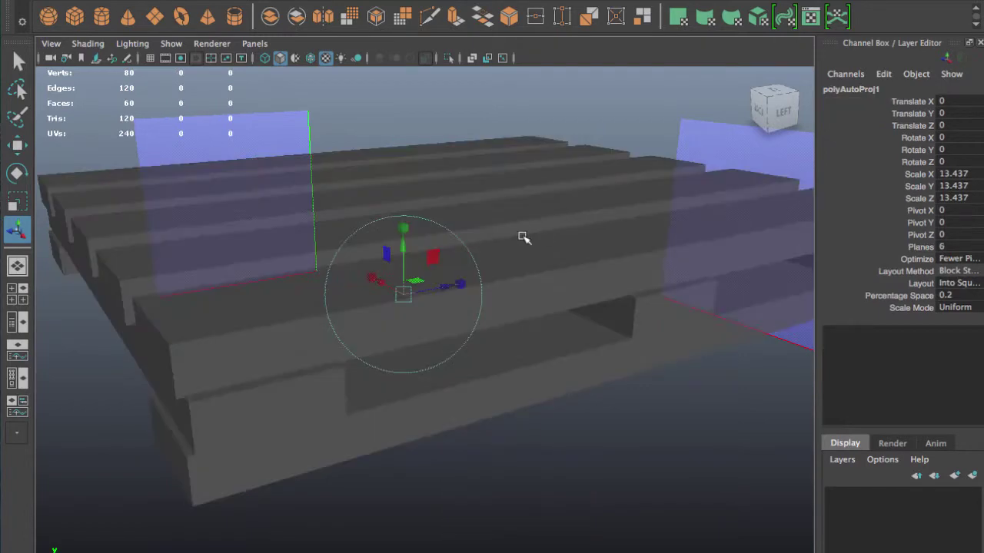
pyautogui.scroll(3, 520, 238)
pyautogui.scroll(-3, 507, 236)
pyautogui.press('space')
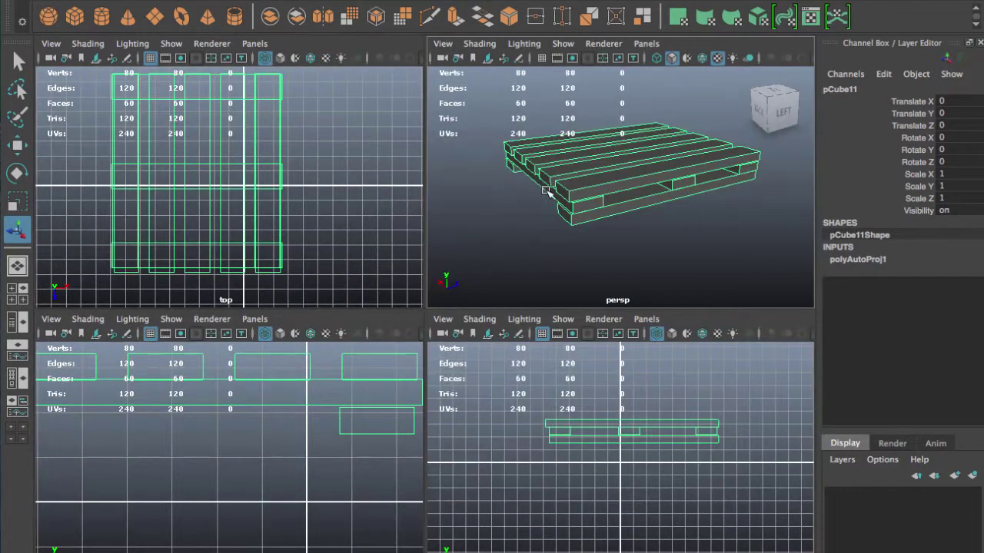
# Toggle between single and four-view layouts, then reopen the UV Editor for pCube11.
pyautogui.press('space')
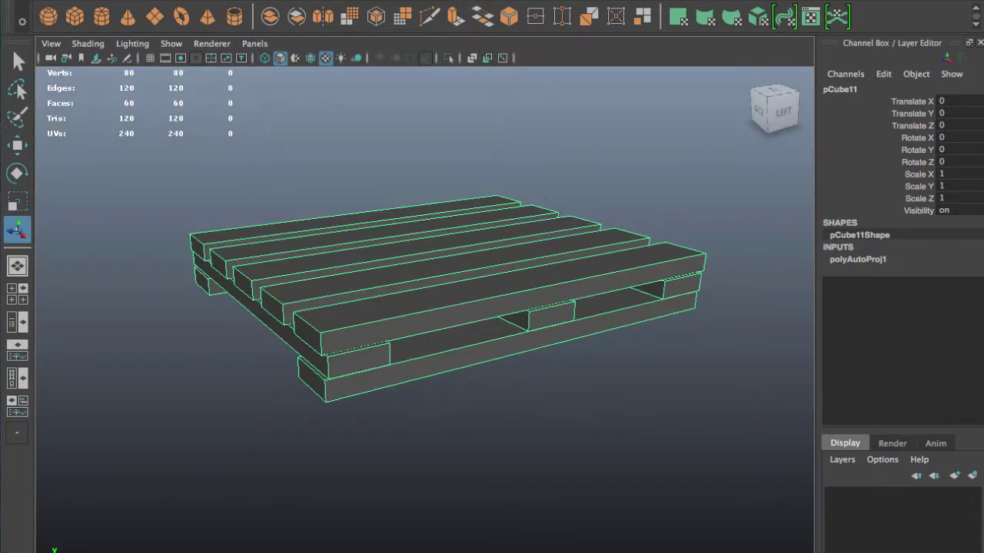
pyautogui.click(19, 327)
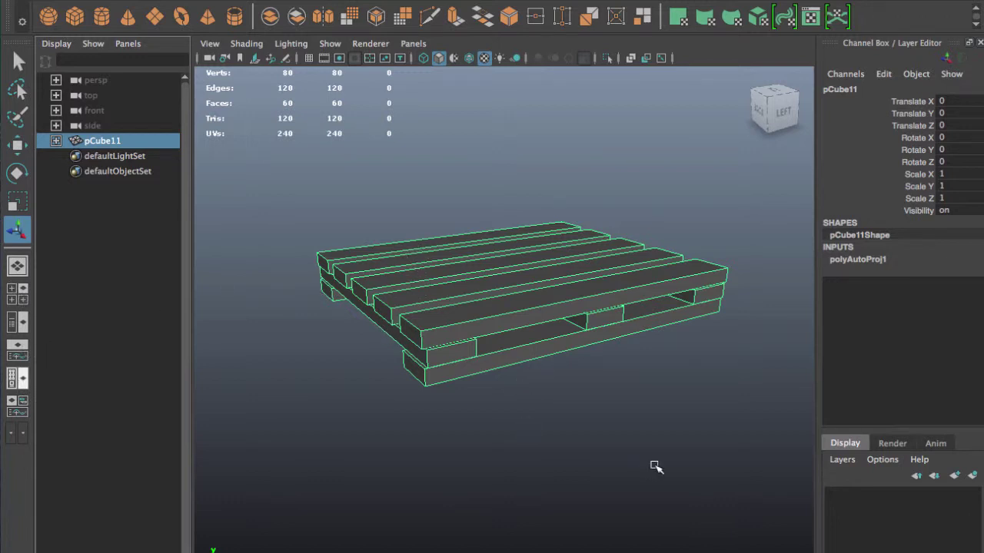
pyautogui.press('space')
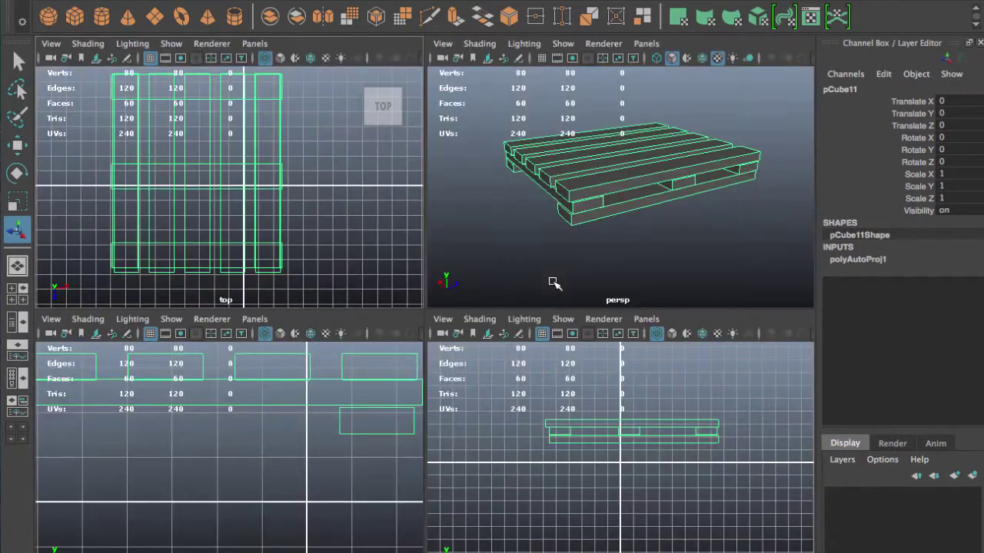
pyautogui.press('space')
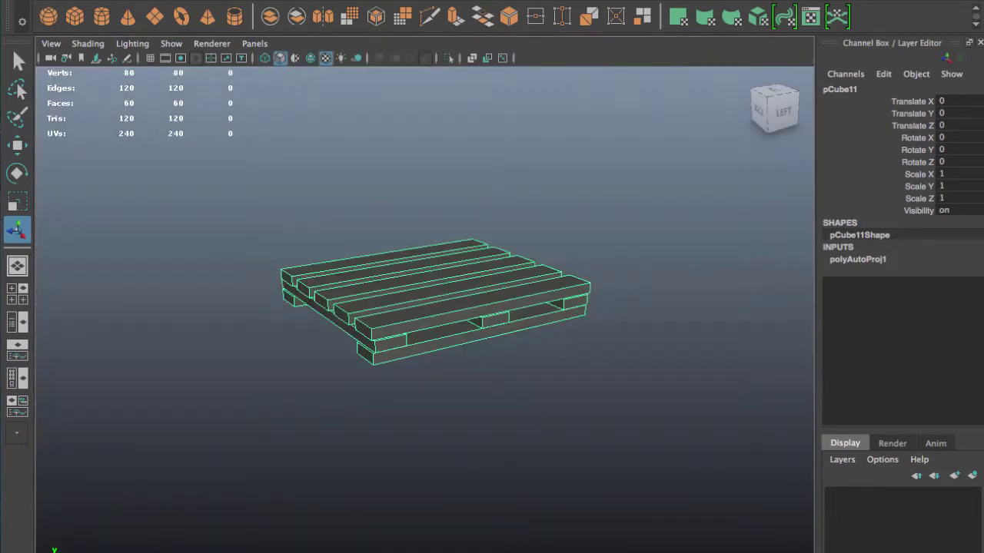
pyautogui.click(384, 153)
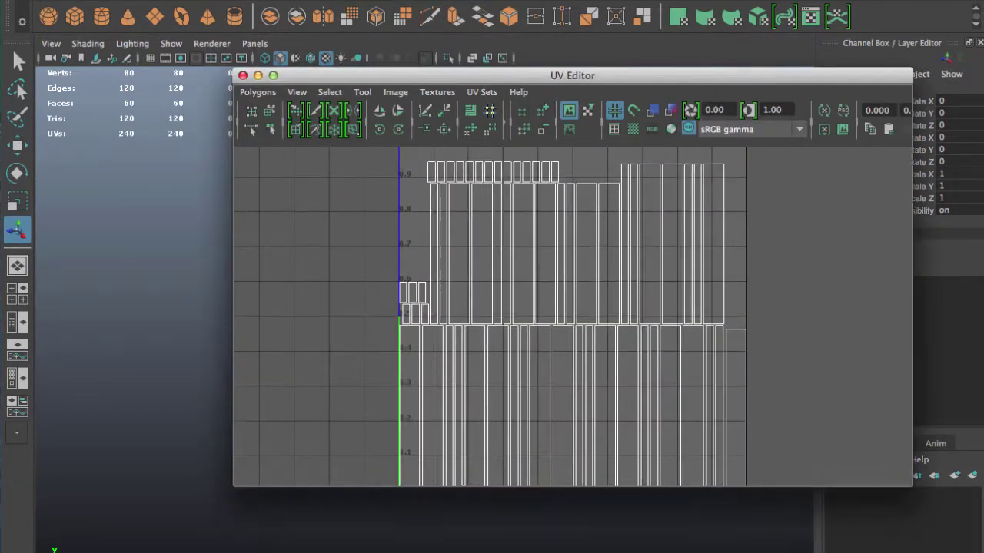
# Enlarge and reposition the UV Editor and switch to UV edge selection.
pyautogui.moveTo(907, 474); pyautogui.dragTo(946, 552)
pyautogui.scroll(2, 582, 323)
pyautogui.moveTo(497, 81); pyautogui.dragTo(616, 11)
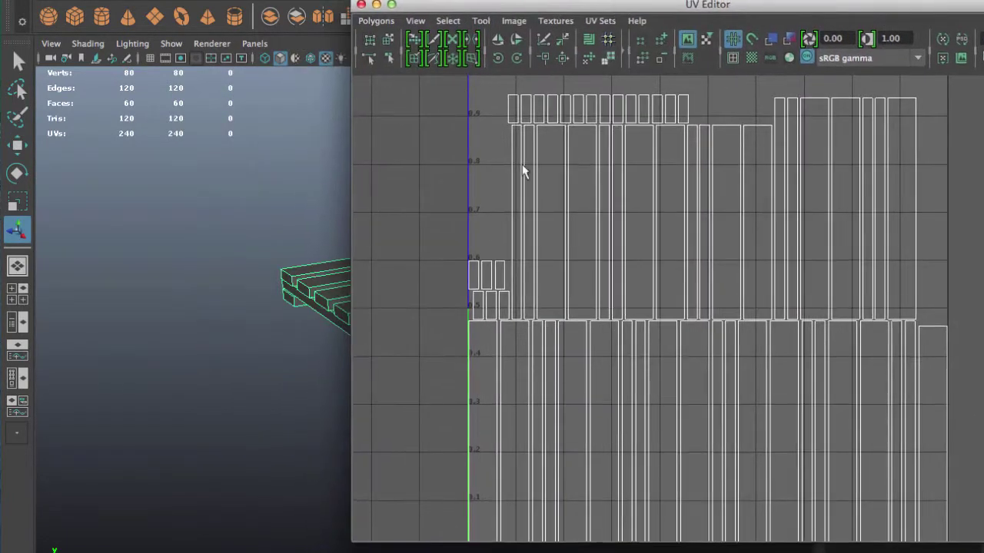
pyautogui.scroll(3, 507, 185)
pyautogui.rightClick(504, 181)
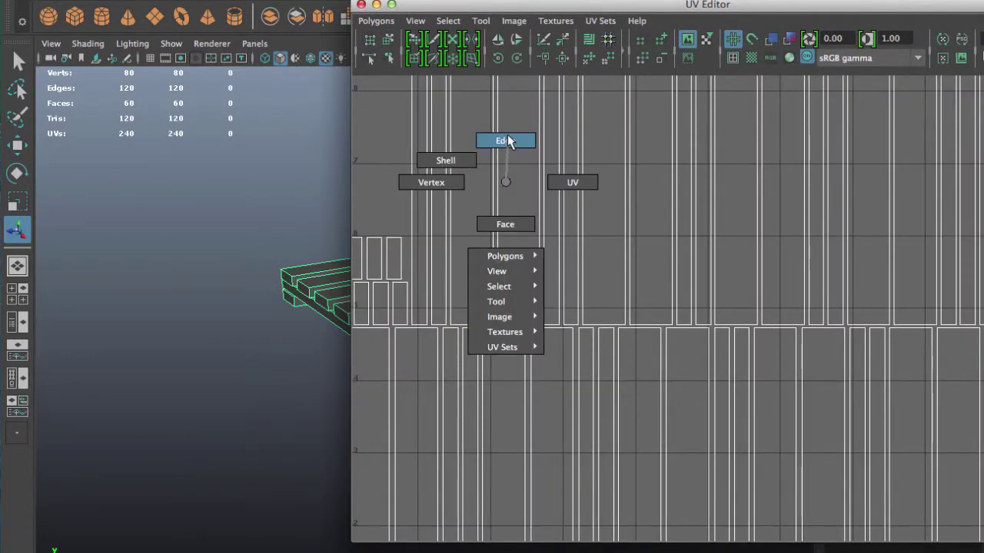
pyautogui.moveTo(505, 181); pyautogui.dragTo(506, 141, button='right')
pyautogui.press('a')
# Select a shared edge between two plank shells and Move and Sew it.
pyautogui.click(550, 202)
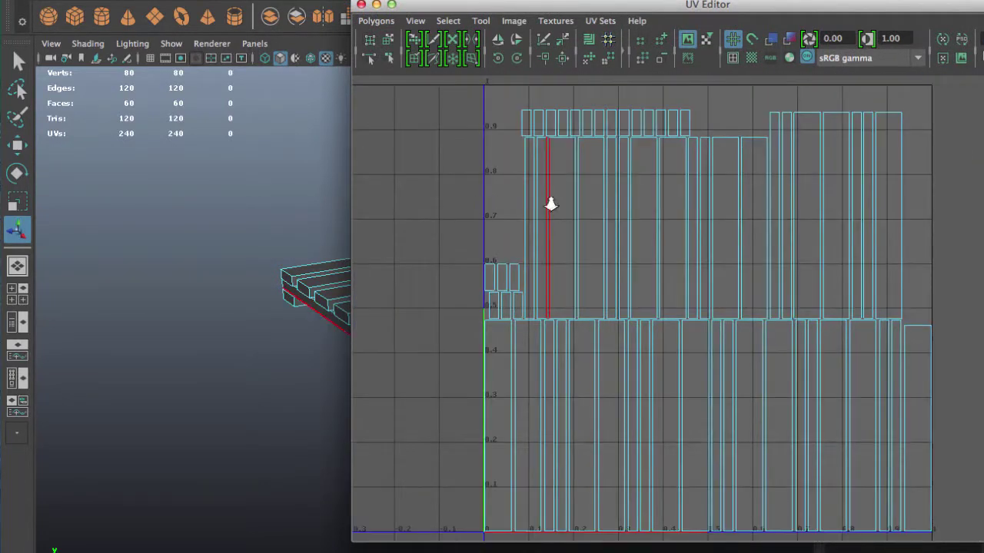
pyautogui.scroll(1, 538, 209)
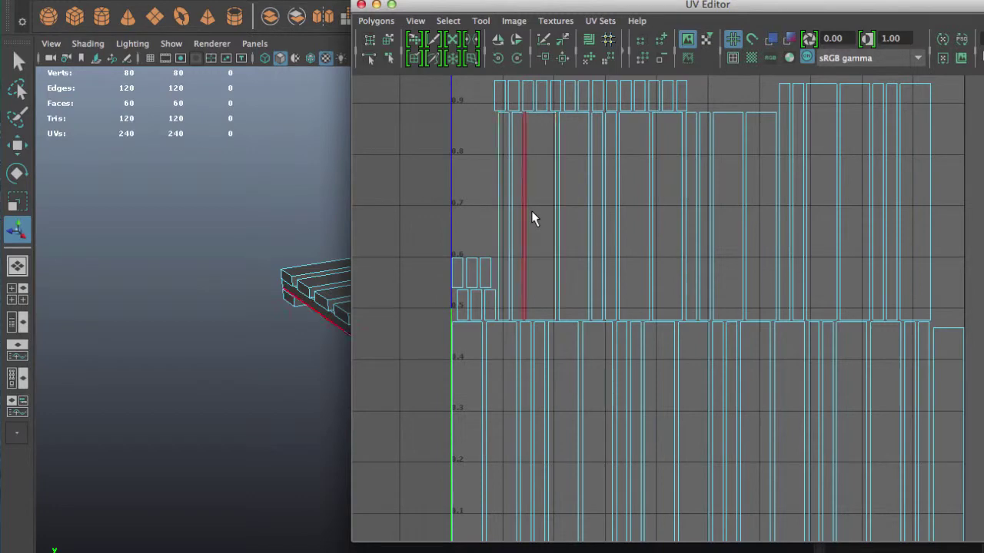
pyautogui.scroll(2, 531, 211)
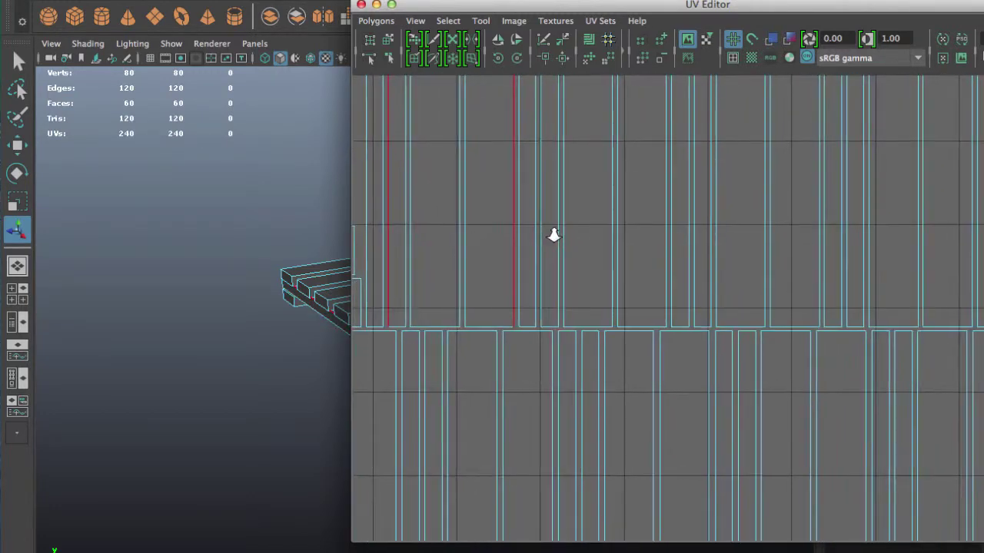
pyautogui.click(450, 222)
pyautogui.keyDown('alt'); pyautogui.moveTo(461, 218); pyautogui.dragTo(634, 339, button='middle'); pyautogui.keyUp('alt')
pyautogui.scroll(1, 623, 334)
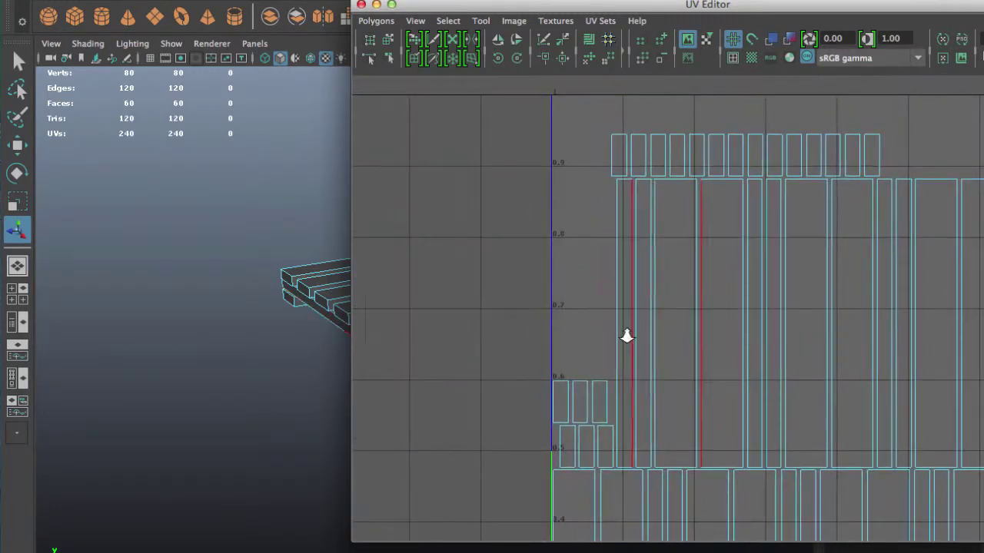
pyautogui.scroll(1, 623, 332)
pyautogui.scroll(1, 624, 326)
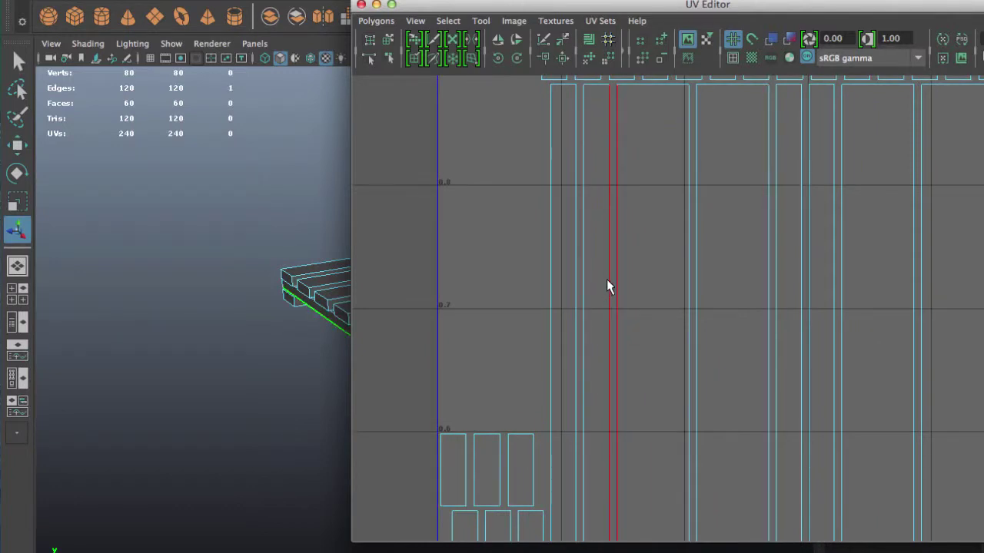
pyautogui.press('f')
pyautogui.keyDown('alt'); pyautogui.moveTo(193, 289); pyautogui.dragTo(266, 267); pyautogui.keyUp('alt')
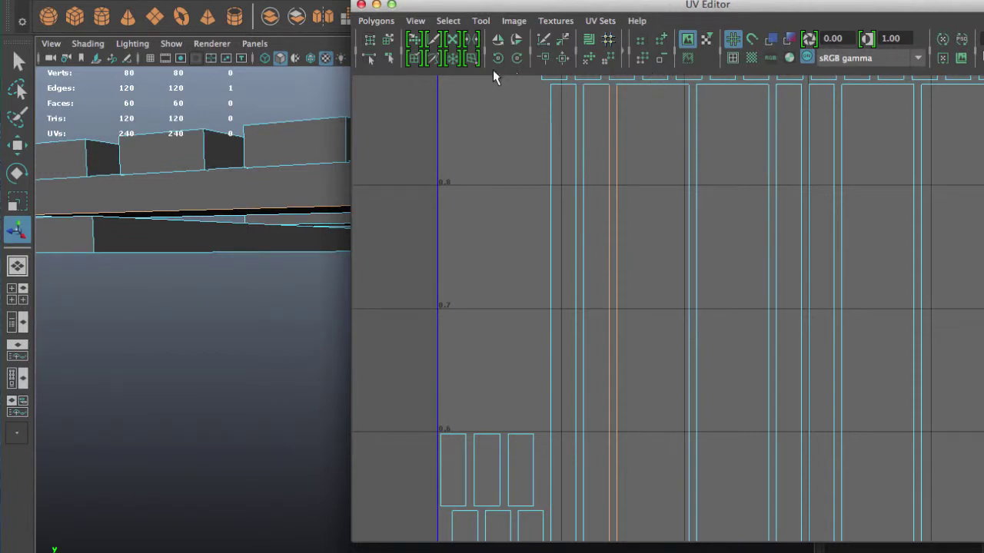
pyautogui.scroll(-1, 531, 125)
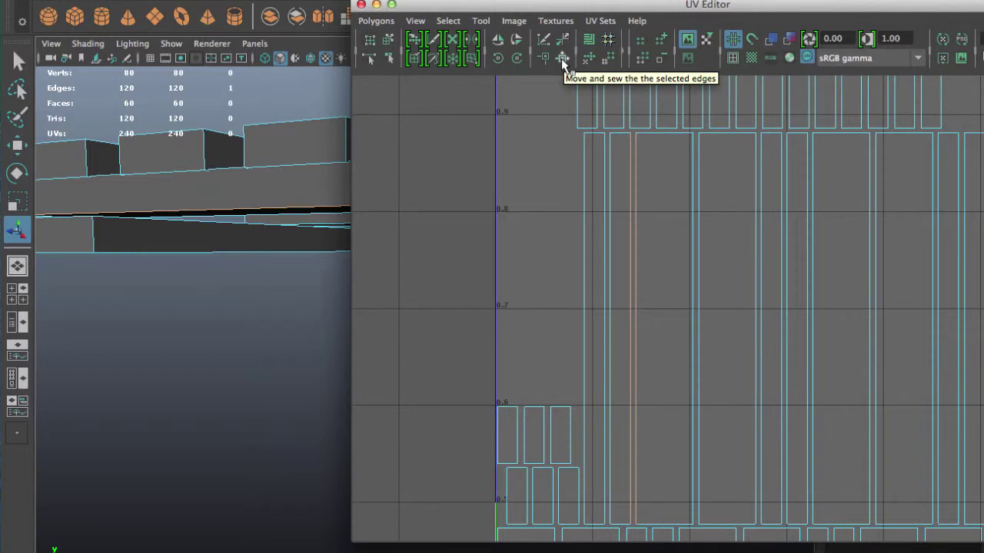
pyautogui.click(562, 58)
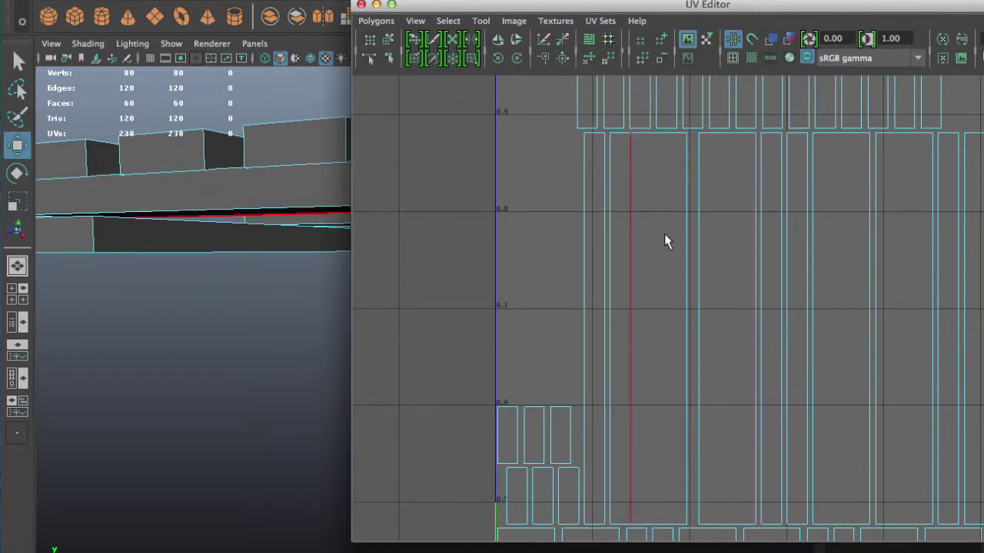
# Sew a second shared plank edge, dropping the UV count to 236.
pyautogui.click(687, 231)
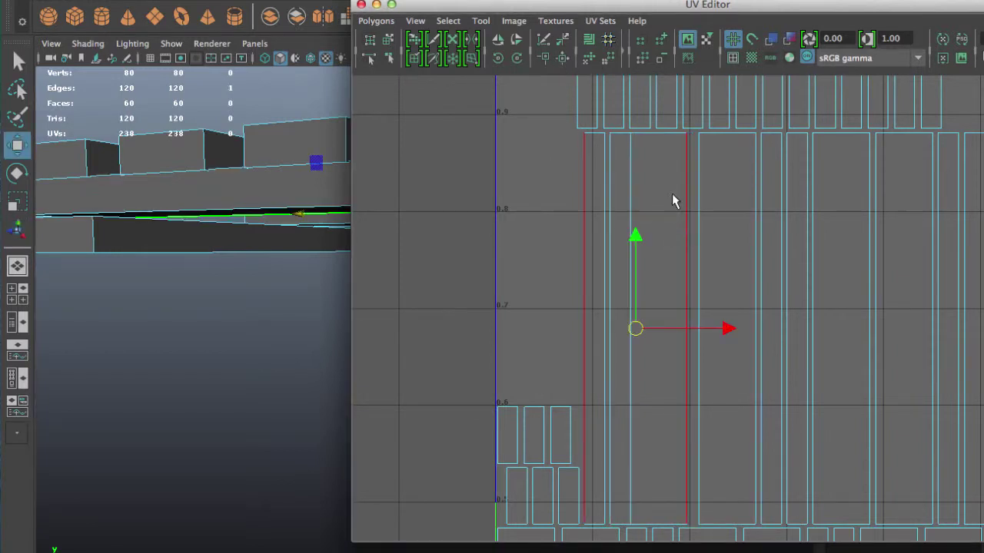
pyautogui.click(563, 60)
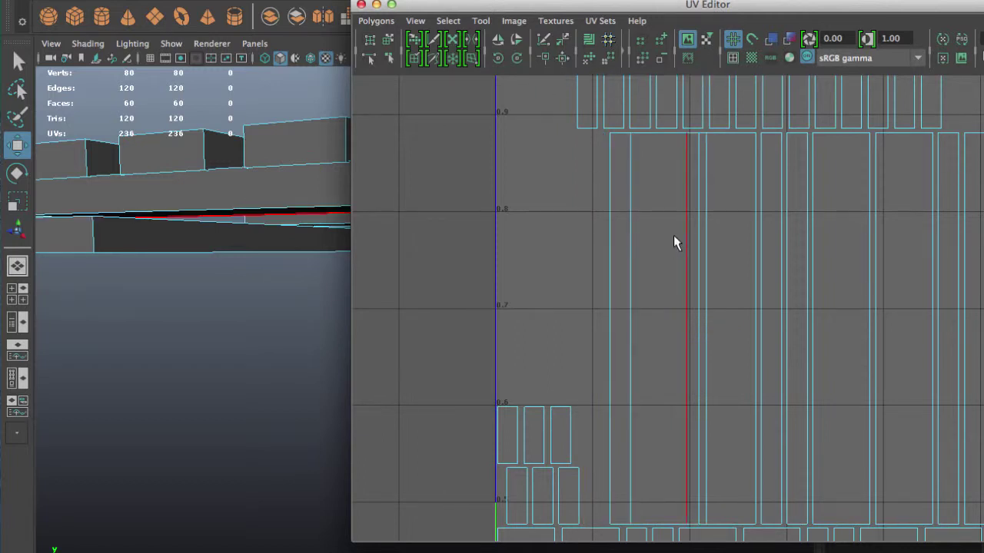
pyautogui.moveTo(613, 213); pyautogui.dragTo(661, 212, button='right')
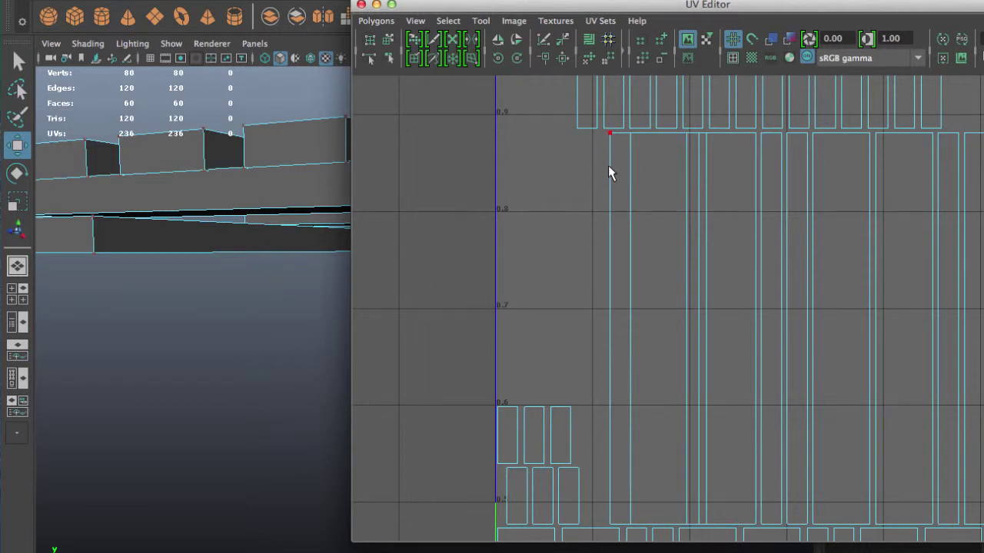
pyautogui.moveTo(608, 166); pyautogui.dragTo(687, 284, button='right')
pyautogui.scroll(-2, 683, 300)
pyautogui.scroll(-3, 682, 300)
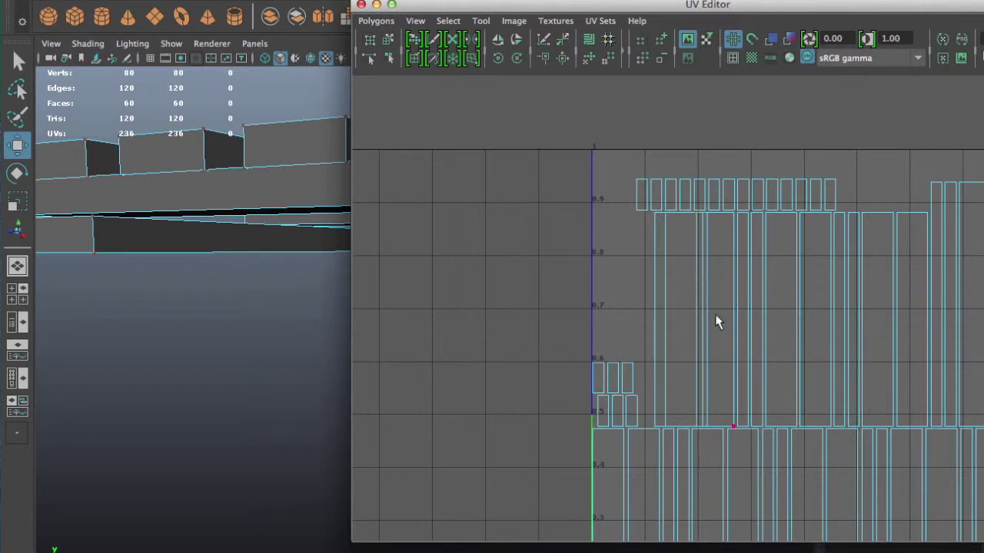
pyautogui.moveTo(685, 301)
pyautogui.mouseDown(button='right')
pyautogui.moveTo(700, 306)
pyautogui.moveTo(676, 329)
pyautogui.mouseUp(button='right')
pyautogui.scroll(2, 670, 267)
pyautogui.moveTo(636, 266)
pyautogui.mouseDown(button='right')
pyautogui.moveTo(646, 358)
pyautogui.moveTo(718, 400)
pyautogui.mouseUp(button='right')
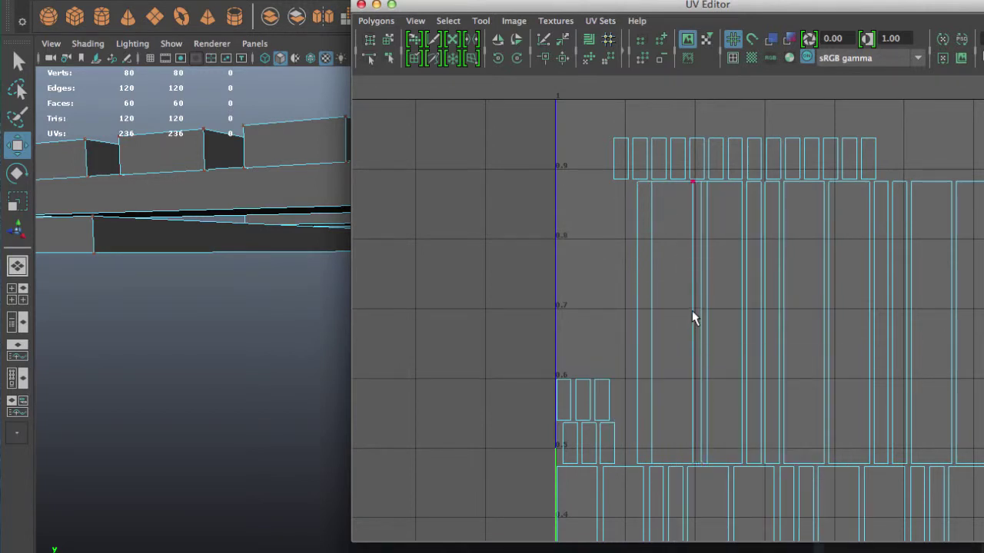
pyautogui.scroll(-2, 692, 310)
# Select the UVs of the top-row and left shells and convert the selection to faces.
pyautogui.moveTo(799, 410); pyautogui.dragTo(794, 410)
pyautogui.scroll(-2, 794, 410)
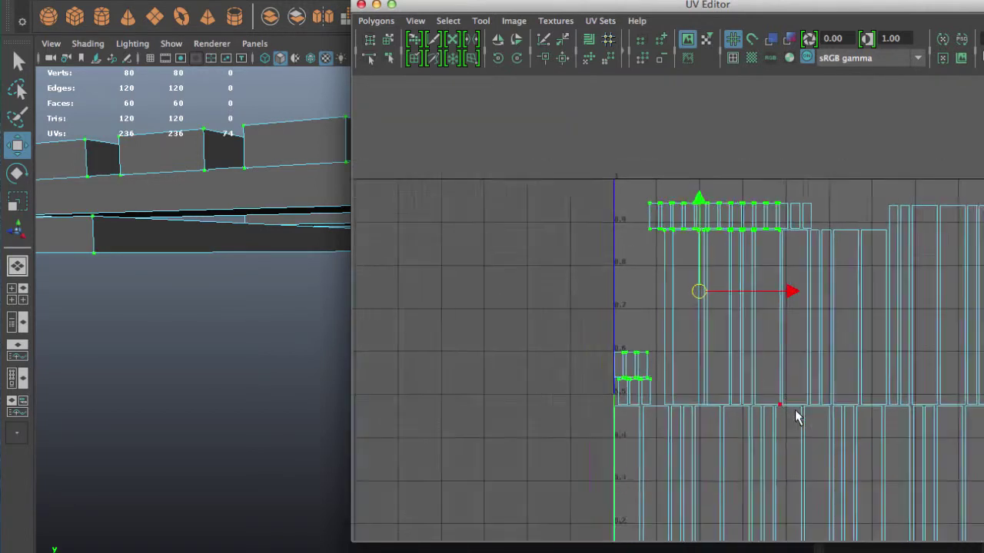
pyautogui.scroll(-1, 709, 340)
pyautogui.scroll(4, 633, 378)
pyautogui.scroll(2, 605, 218)
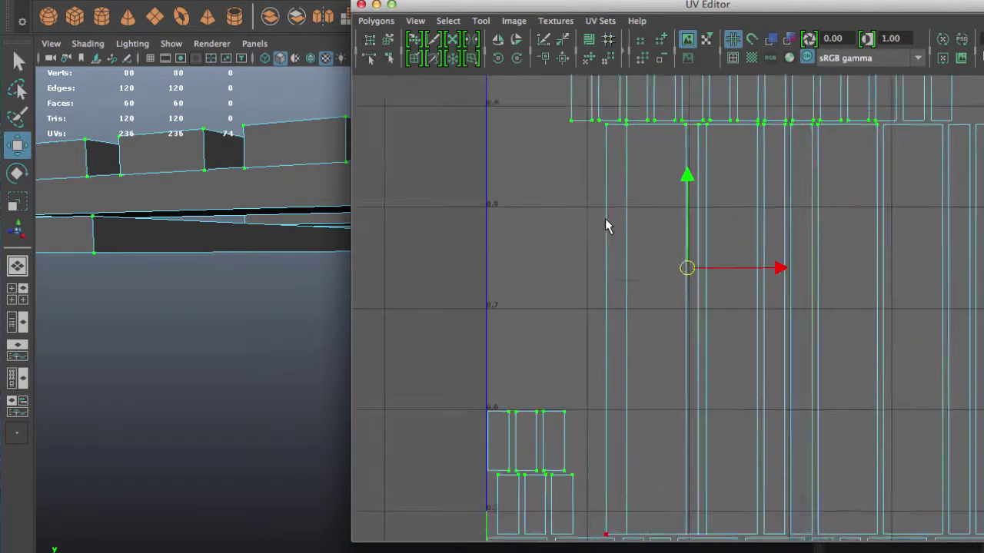
pyautogui.scroll(1, 605, 218)
pyautogui.keyDown('ctrl'); pyautogui.moveTo(611, 249); pyautogui.dragTo(629, 412, button='right'); pyautogui.keyUp('ctrl')
pyautogui.scroll(-1, 571, 227)
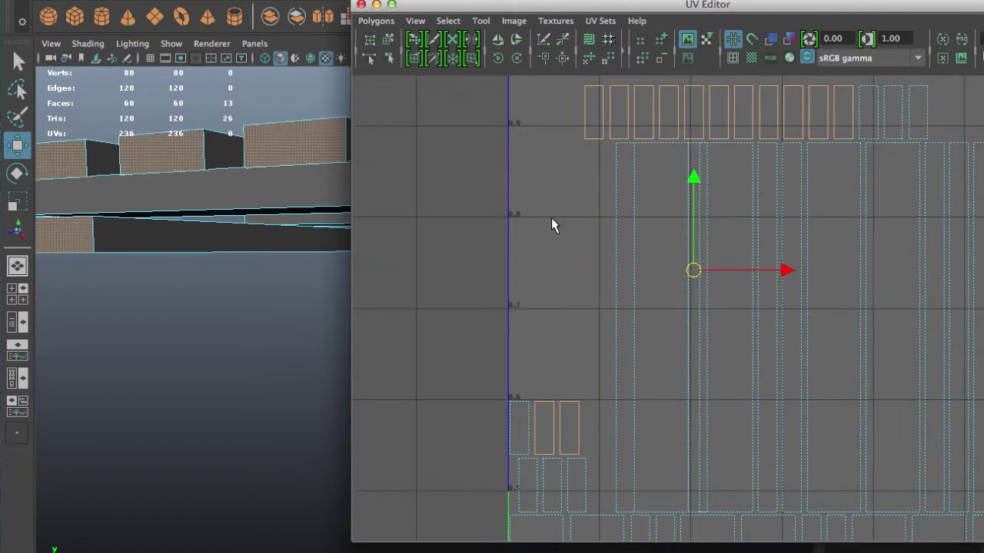
pyautogui.click(549, 211)
pyautogui.scroll(1, 549, 211)
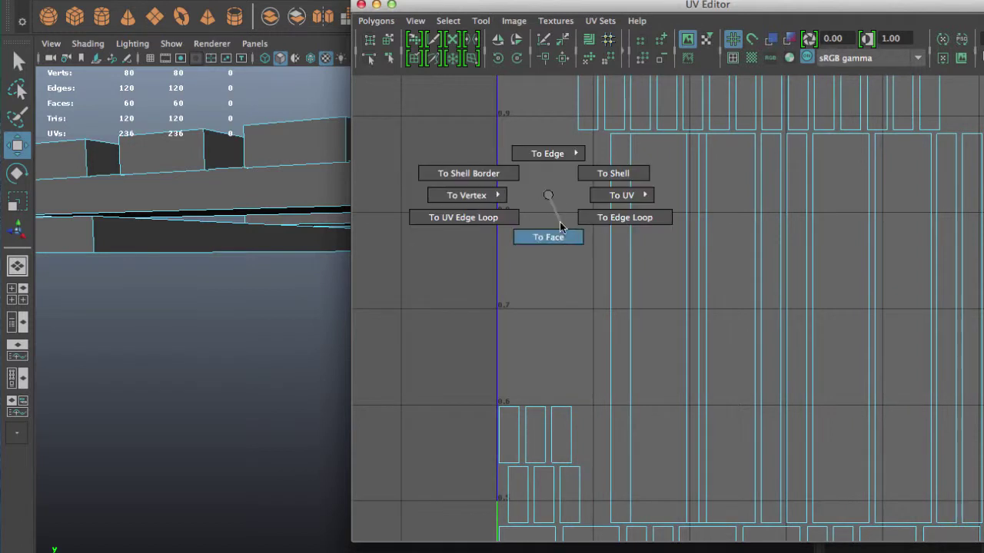
pyautogui.keyDown('ctrl'); pyautogui.moveTo(549, 202); pyautogui.dragTo(545, 236, button='right'); pyautogui.keyUp('ctrl')
pyautogui.keyDown('alt'); pyautogui.moveTo(547, 201); pyautogui.dragTo(560, 362, button='middle'); pyautogui.keyUp('alt')
pyautogui.scroll(2, 559, 354)
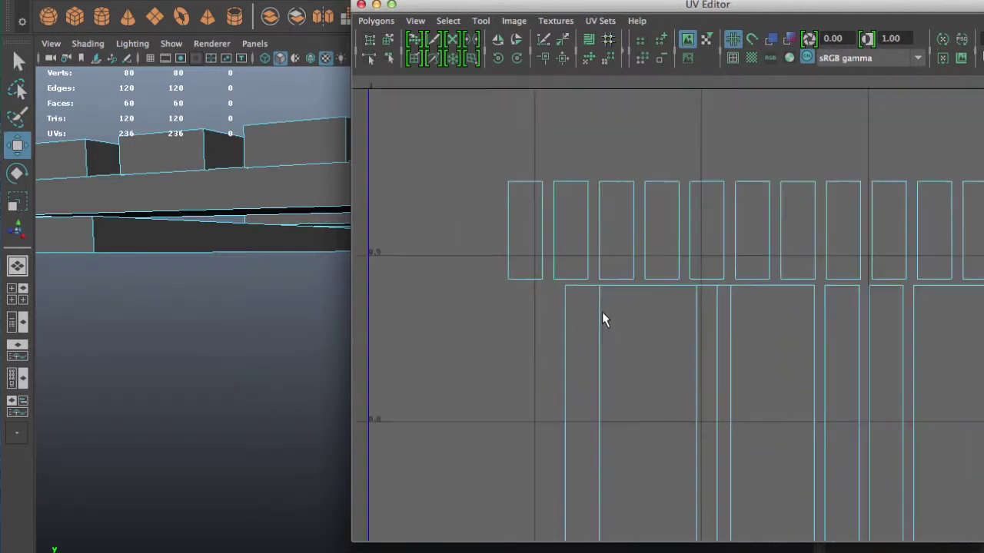
# Select a whole plank shell's UVs and move it left, above the grid.
pyautogui.moveTo(586, 317); pyautogui.dragTo(657, 319, button='right')
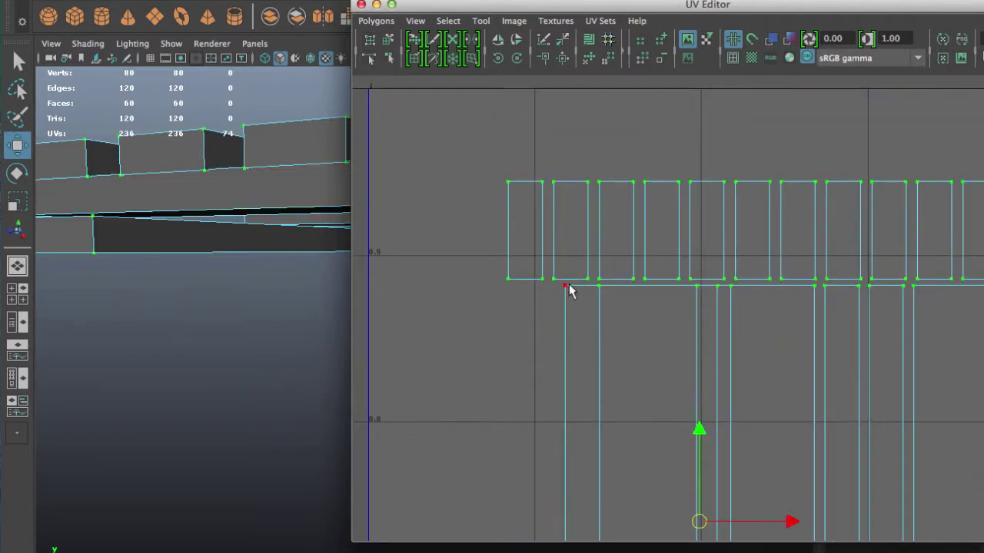
pyautogui.moveTo(598, 317); pyautogui.dragTo(568, 298)
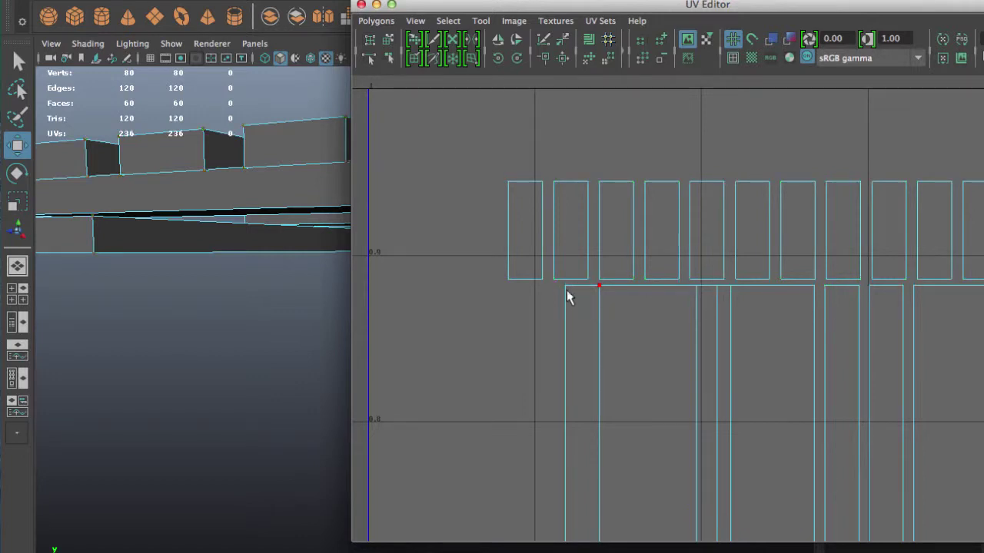
pyautogui.click(582, 288)
pyautogui.moveTo(579, 315)
pyautogui.mouseDown(button='right')
pyautogui.moveTo(591, 436)
pyautogui.moveTo(654, 448)
pyautogui.mouseUp(button='right')
pyautogui.scroll(-3, 654, 447)
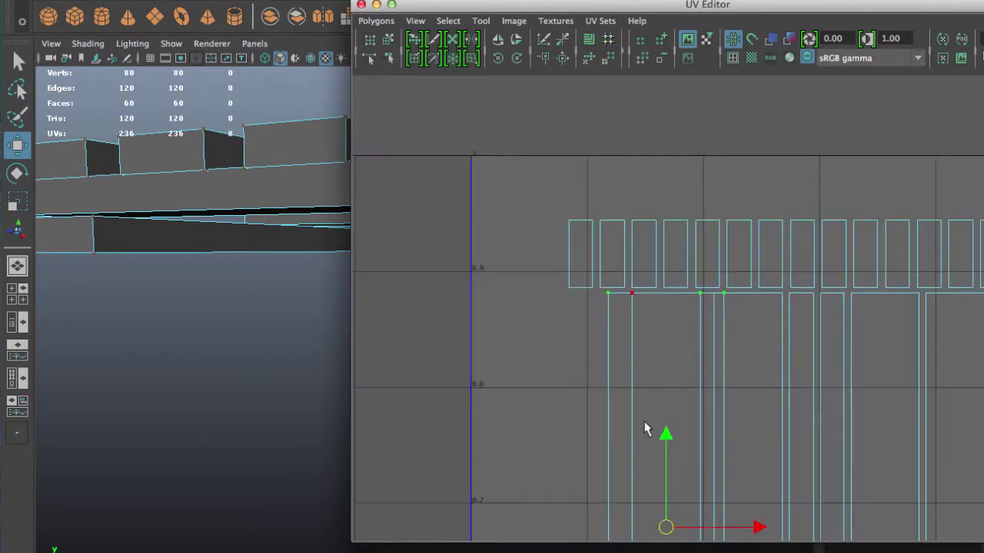
pyautogui.moveTo(678, 461)
pyautogui.mouseDown()
pyautogui.moveTo(520, 325)
pyautogui.moveTo(479, 308)
pyautogui.mouseUp()
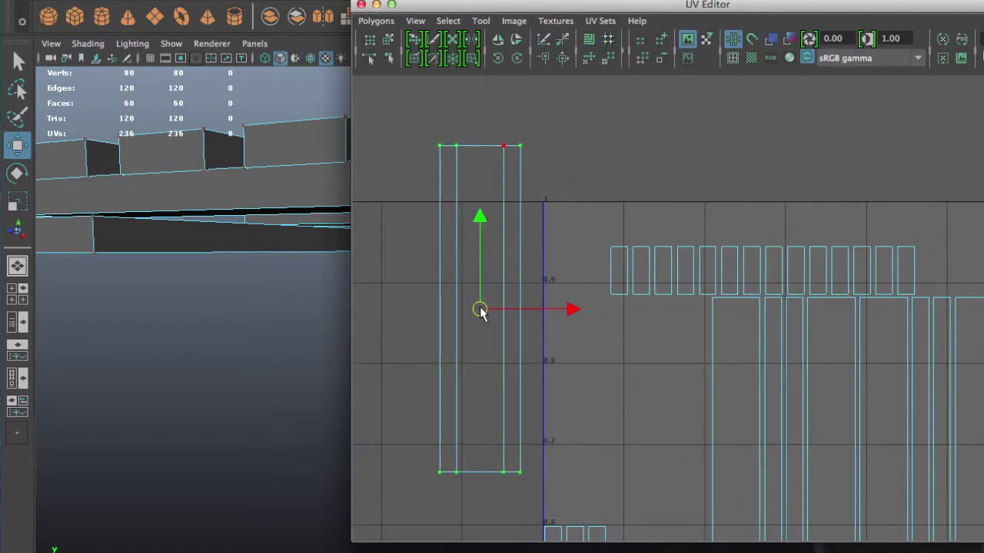
pyautogui.scroll(-1, 480, 313)
# Sew the moved shell's top and bottom edges to its neighbours, reaching 232 UVs.
pyautogui.moveTo(494, 176); pyautogui.dragTo(504, 142, button='right')
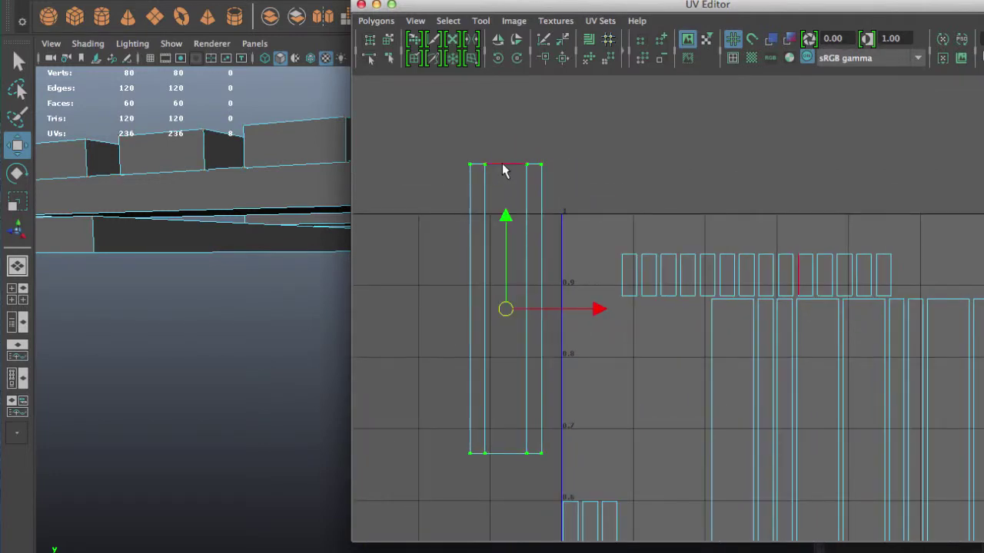
pyautogui.click(502, 163)
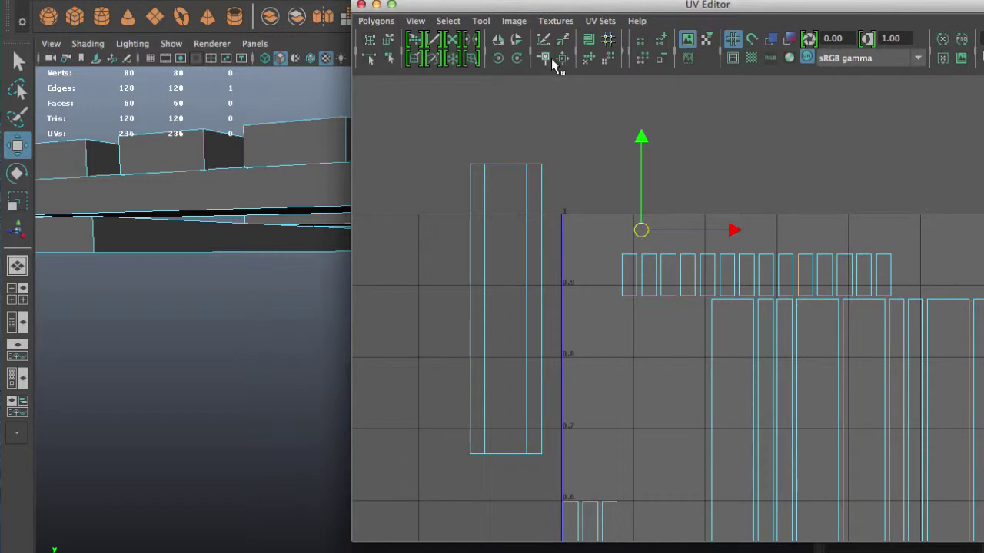
pyautogui.click(561, 59)
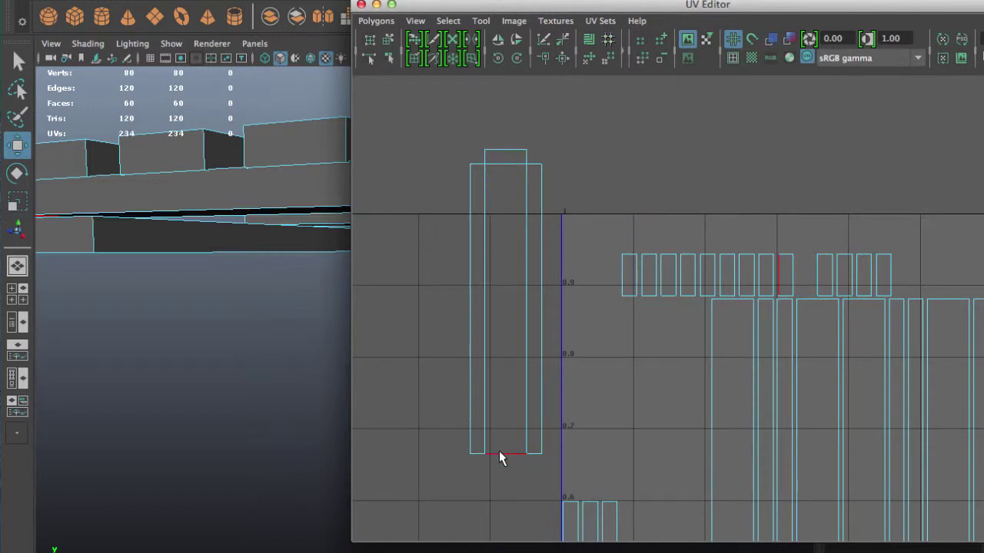
pyautogui.click(499, 453)
pyautogui.click(564, 60)
pyautogui.scroll(-2, 616, 273)
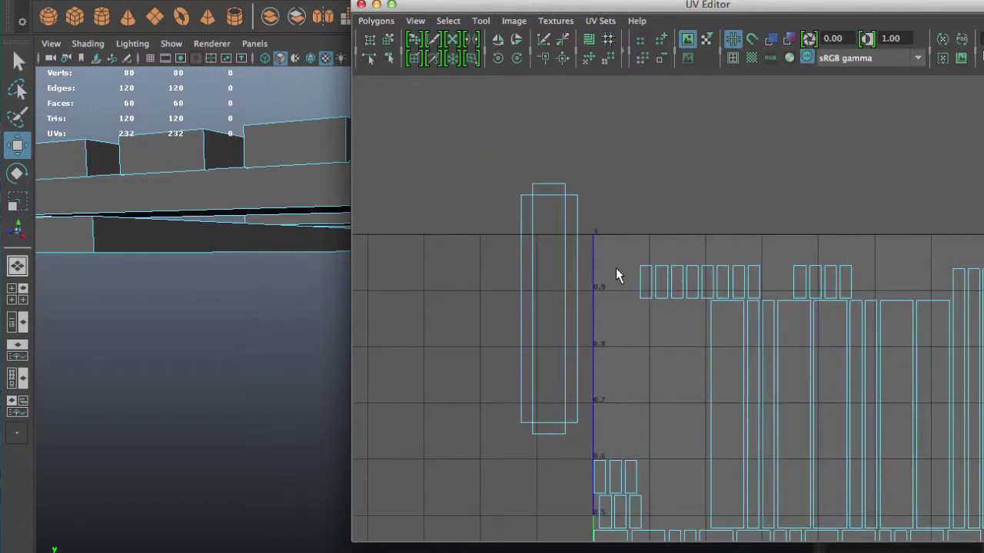
pyautogui.keyDown('alt'); pyautogui.moveTo(591, 277); pyautogui.dragTo(497, 154, button='middle'); pyautogui.keyUp('alt')
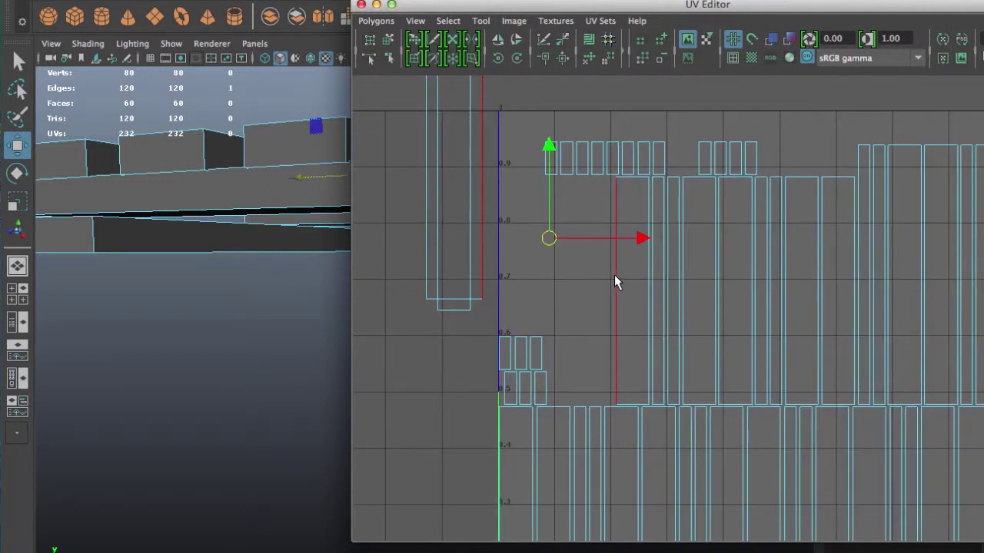
# Select the next tall plank edge, view the pallet from above, and move the UV Editor right.
pyautogui.click(615, 274)
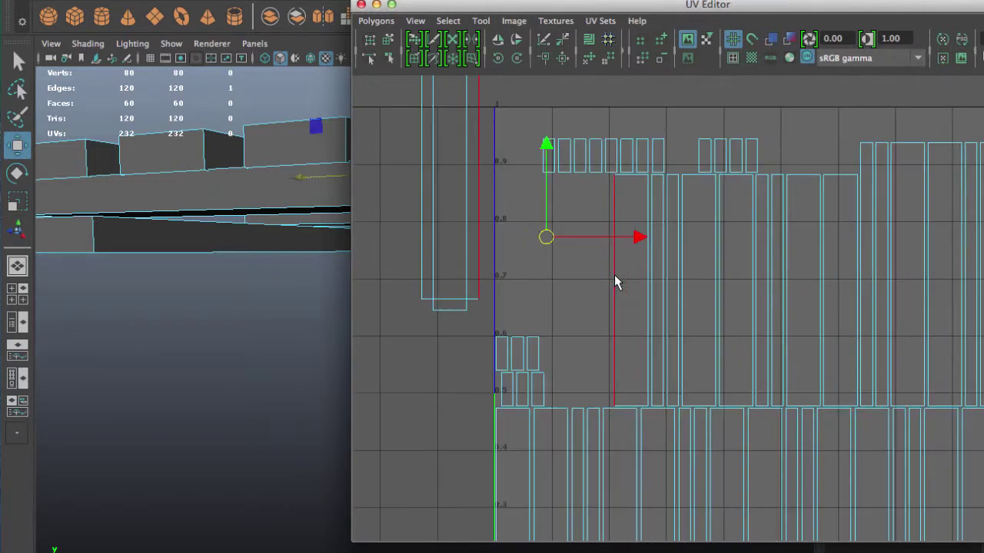
pyautogui.press('Right')
pyautogui.keyDown('alt'); pyautogui.moveTo(231, 227); pyautogui.dragTo(310, 308); pyautogui.keyUp('alt')
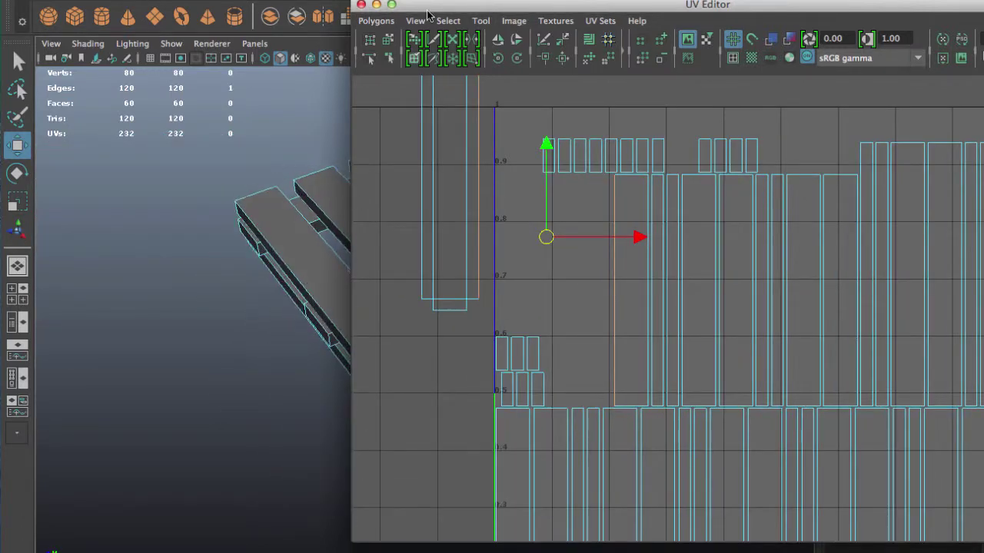
pyautogui.moveTo(432, 12); pyautogui.dragTo(609, 18)
pyautogui.moveTo(453, 254)
pyautogui.keyDown('alt'); pyautogui.mouseDown()
pyautogui.moveTo(373, 223)
pyautogui.moveTo(184, 241)
pyautogui.moveTo(287, 274)
pyautogui.moveTo(408, 226)
pyautogui.moveTo(447, 221)
pyautogui.mouseUp(); pyautogui.keyUp('alt')
# Sew the selected plank seam edges, merging two tall shells.
pyautogui.scroll(1, 788, 266)
pyautogui.scroll(1, 768, 271)
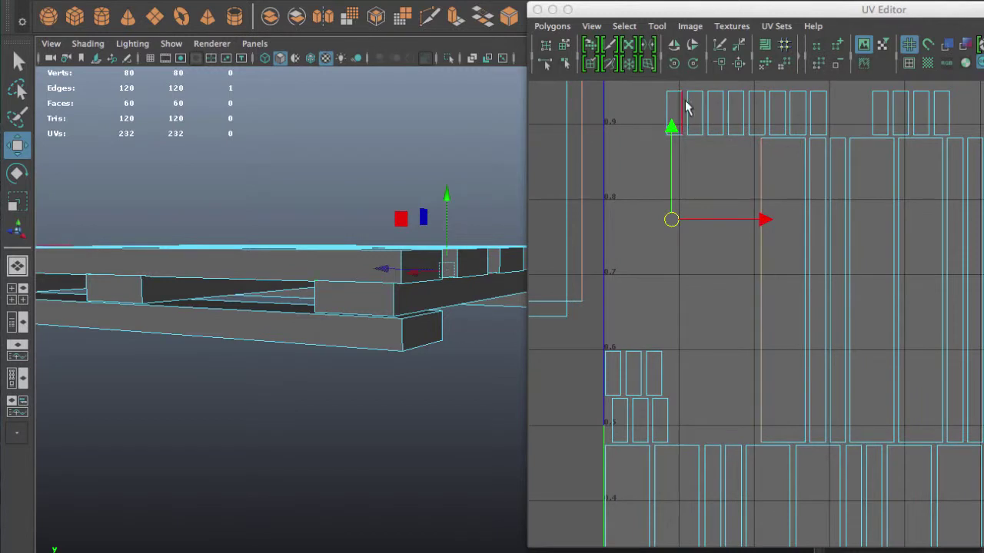
pyautogui.click(738, 64)
pyautogui.moveTo(619, 202)
pyautogui.keyDown('alt'); pyautogui.mouseDown(button='middle')
pyautogui.moveTo(613, 216)
pyautogui.moveTo(658, 292)
pyautogui.moveTo(660, 329)
pyautogui.mouseUp(button='middle'); pyautogui.keyUp('alt')
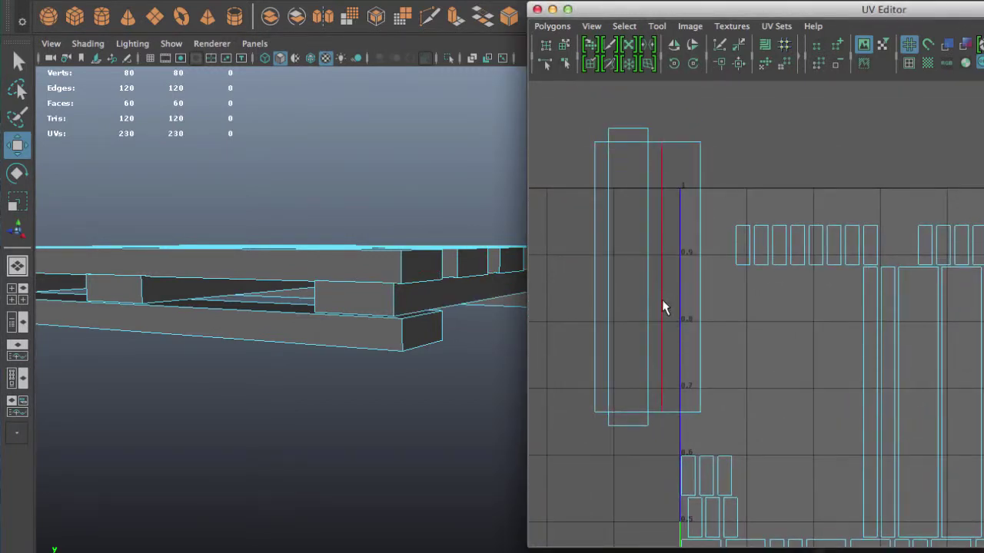
pyautogui.keyDown('alt'); pyautogui.moveTo(749, 339); pyautogui.dragTo(661, 263, button='middle'); pyautogui.keyUp('alt')
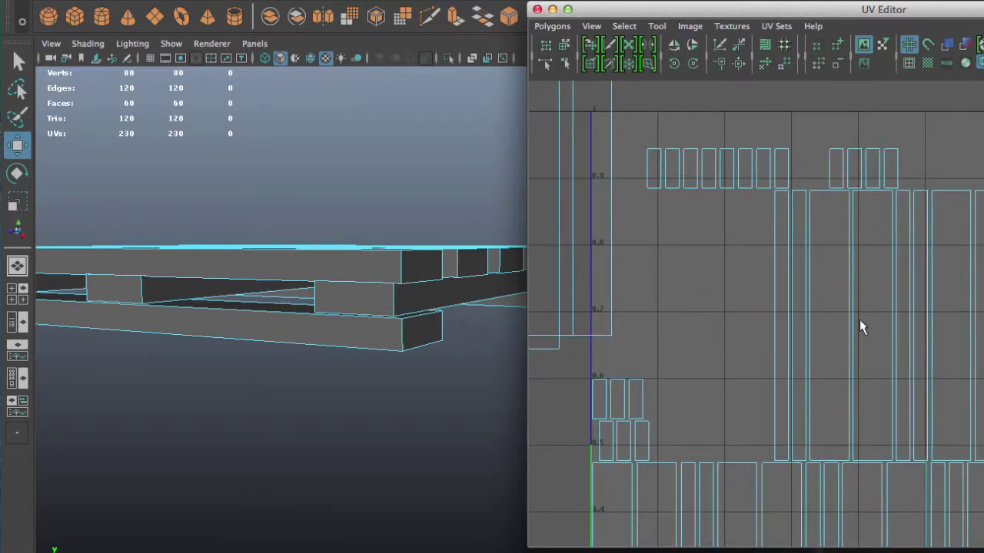
pyautogui.click(848, 309)
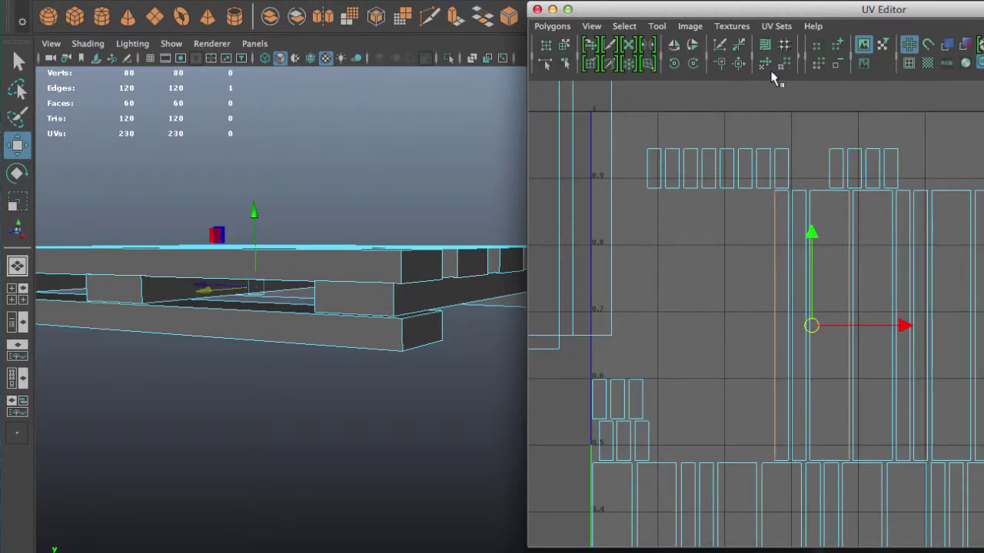
pyautogui.click(740, 64)
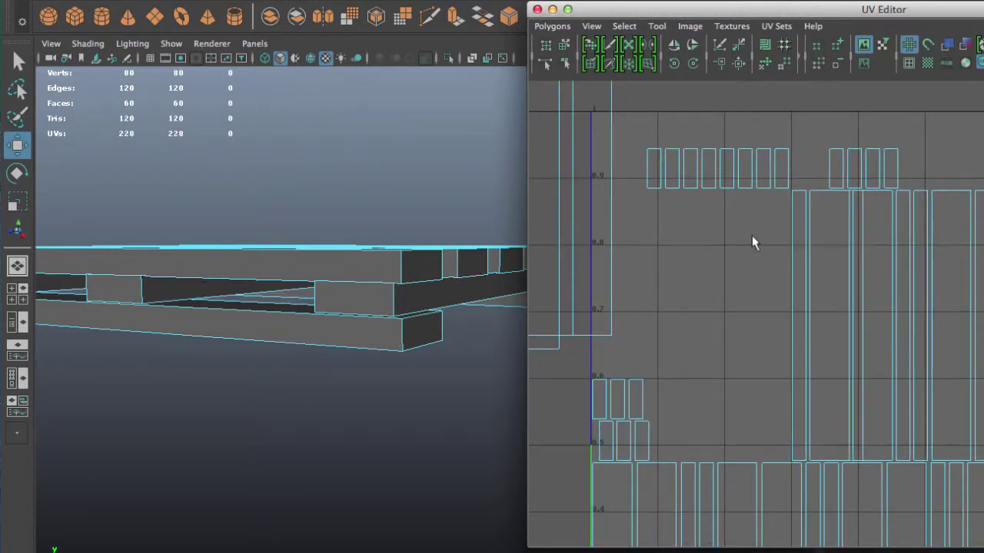
# Cut the wrongly joined edge apart, then sew the top and next seam edges.
pyautogui.click(806, 299)
pyautogui.click(743, 65)
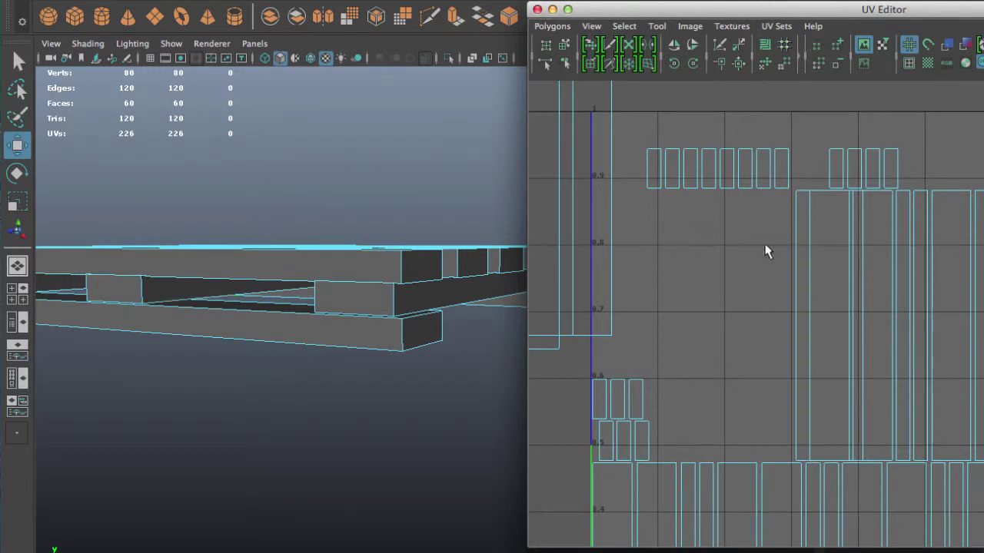
pyautogui.click(824, 191)
pyautogui.click(740, 67)
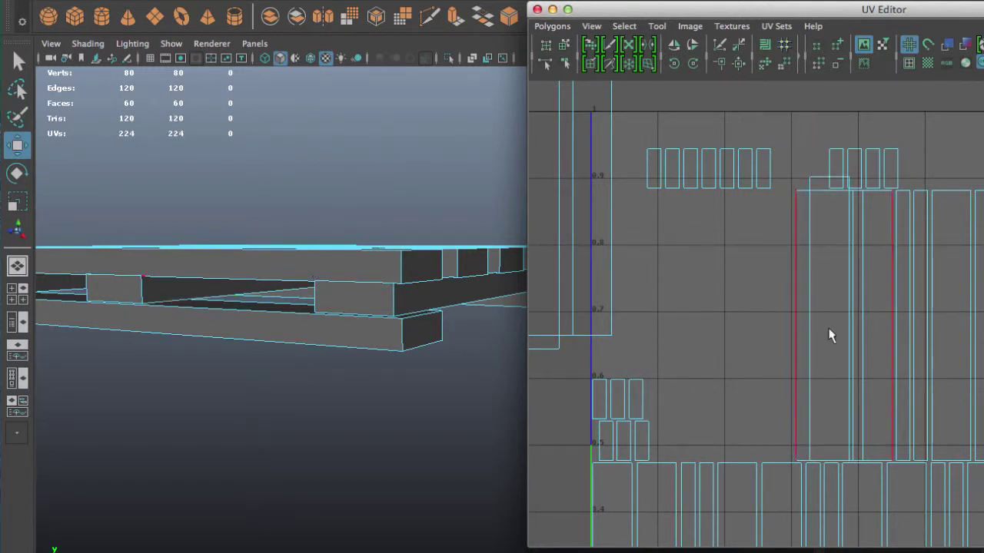
pyautogui.click(830, 462)
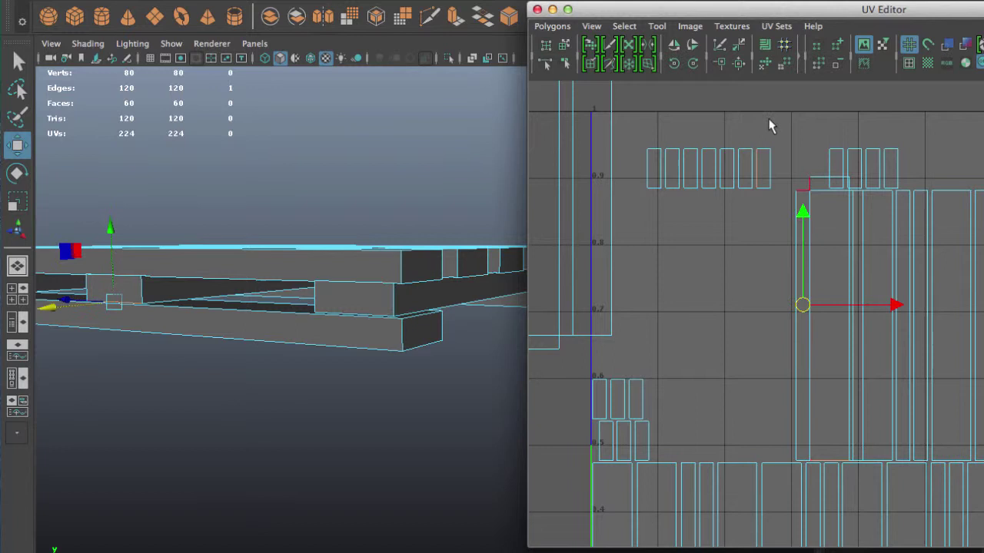
pyautogui.click(741, 68)
# Select the whole joined strip shell and move it left of the 0–1 square.
pyautogui.scroll(-2, 778, 287)
pyautogui.moveTo(831, 300); pyautogui.dragTo(870, 300, button='right')
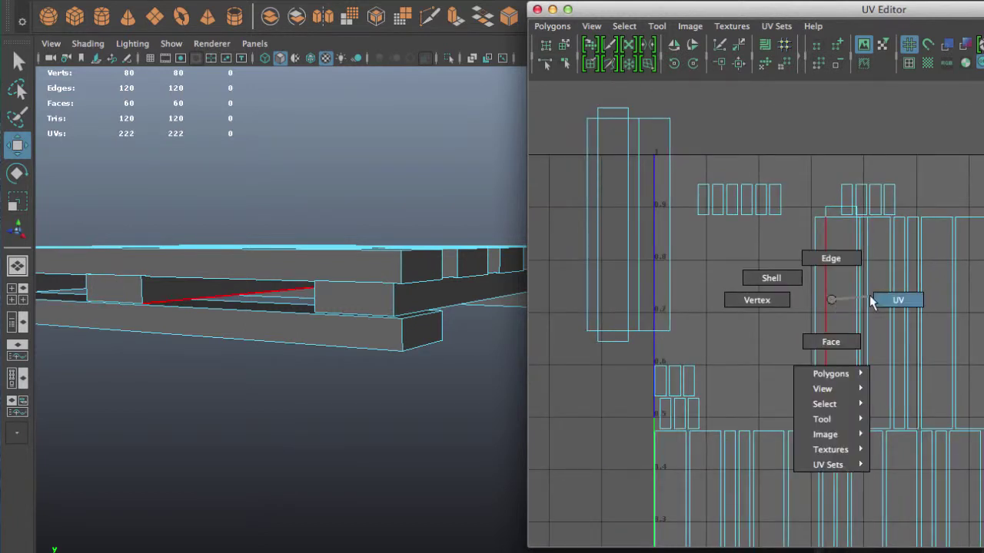
pyautogui.click(819, 215)
pyautogui.moveTo(832, 252); pyautogui.dragTo(857, 384, button='right')
pyautogui.scroll(-1, 853, 323)
pyautogui.scroll(-1, 859, 326)
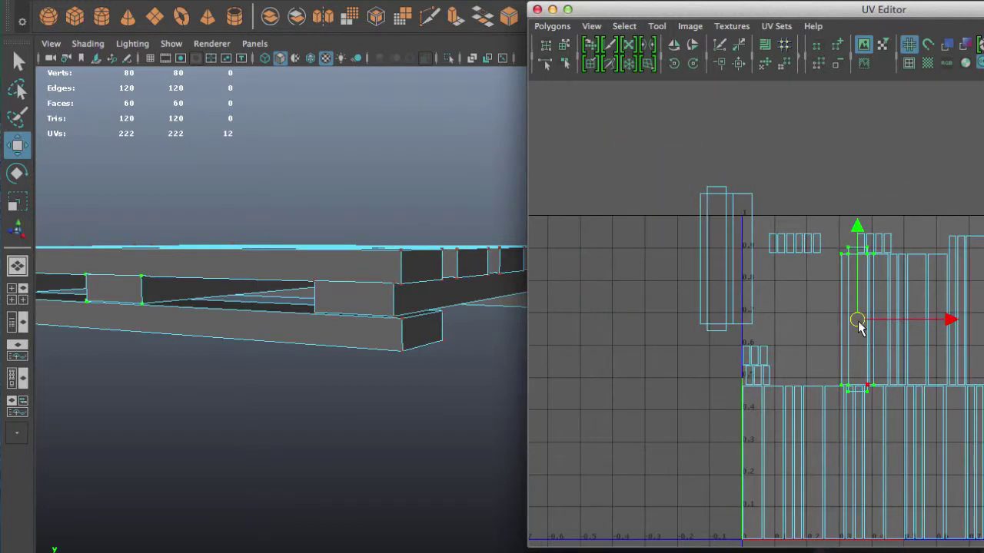
pyautogui.moveTo(859, 327); pyautogui.dragTo(635, 248)
# Back in edge mode, sew the seam edge of the moved strip closed.
pyautogui.scroll(2, 634, 247)
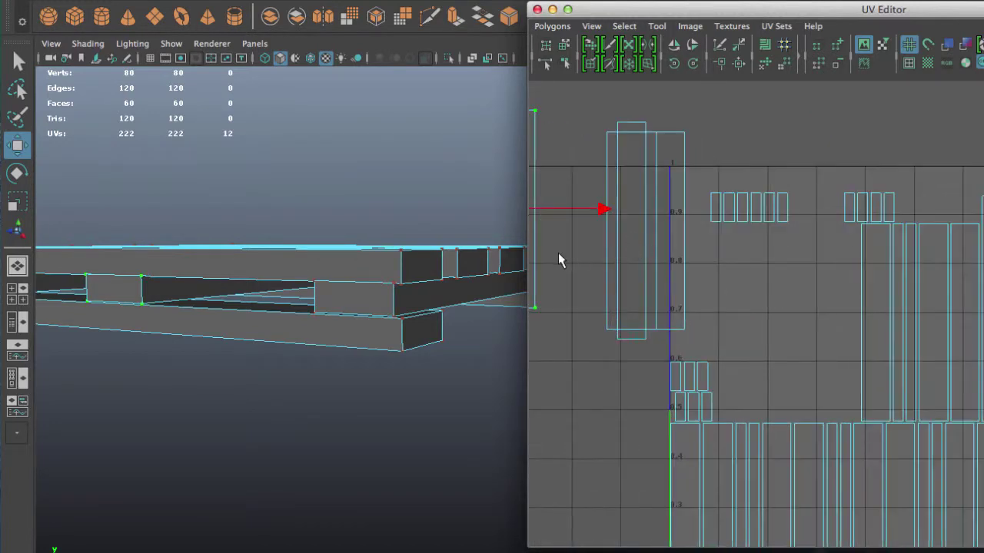
pyautogui.scroll(-1, 558, 260)
pyautogui.keyDown('alt'); pyautogui.moveTo(558, 260); pyautogui.dragTo(677, 292, button='middle'); pyautogui.keyUp('alt')
pyautogui.rightClick(675, 287)
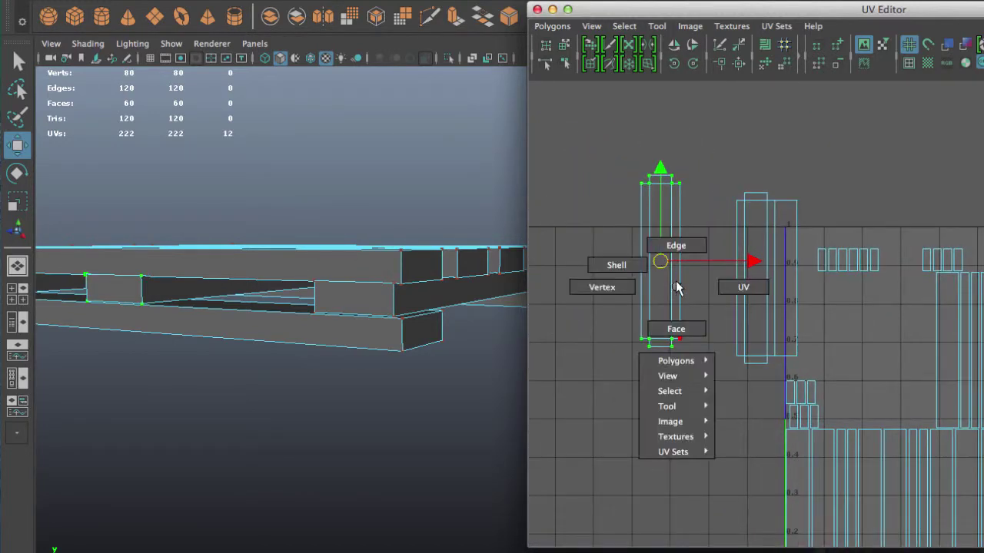
pyautogui.click(676, 245)
pyautogui.click(680, 282)
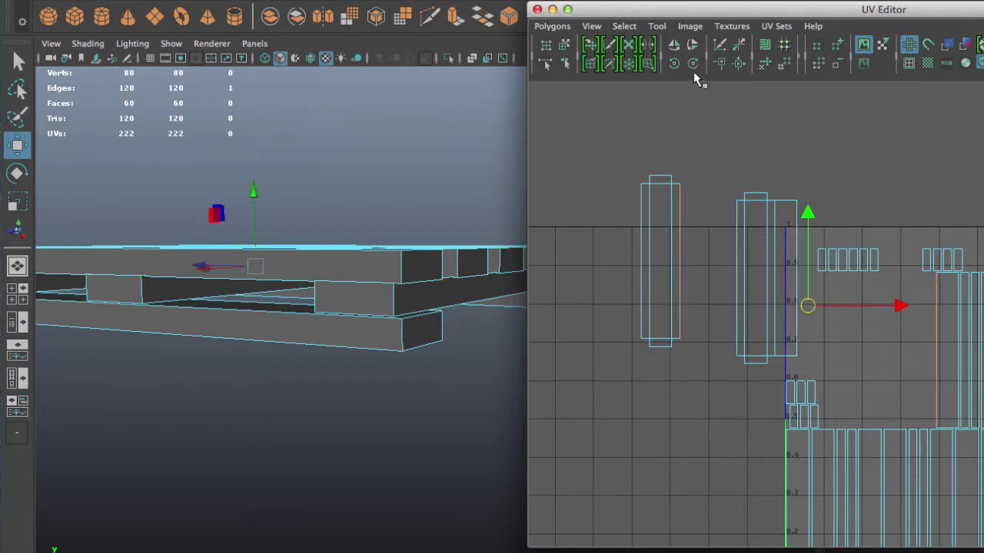
pyautogui.click(735, 67)
# Sew two seam edges of the right-hand plank shell.
pyautogui.scroll(1, 705, 318)
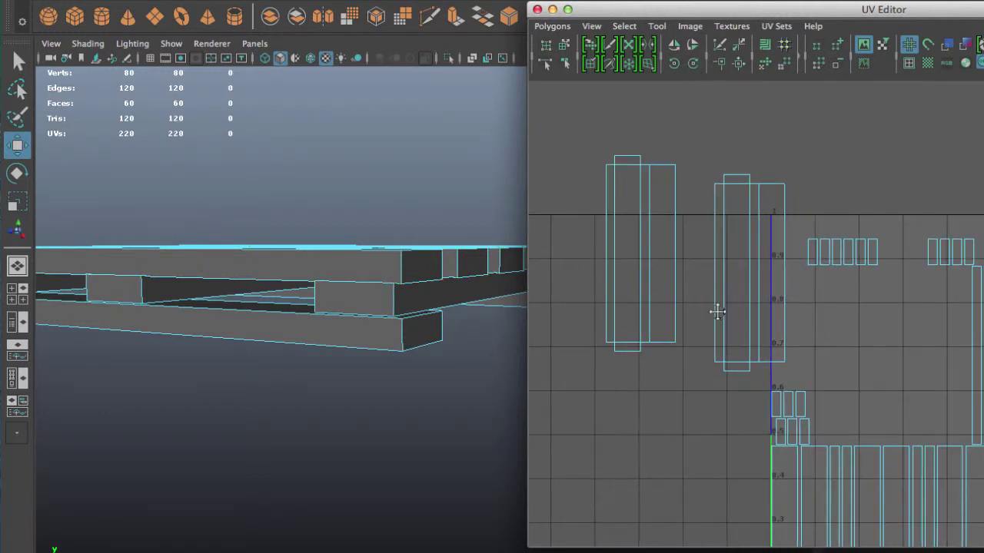
pyautogui.keyDown('alt'); pyautogui.moveTo(715, 310); pyautogui.dragTo(637, 294, button='middle'); pyautogui.keyUp('alt')
pyautogui.scroll(1, 678, 306)
pyautogui.scroll(-1, 861, 312)
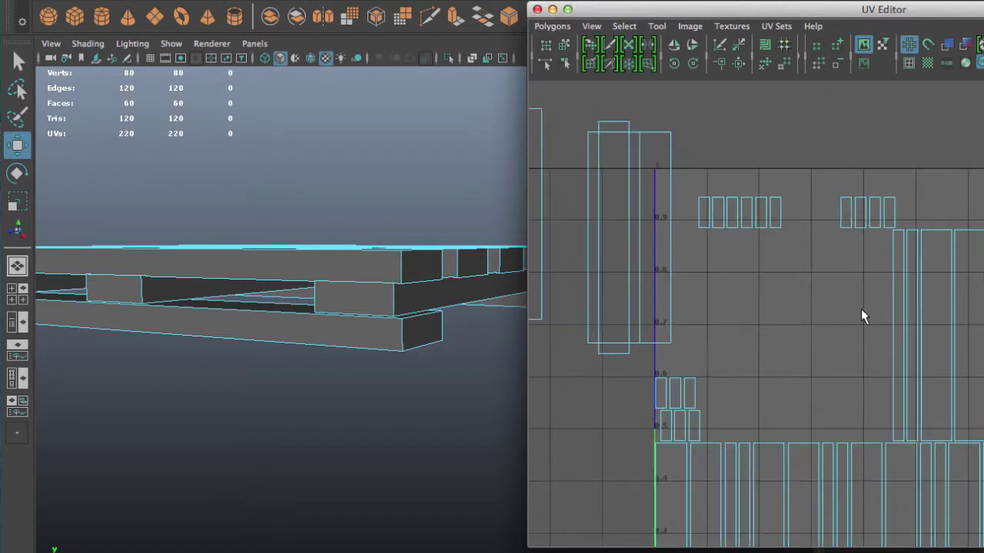
pyautogui.click(916, 305)
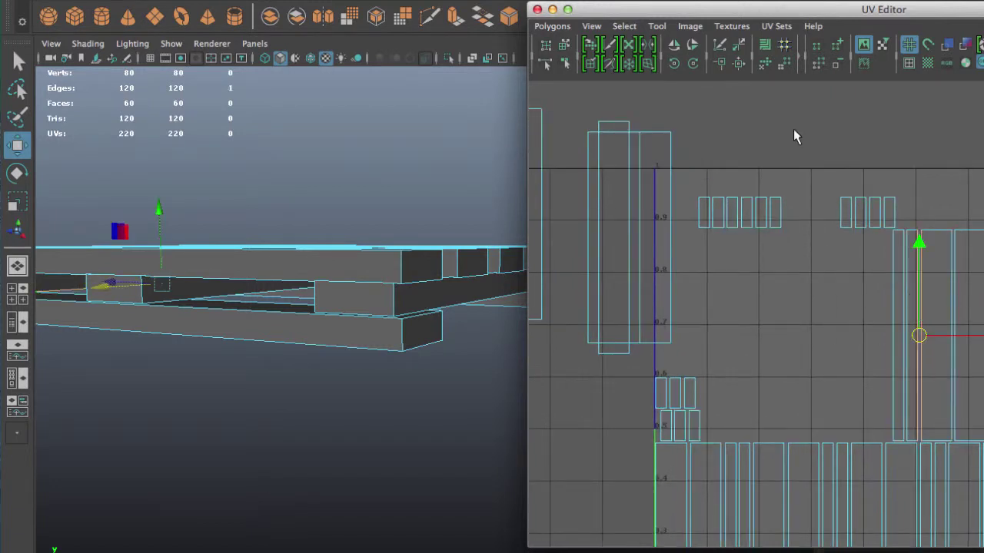
pyautogui.click(741, 66)
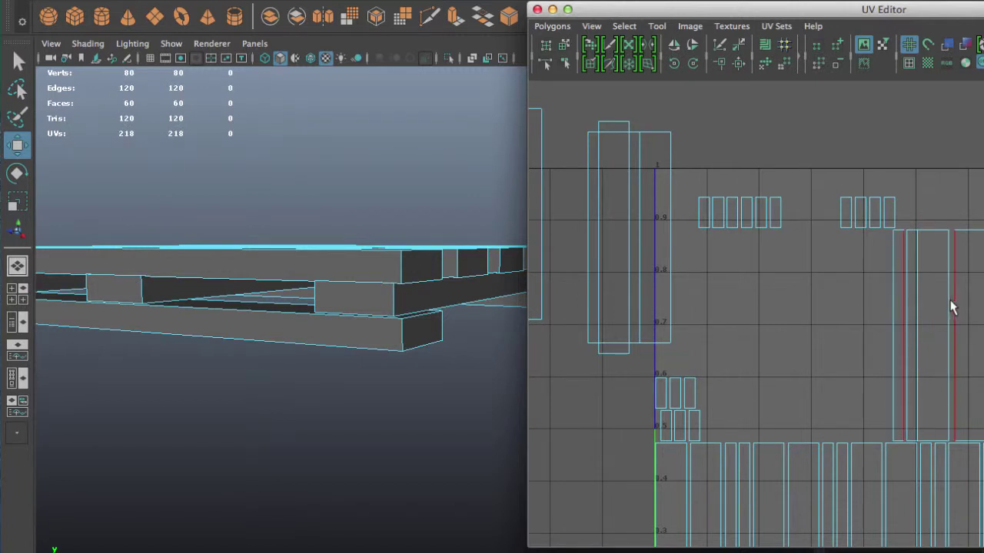
pyautogui.click(953, 304)
pyautogui.click(738, 66)
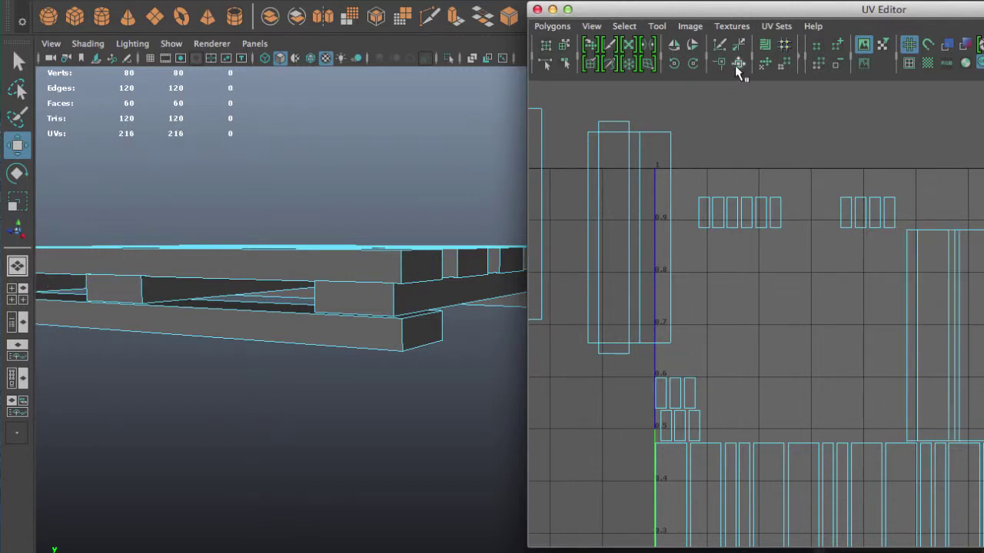
# Sew a small top-row shell onto the tall shell, plus the next seam edge.
pyautogui.click(907, 213)
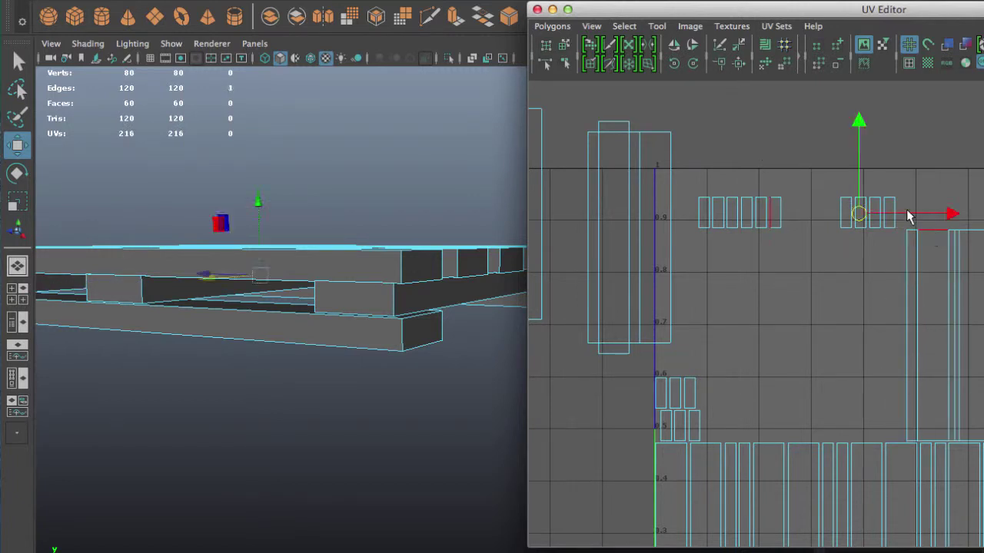
pyautogui.click(737, 66)
pyautogui.click(928, 436)
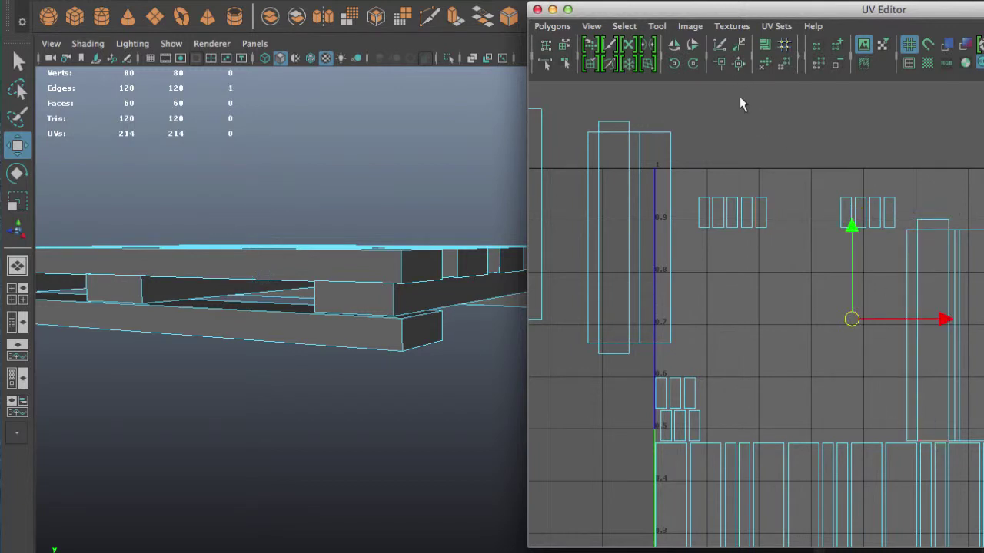
pyautogui.click(738, 66)
# Select the newly joined strip shell and move it left beside the others.
pyautogui.moveTo(908, 335); pyautogui.dragTo(901, 380, button='right')
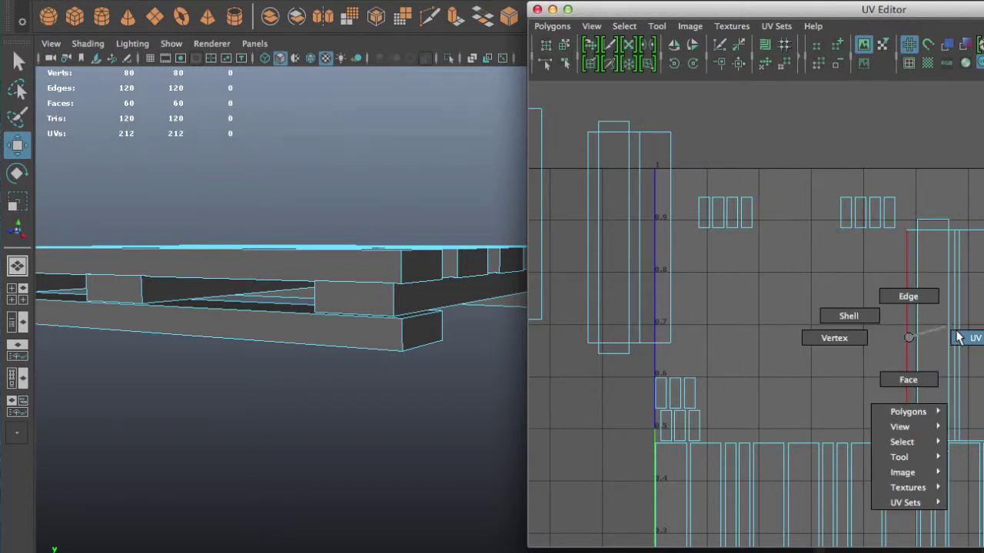
pyautogui.click(920, 450)
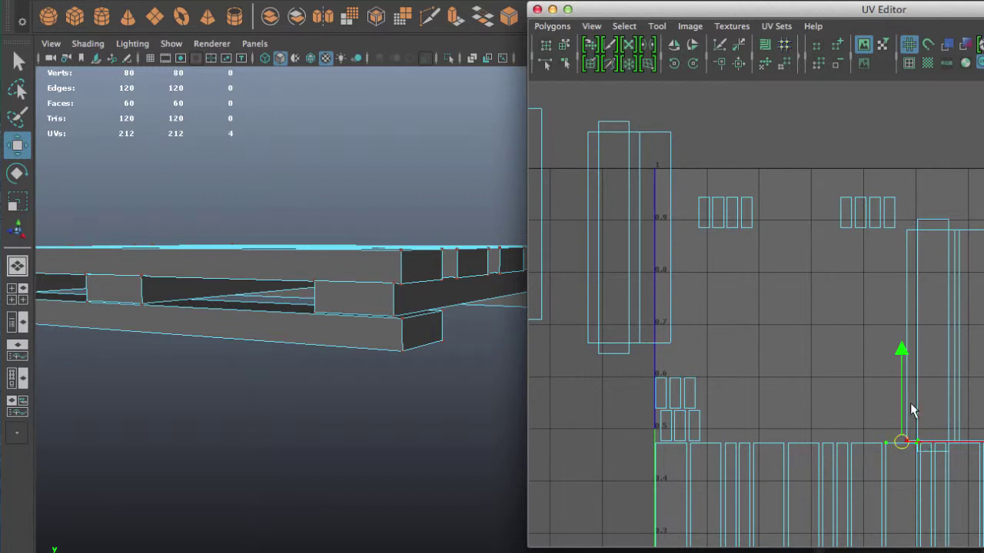
pyautogui.moveTo(911, 255); pyautogui.dragTo(964, 371, button='right')
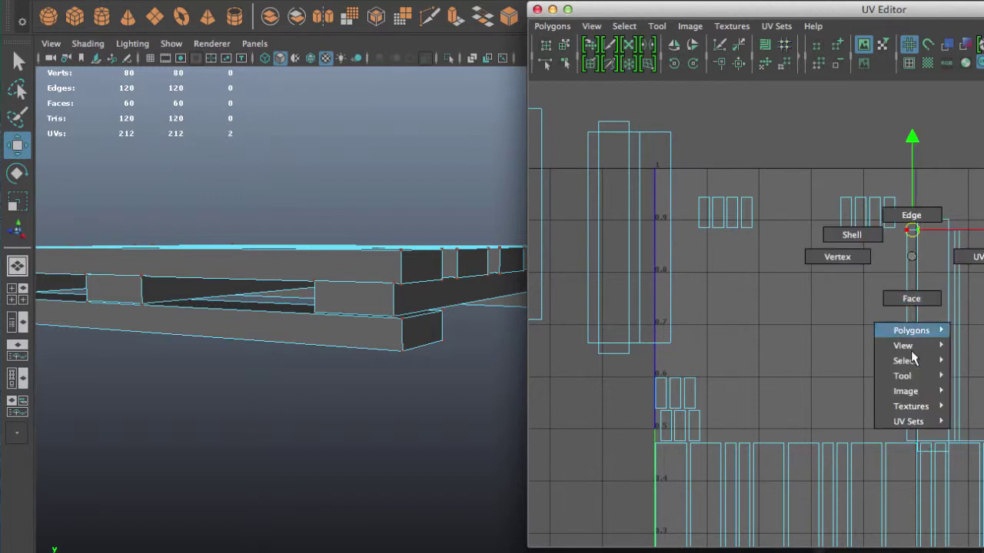
pyautogui.moveTo(932, 329); pyautogui.dragTo(774, 286)
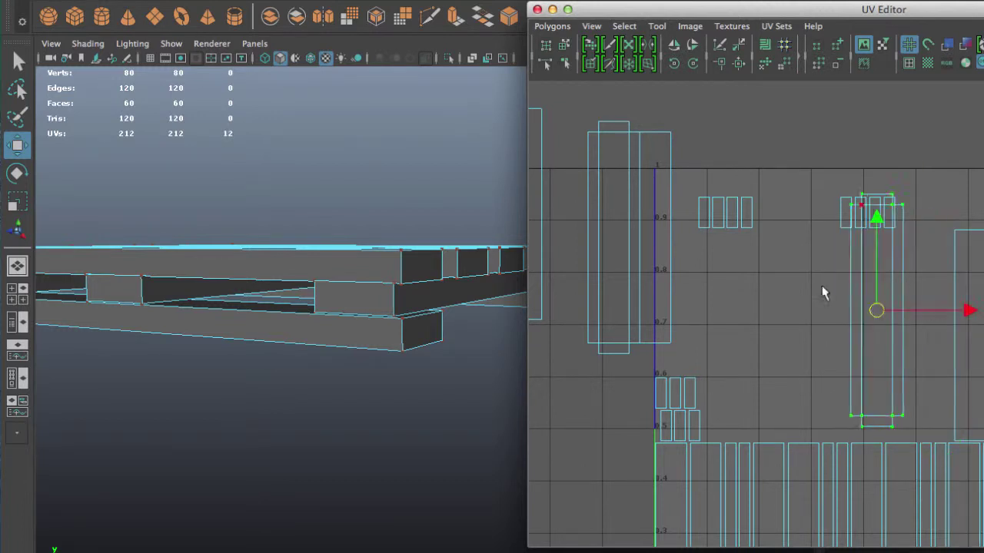
pyautogui.scroll(-1, 764, 264)
pyautogui.scroll(-1, 757, 244)
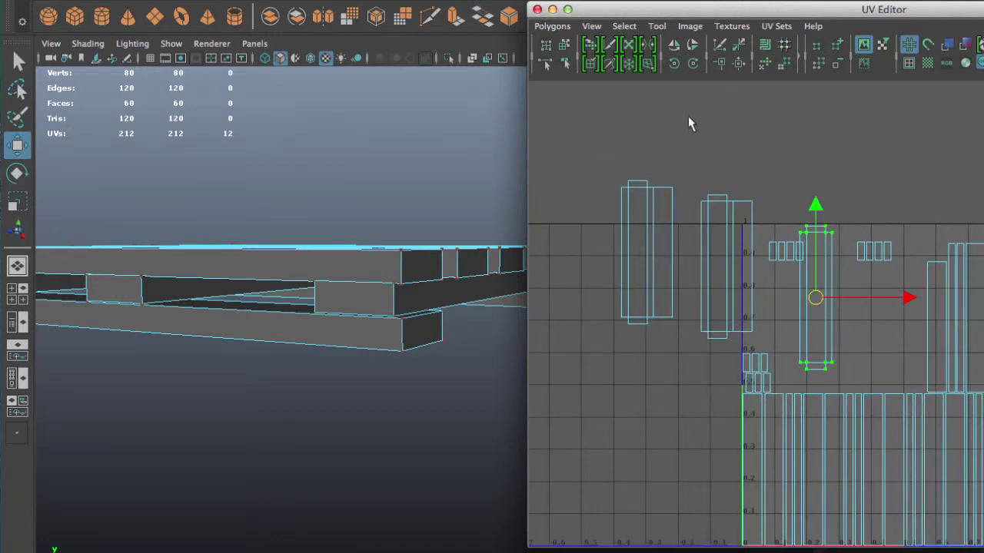
pyautogui.hotkey('ctrl', 'F11')
# Sew the shared edge of one more plank pair (UVs 212 to 210) and widen the view.
pyautogui.scroll(-2, 705, 138)
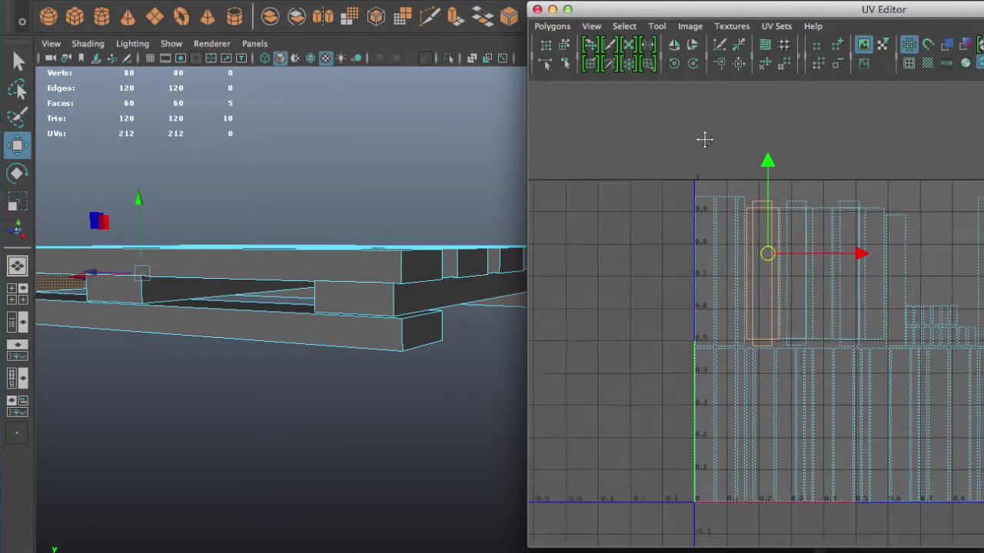
pyautogui.scroll(-2, 705, 138)
pyautogui.keyDown('alt'); pyautogui.moveTo(750, 241); pyautogui.dragTo(749, 262, button='middle'); pyautogui.keyUp('alt')
pyautogui.scroll(2, 726, 258)
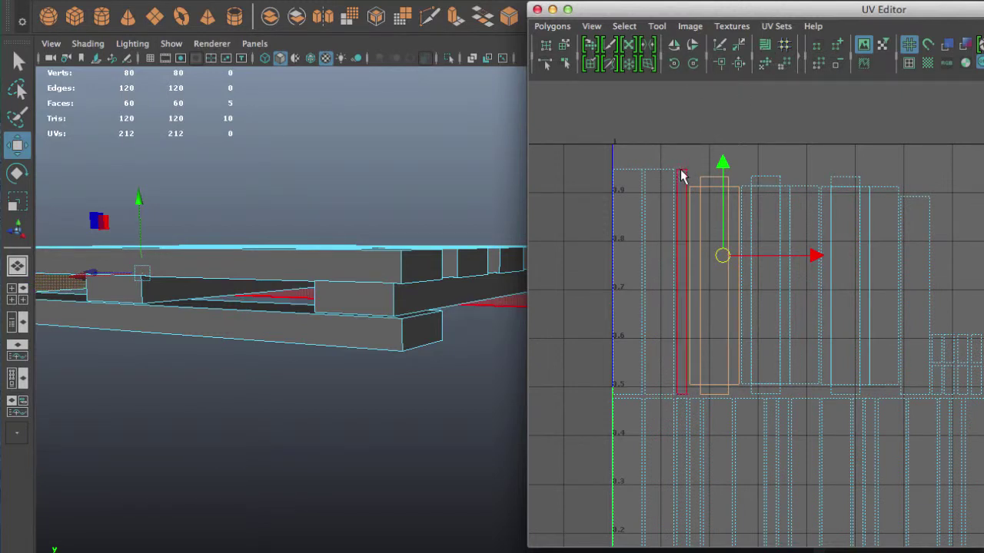
pyautogui.scroll(2, 612, 196)
pyautogui.moveTo(610, 193); pyautogui.dragTo(611, 161, button='right')
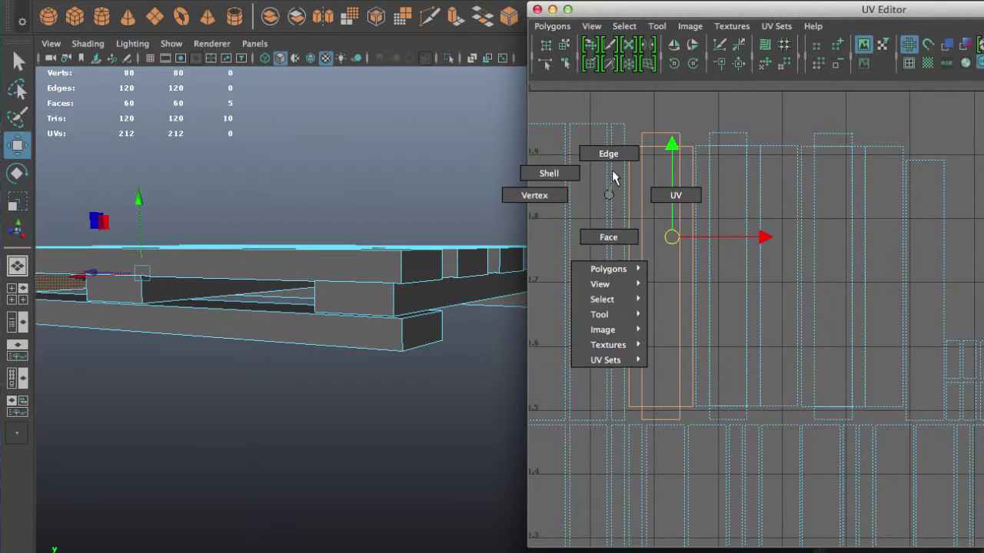
pyautogui.click(610, 170)
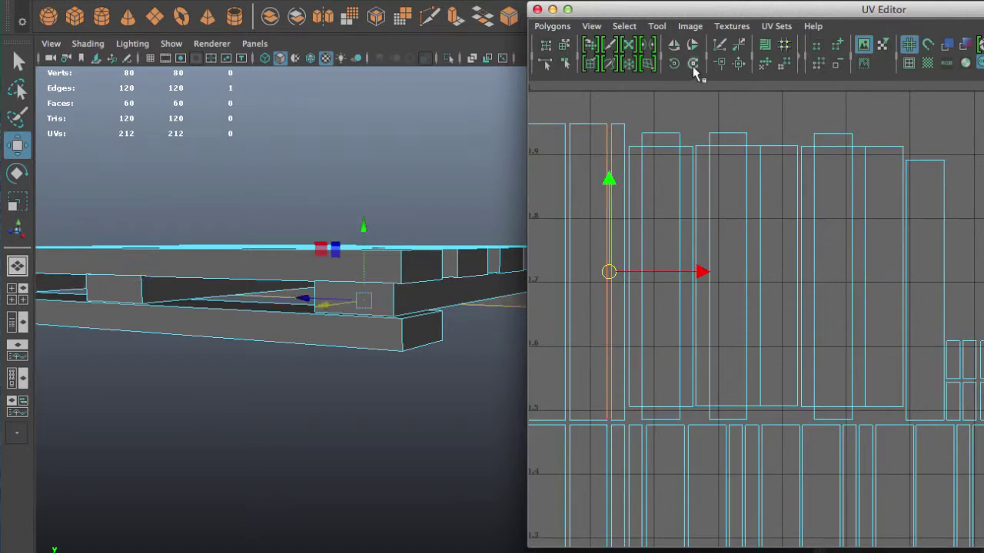
pyautogui.click(739, 66)
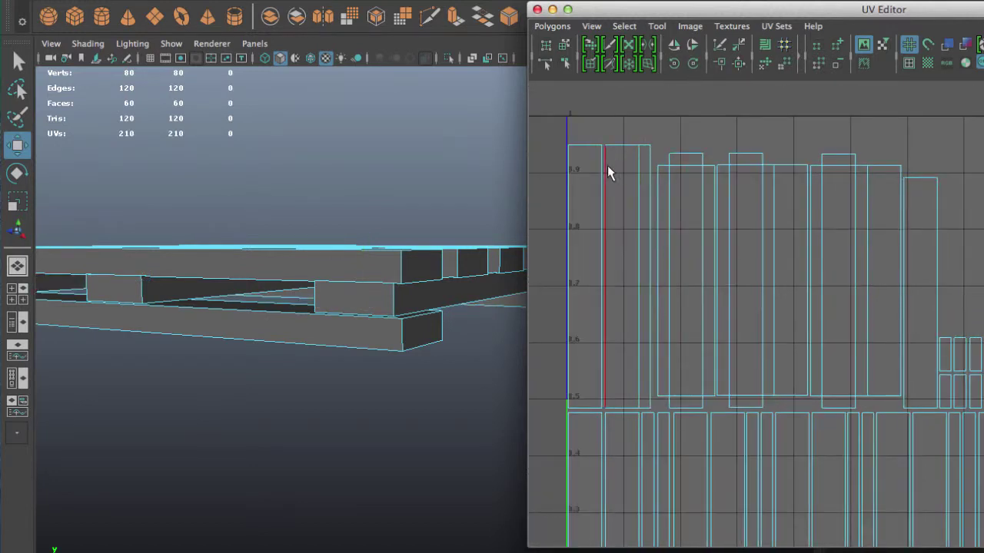
pyautogui.click(606, 166)
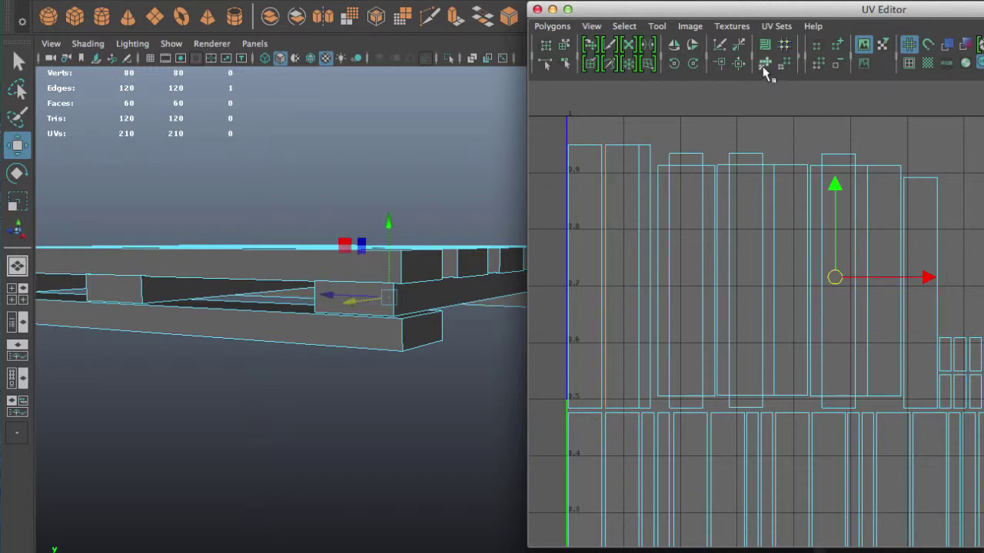
pyautogui.moveTo(757, 9); pyautogui.dragTo(433, 16)
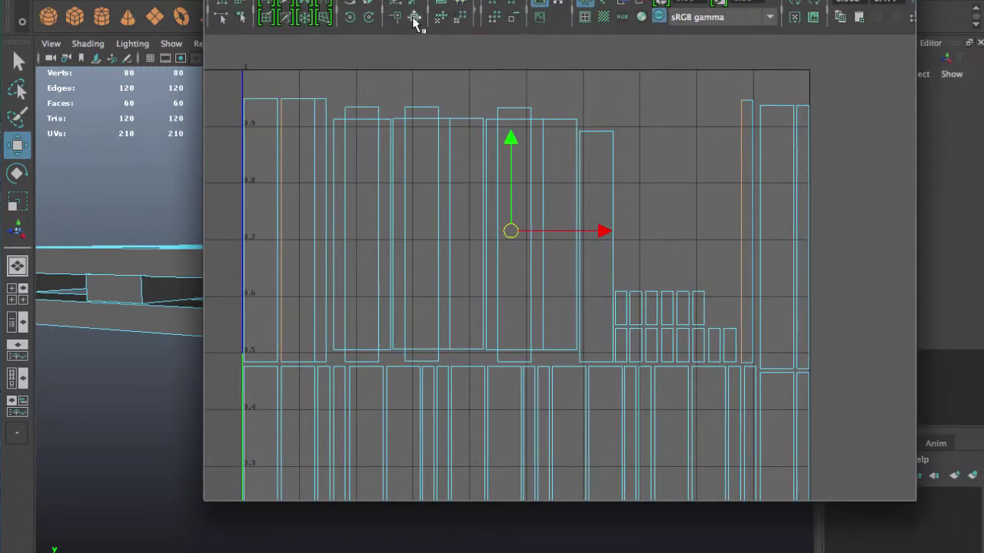
# Move and sew the thin shell and two more shells onto their neighbours.
pyautogui.click(414, 17)
pyautogui.click(293, 97)
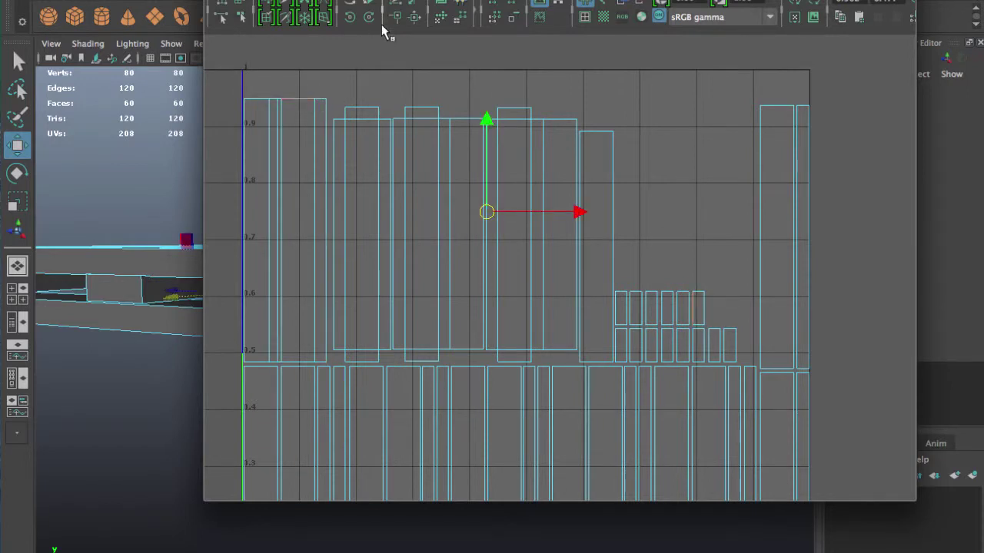
pyautogui.click(411, 17)
pyautogui.click(306, 360)
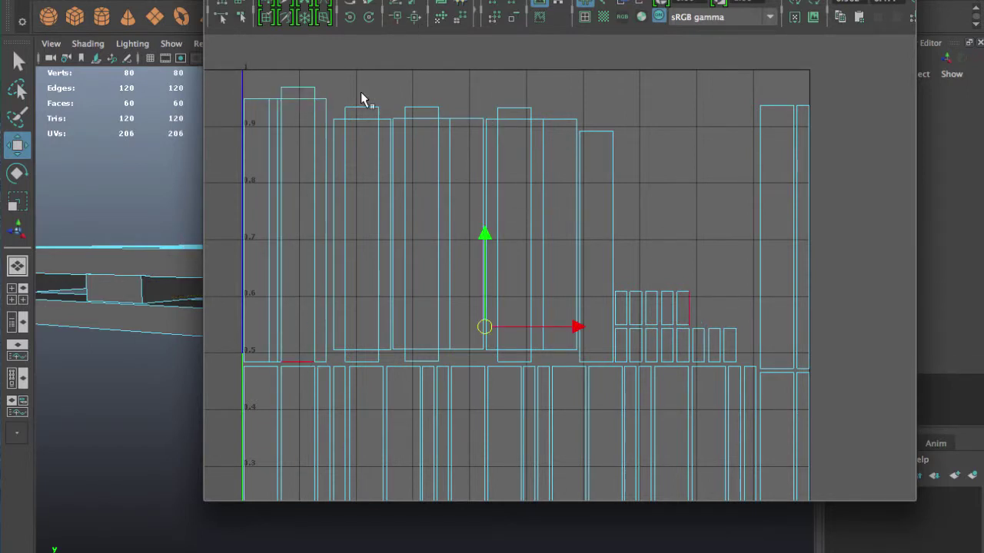
pyautogui.click(411, 18)
# Re-run Layout, then move and sew two more edges' shells.
pyautogui.click(445, 6)
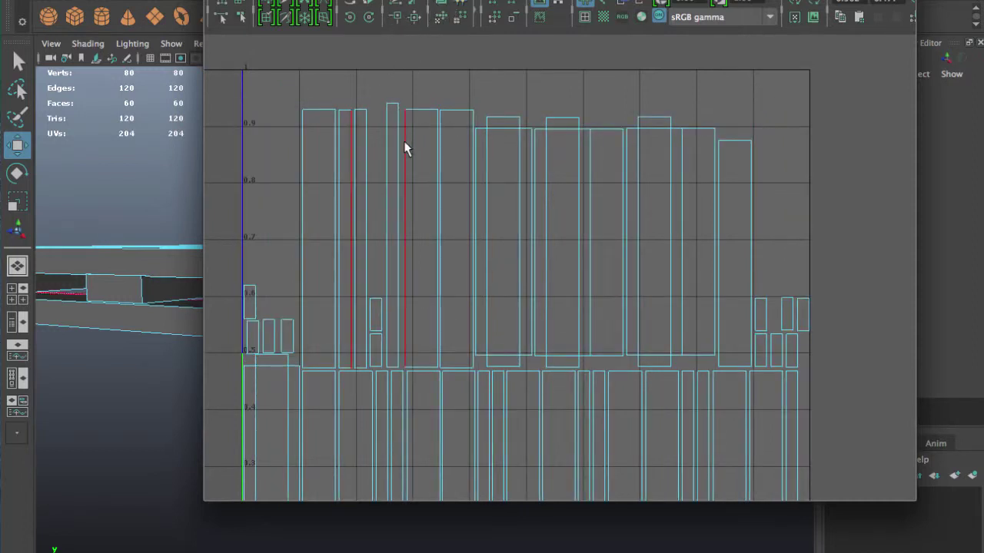
pyautogui.scroll(-2, 446, 147)
pyautogui.press('w')
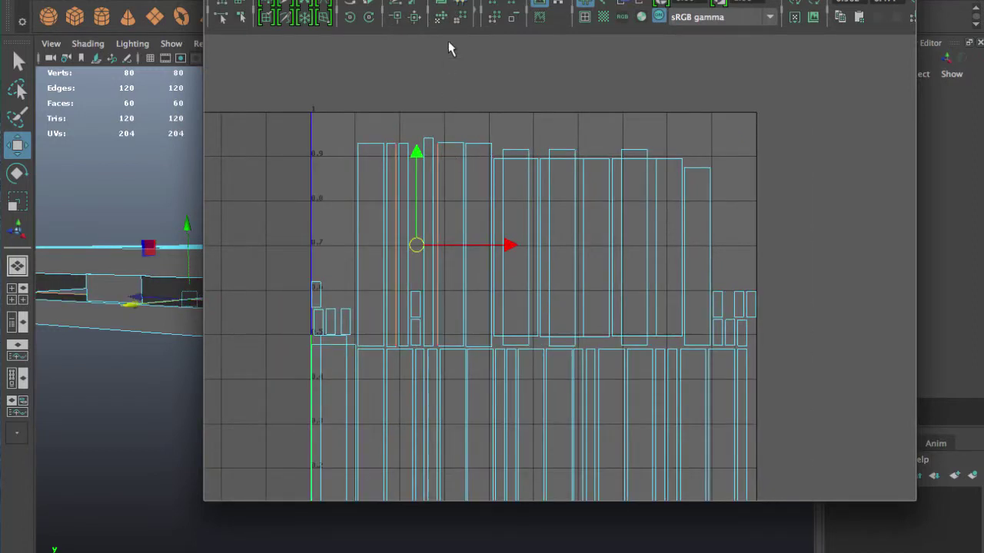
pyautogui.click(415, 18)
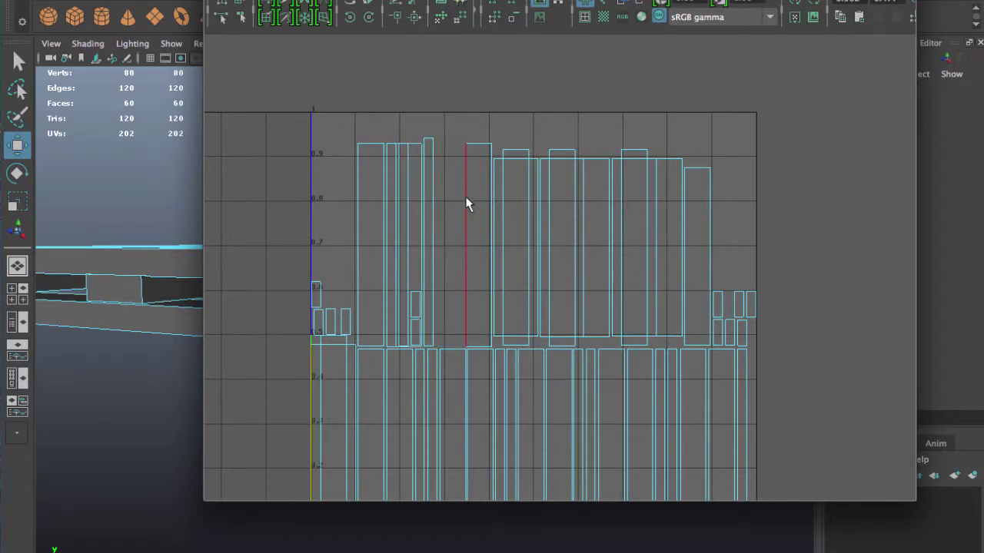
pyautogui.click(467, 203)
pyautogui.click(414, 17)
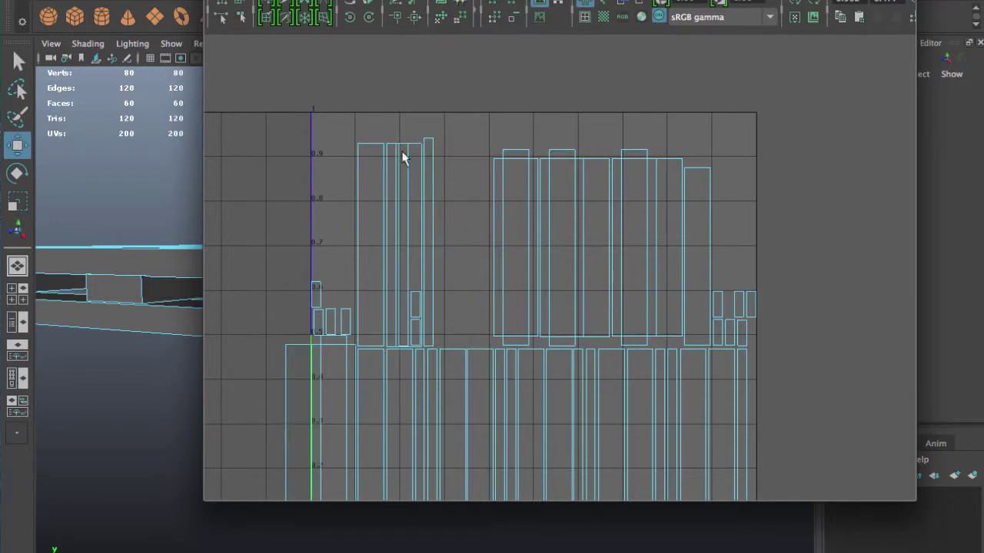
# Sew adjacent strips together along two shared edges.
pyautogui.click(386, 158)
pyautogui.press('w')
pyautogui.click(416, 18)
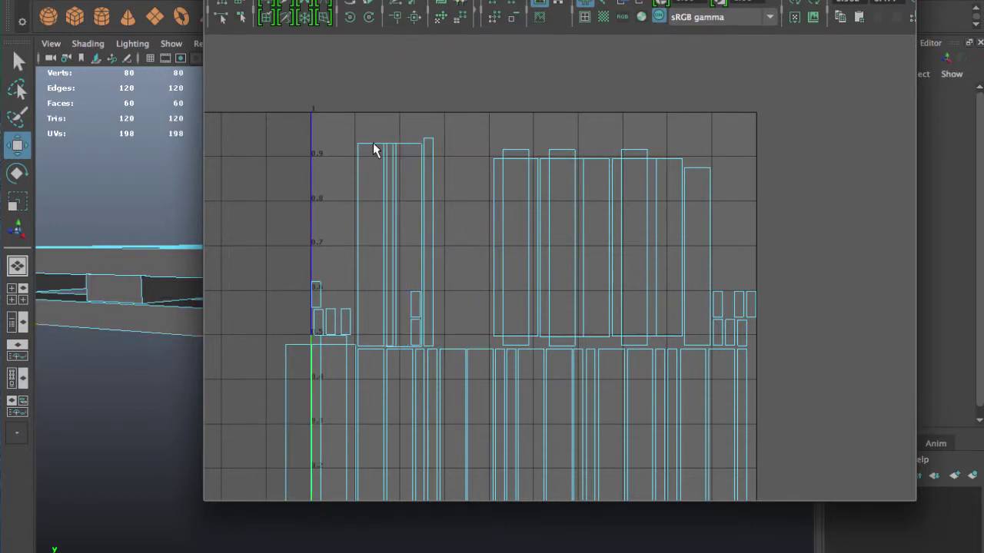
pyautogui.click(380, 166)
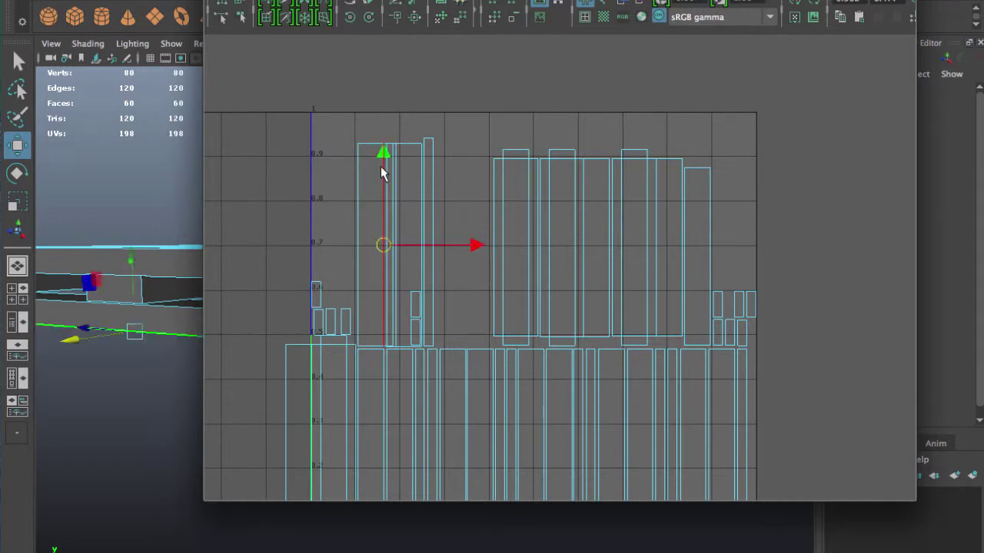
pyautogui.click(414, 17)
pyautogui.keyDown('alt'); pyautogui.moveTo(353, 190); pyautogui.dragTo(374, 129, button='middle'); pyautogui.keyUp('alt')
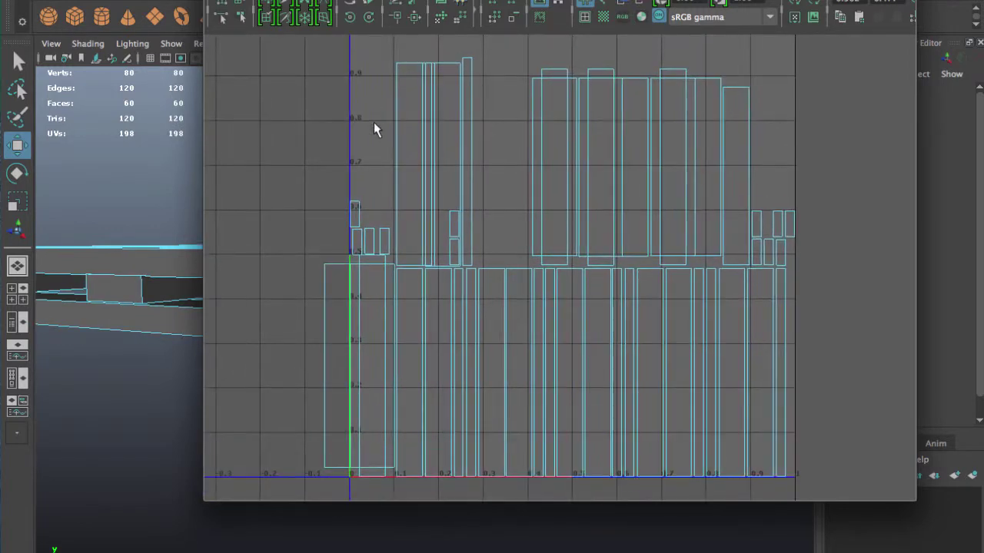
# Re-pack the UV shells into the 0–1 square and reframe the layout.
pyautogui.click(439, 16)
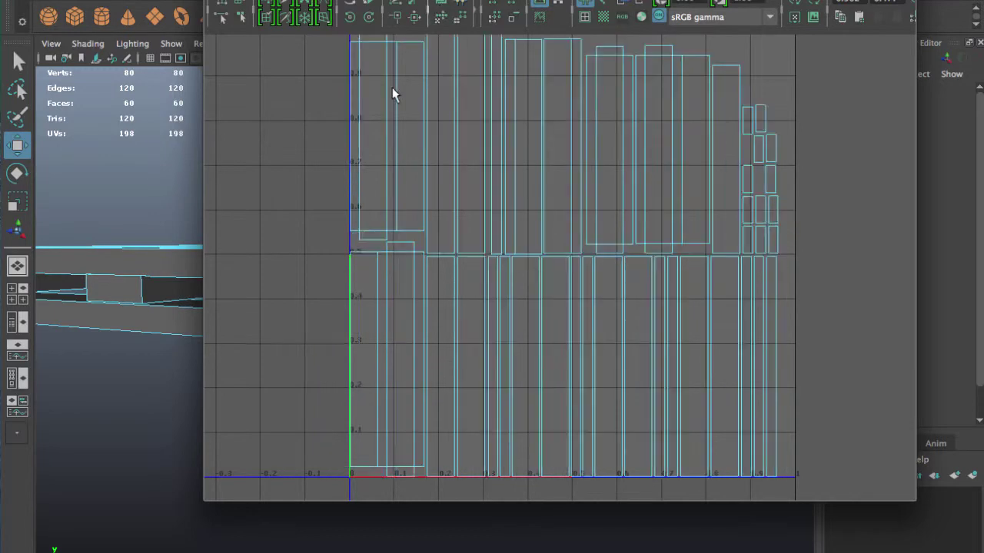
pyautogui.scroll(-1, 392, 92)
pyautogui.keyDown('ctrl'); pyautogui.rightClick(358, 173); pyautogui.keyUp('ctrl')
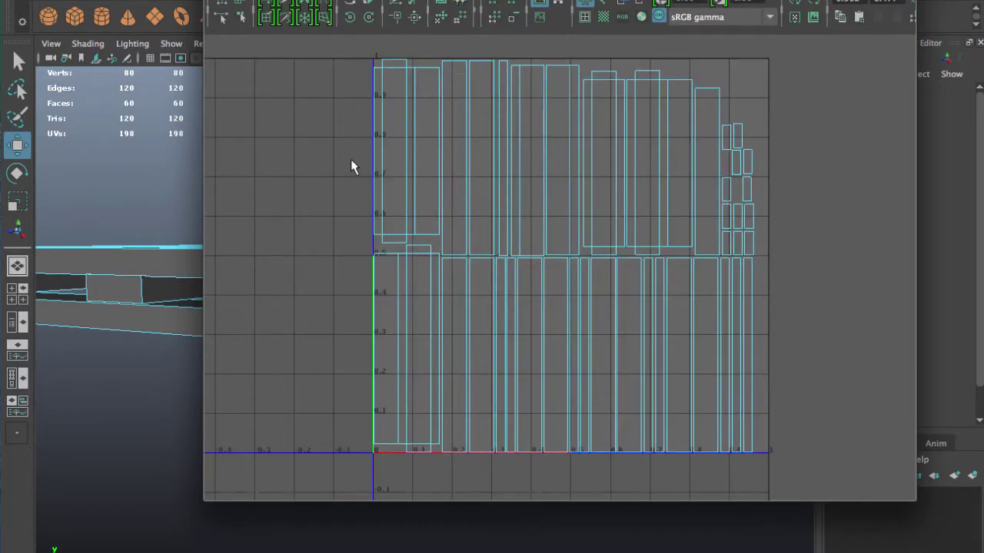
pyautogui.scroll(1, 350, 167)
pyautogui.keyDown('alt'); pyautogui.moveTo(345, 136); pyautogui.dragTo(396, 304, button='middle'); pyautogui.keyUp('alt')
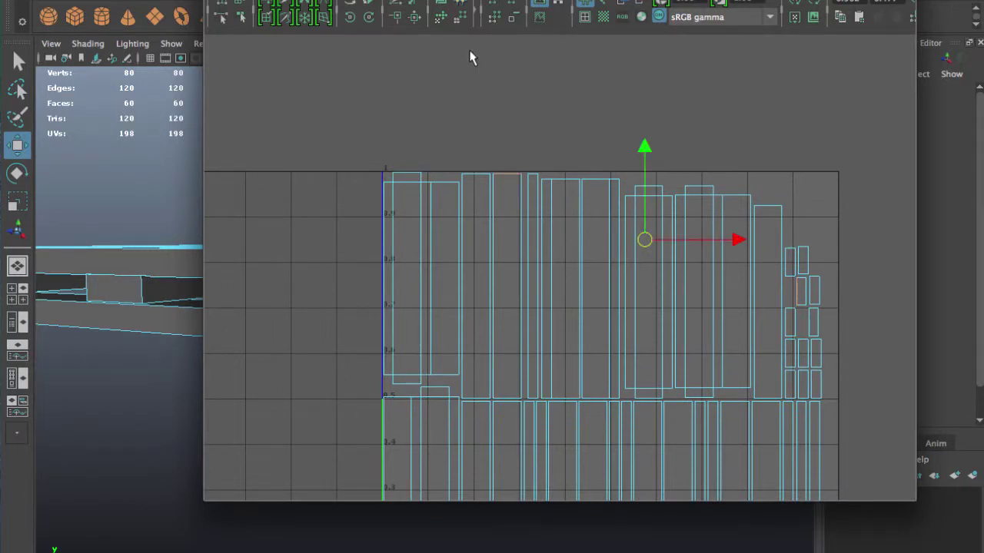
# Move and sew three more shells upward onto their neighbours, undoing the last sew.
pyautogui.click(414, 17)
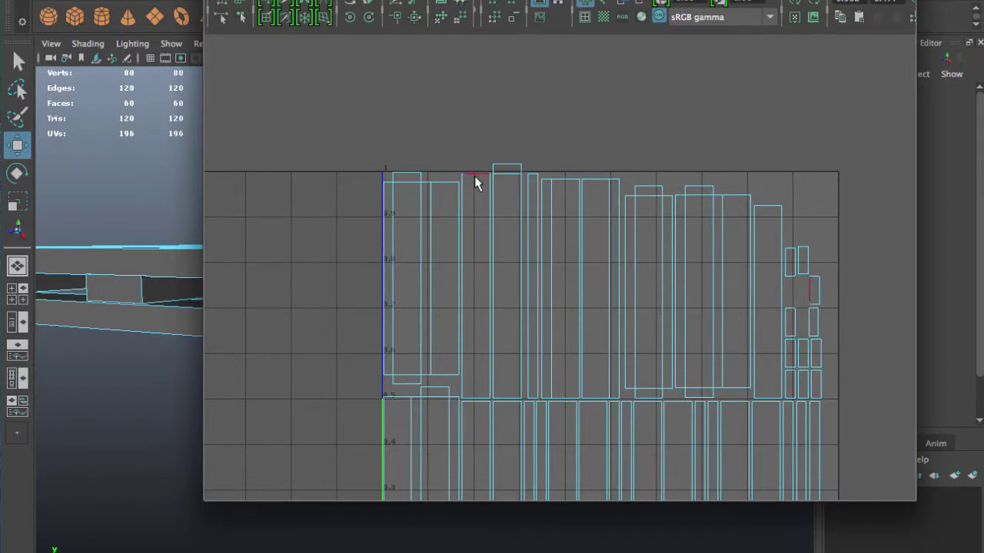
pyautogui.click(474, 176)
pyautogui.click(415, 18)
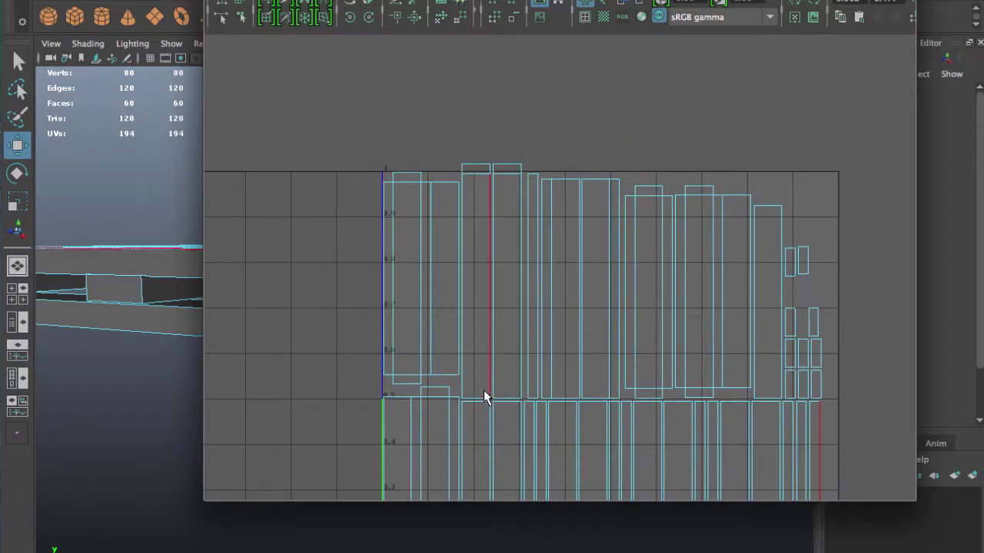
pyautogui.click(479, 397)
pyautogui.click(414, 18)
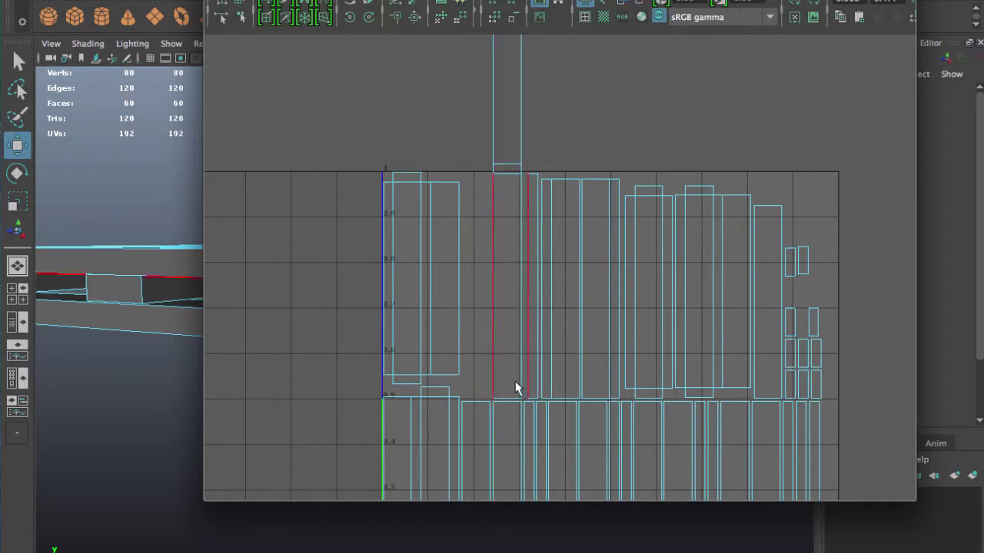
pyautogui.click(515, 402)
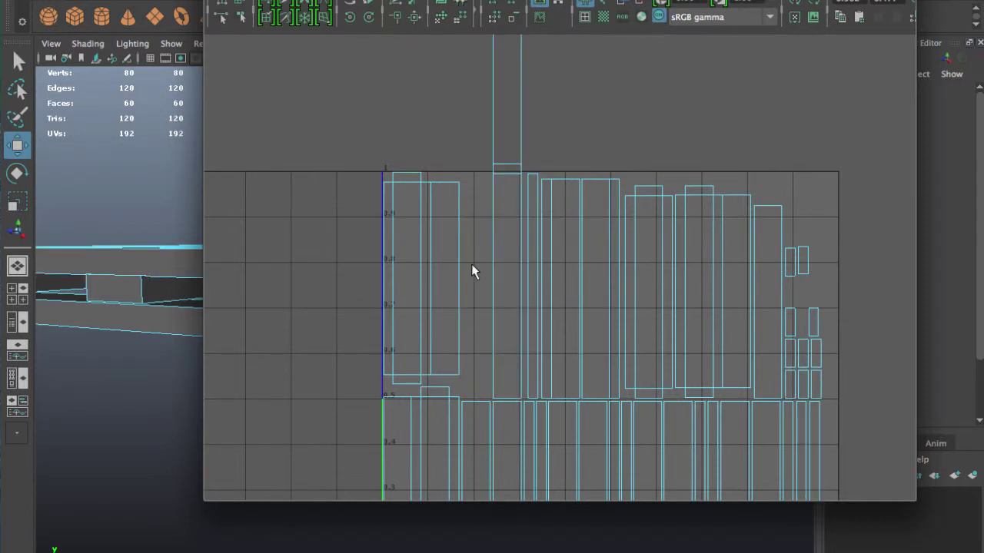
pyautogui.hotkey('ctrl', 'z')
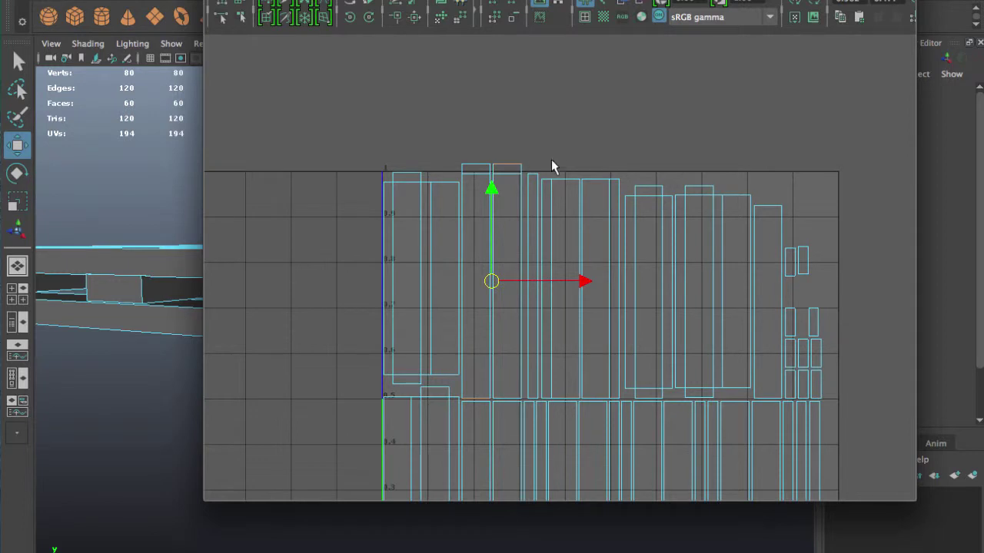
# Sew two neighbouring shells along their top edges, bringing UVs toward 190.
pyautogui.scroll(1, 530, 161)
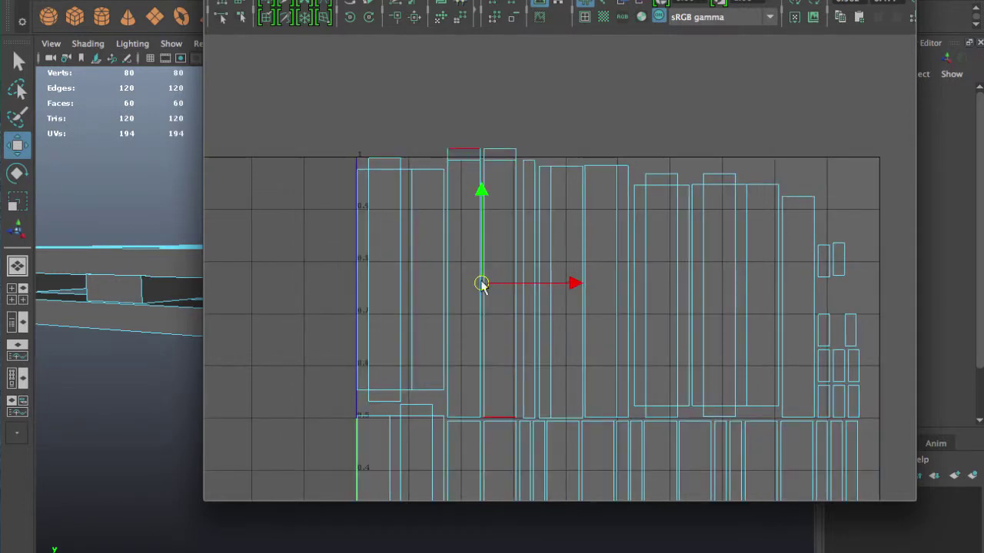
pyautogui.click(567, 167)
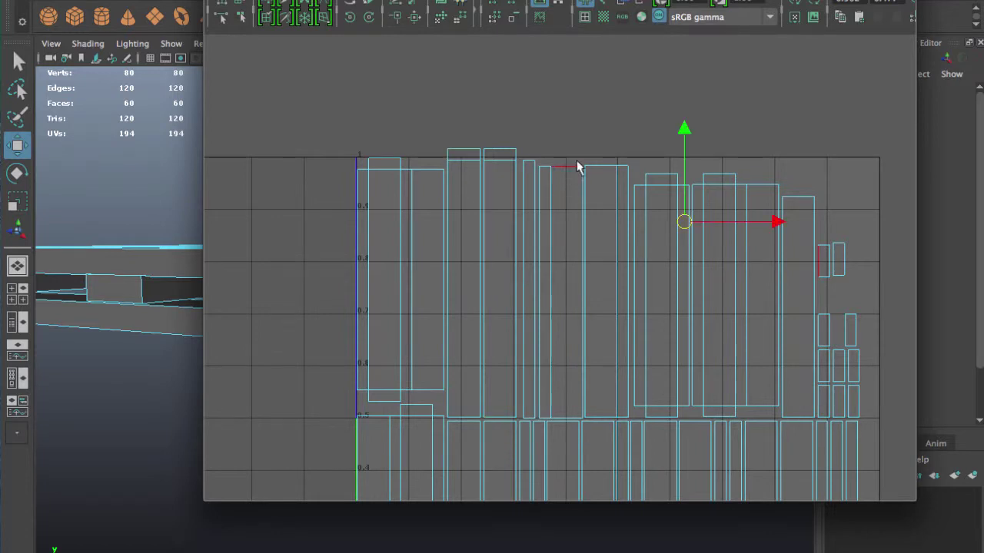
pyautogui.click(416, 17)
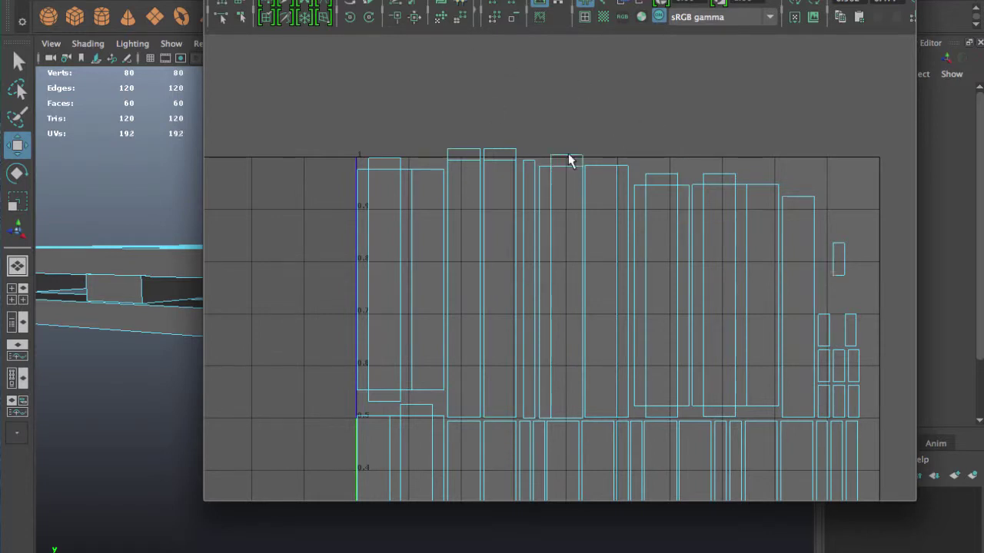
pyautogui.click(600, 165)
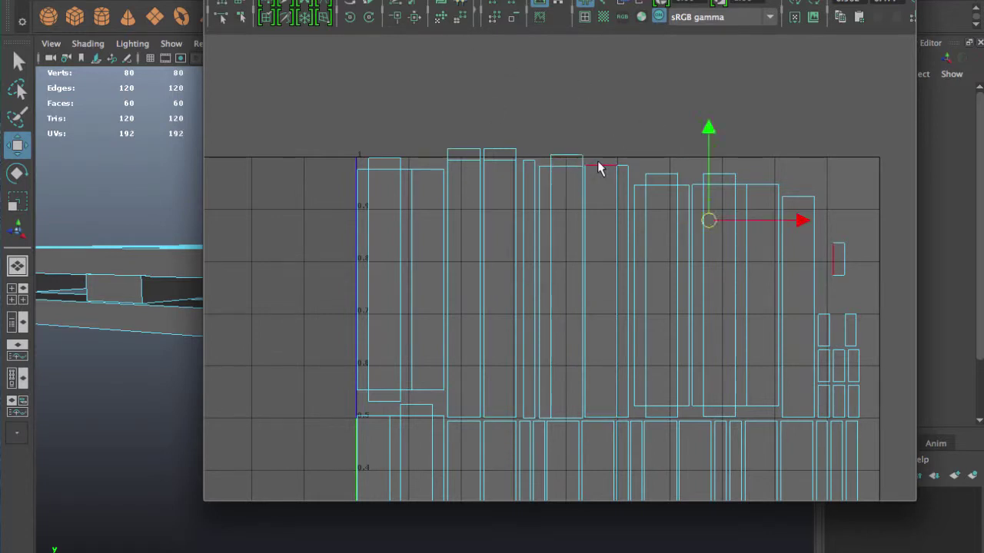
pyautogui.click(419, 19)
pyautogui.click(703, 195)
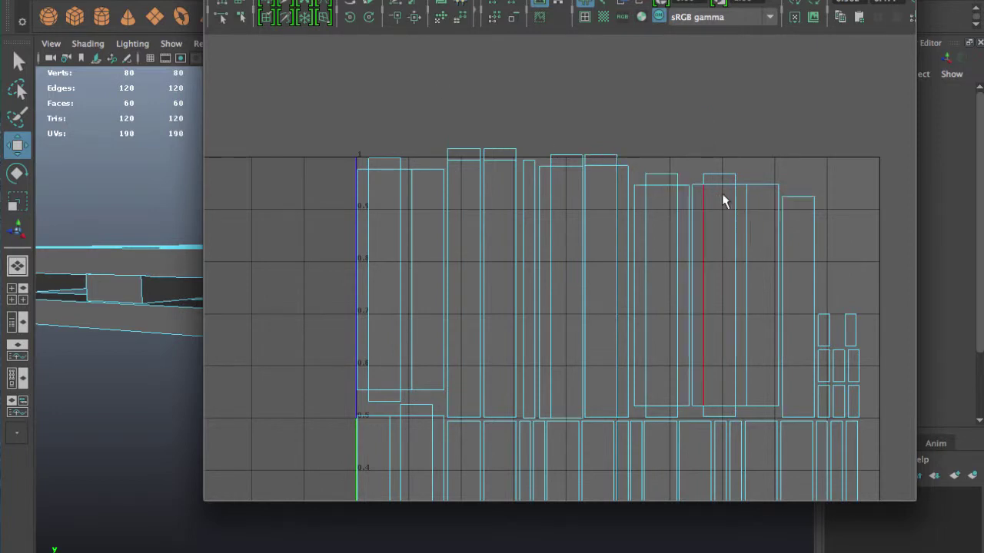
# Re-pack the shells, then move and sew the tall shell onto its neighbour.
pyautogui.click(442, 17)
pyautogui.scroll(-2, 461, 154)
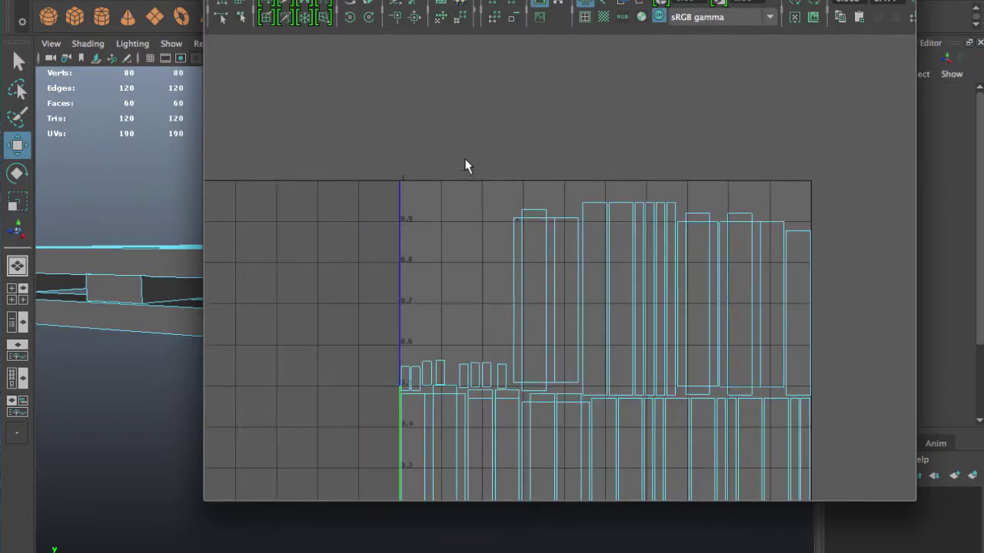
pyautogui.click(509, 218)
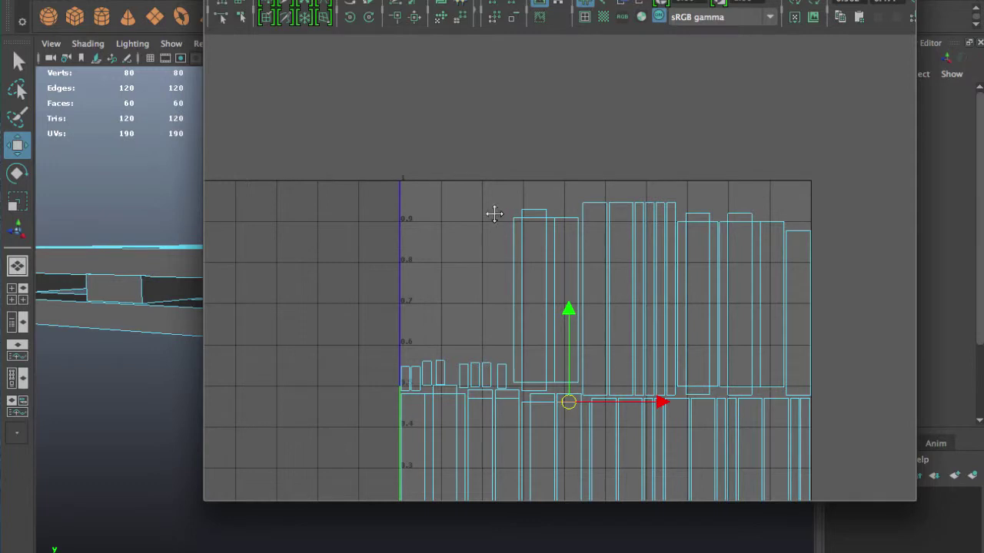
pyautogui.scroll(-3, 423, 114)
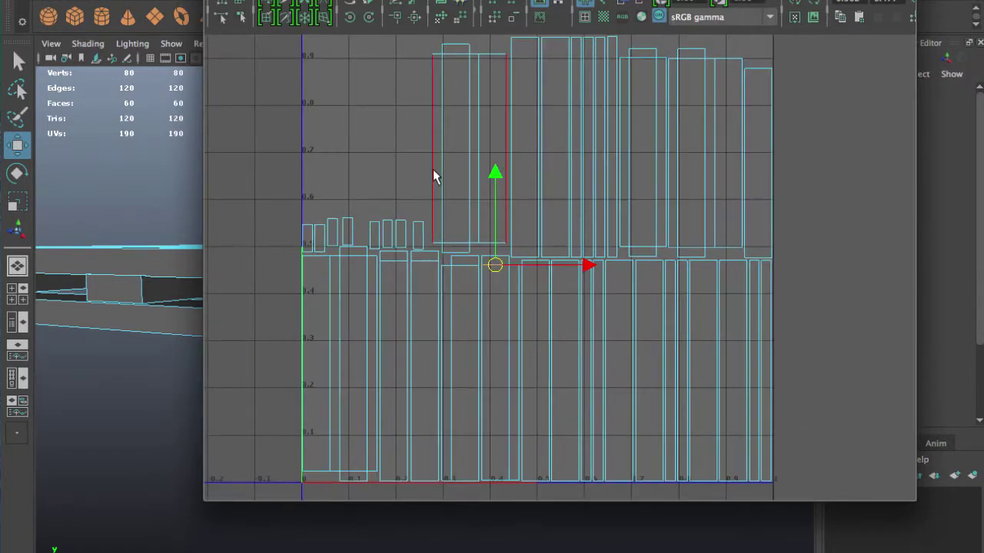
pyautogui.click(542, 145)
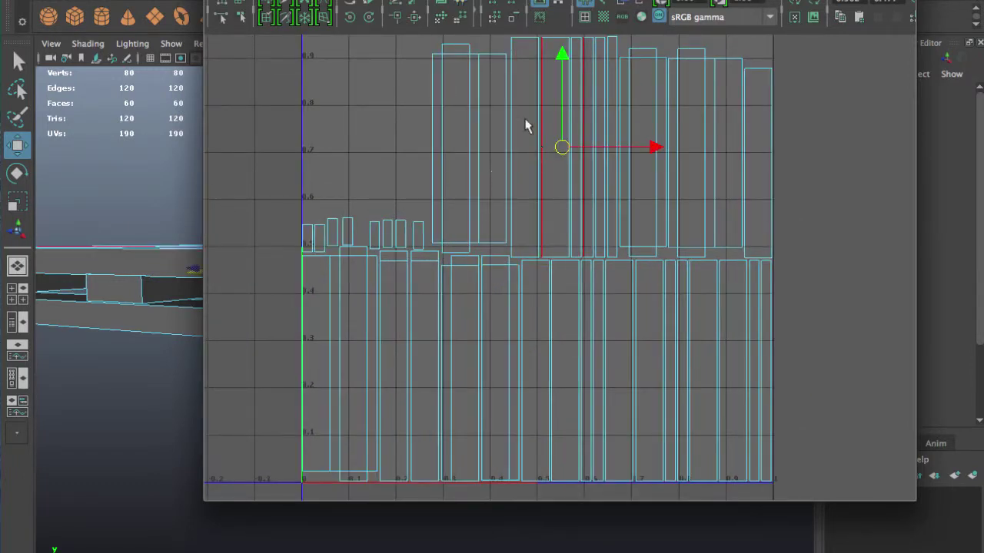
pyautogui.click(413, 21)
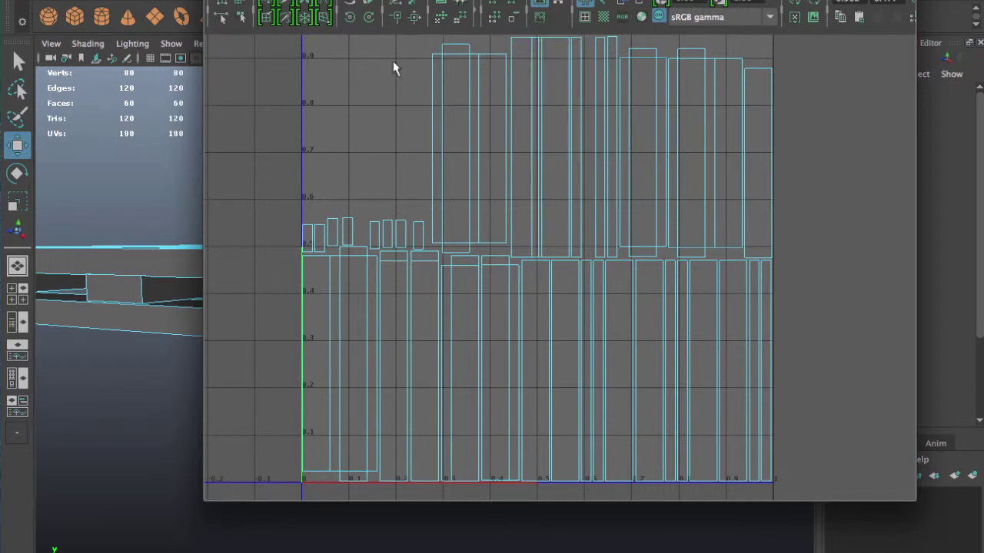
# Sew the right-hand plank shells onto their neighbours along matching border edges.
pyautogui.click(536, 139)
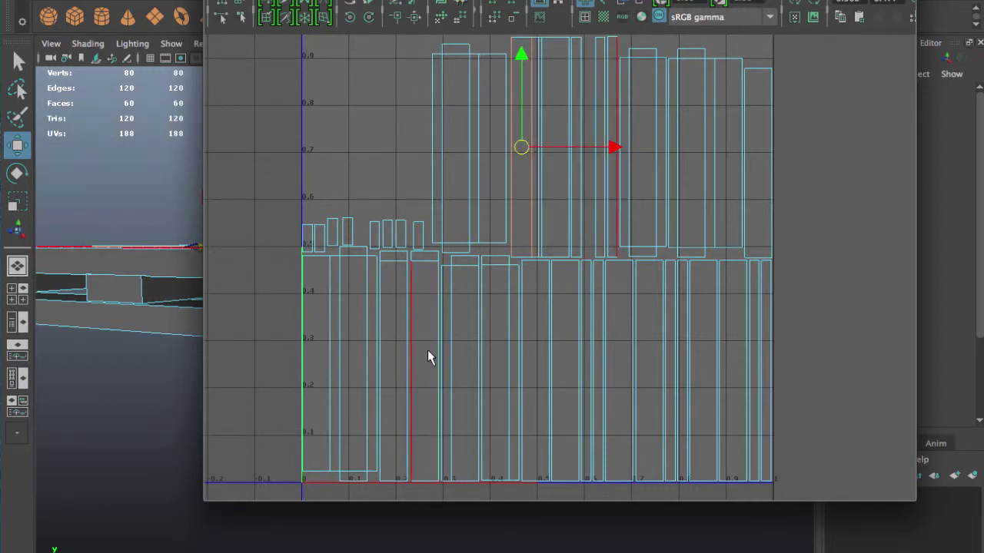
pyautogui.click(744, 352)
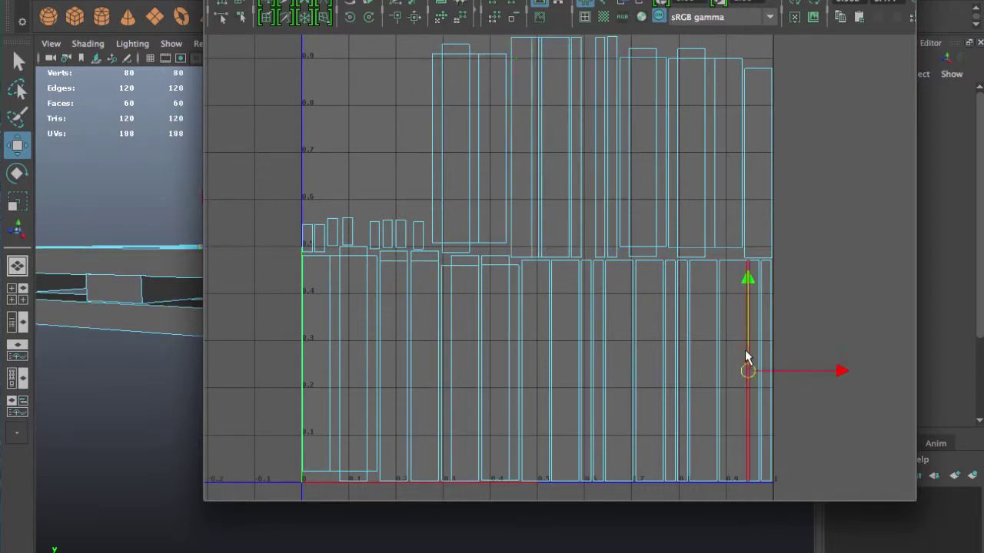
pyautogui.click(413, 20)
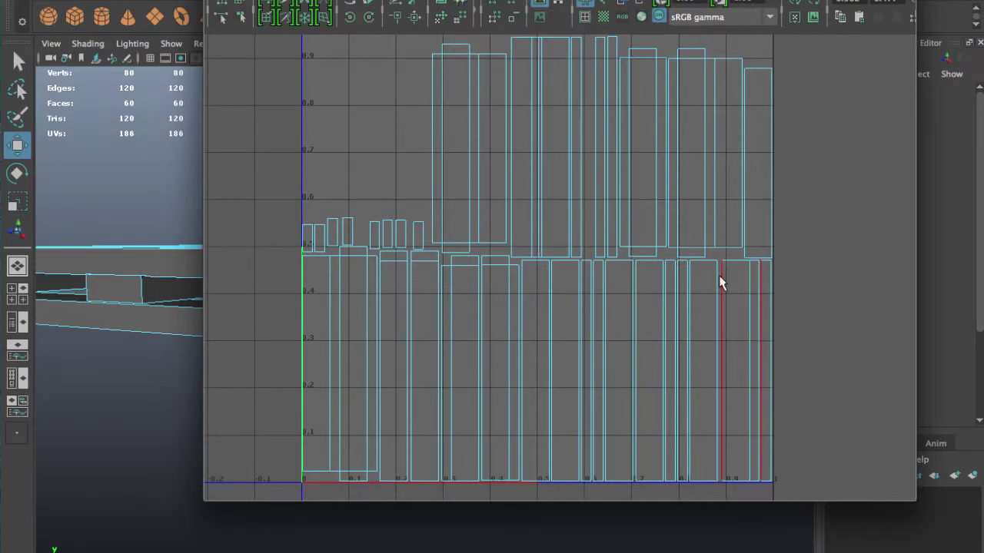
pyautogui.click(417, 20)
pyautogui.click(758, 330)
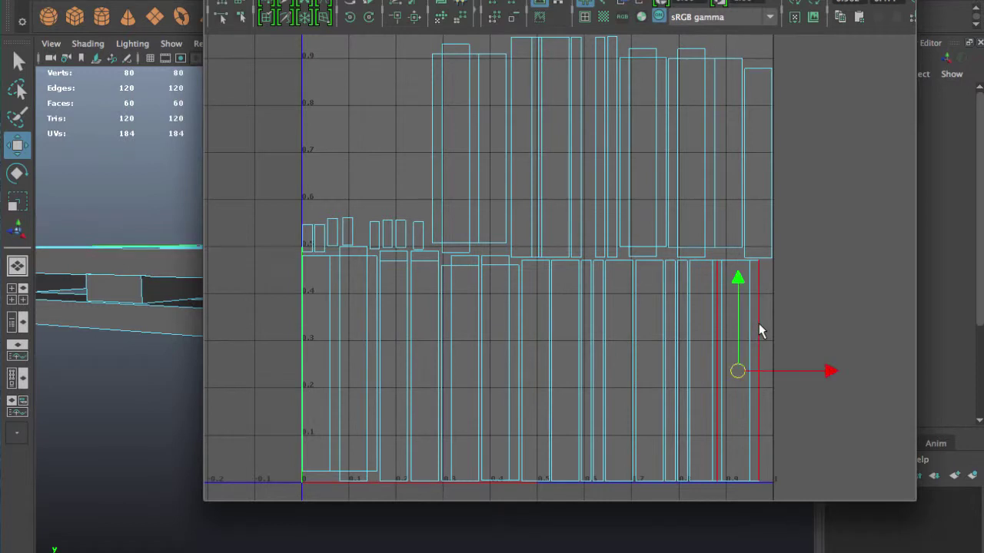
pyautogui.click(418, 20)
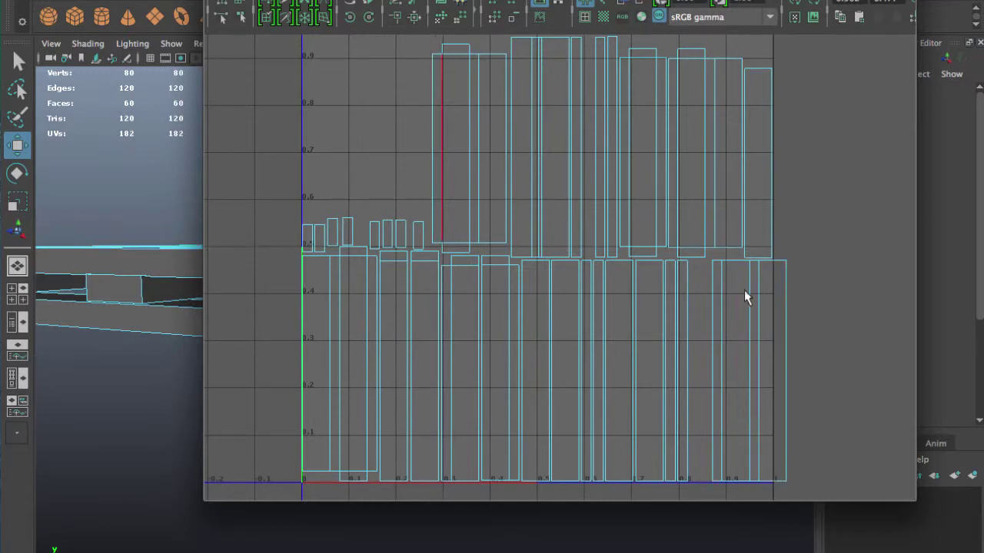
# Sew two more plank border edges, then re-lay out all shells (178 UVs).
pyautogui.click(736, 263)
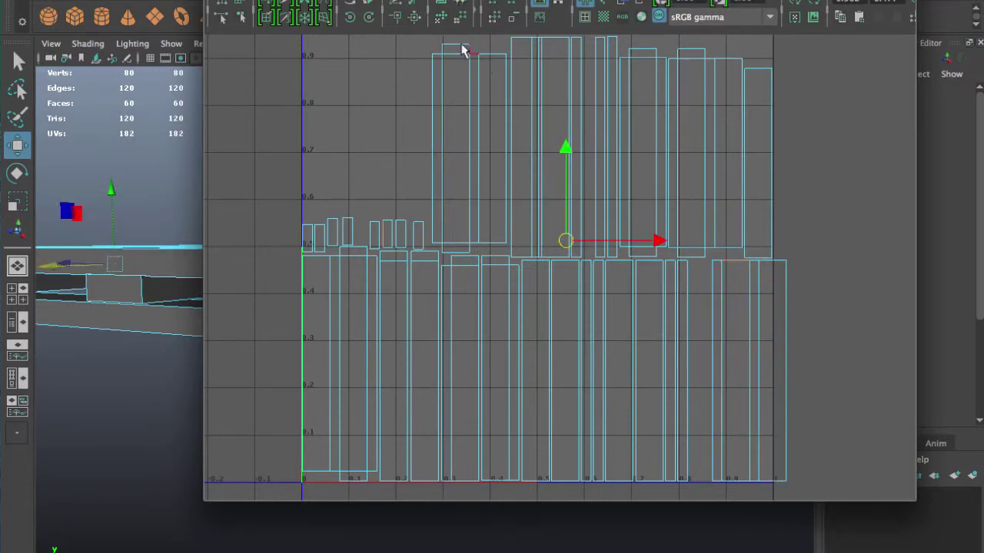
pyautogui.click(414, 19)
pyautogui.keyDown('shift'); pyautogui.click(736, 483); pyautogui.keyUp('shift')
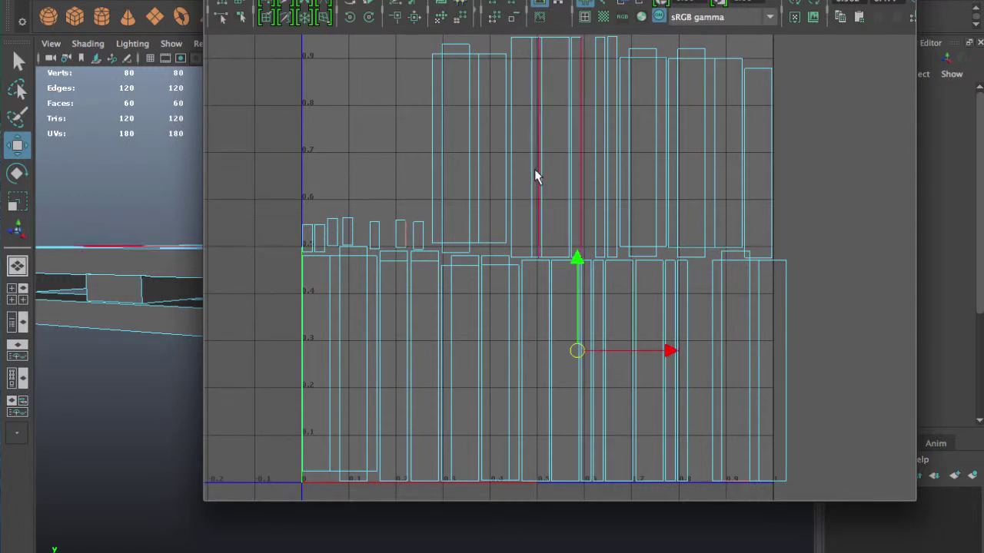
pyautogui.click(417, 20)
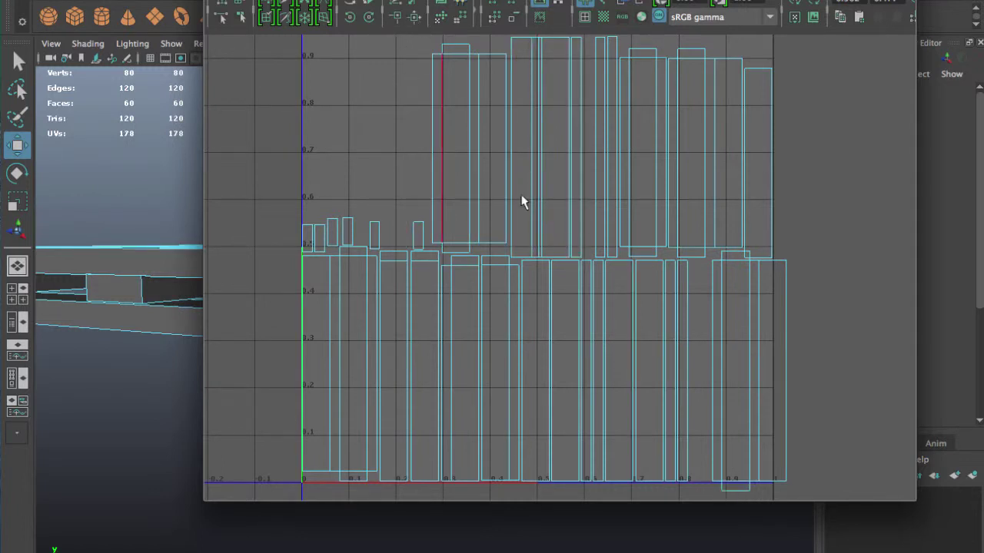
pyautogui.click(443, 11)
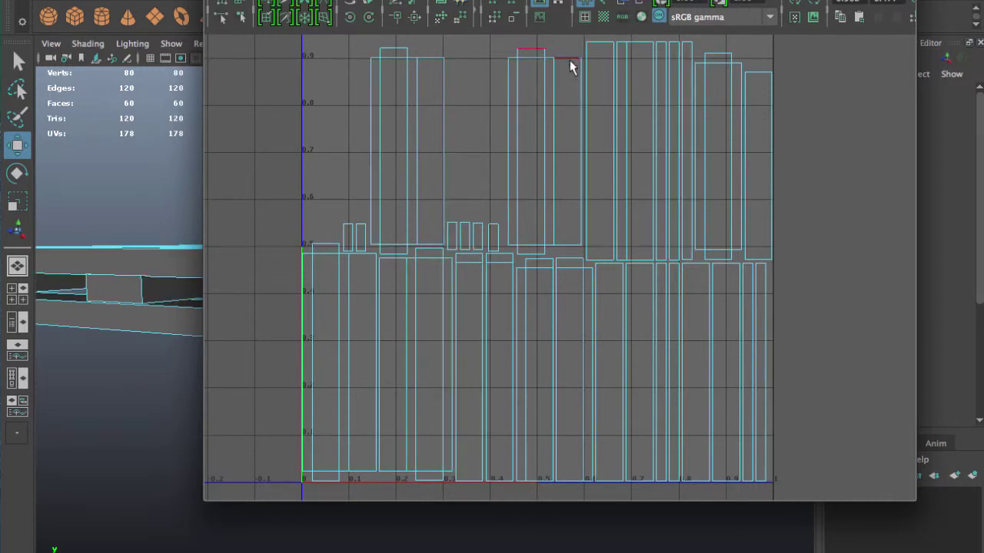
# Sew the upper-row and top-right plank shells along their shared edges, then re-lay out the UVs.
pyautogui.click(640, 43)
pyautogui.click(417, 18)
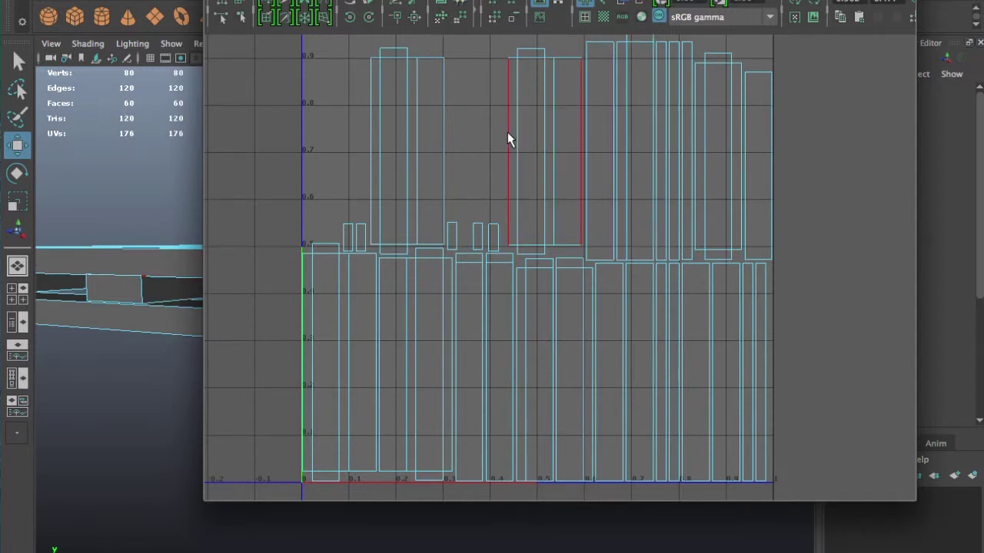
pyautogui.moveTo(505, 127)
pyautogui.keyDown('alt'); pyautogui.mouseDown(button='middle')
pyautogui.moveTo(499, 257)
pyautogui.moveTo(494, 200)
pyautogui.mouseUp(button='middle'); pyautogui.keyUp('alt')
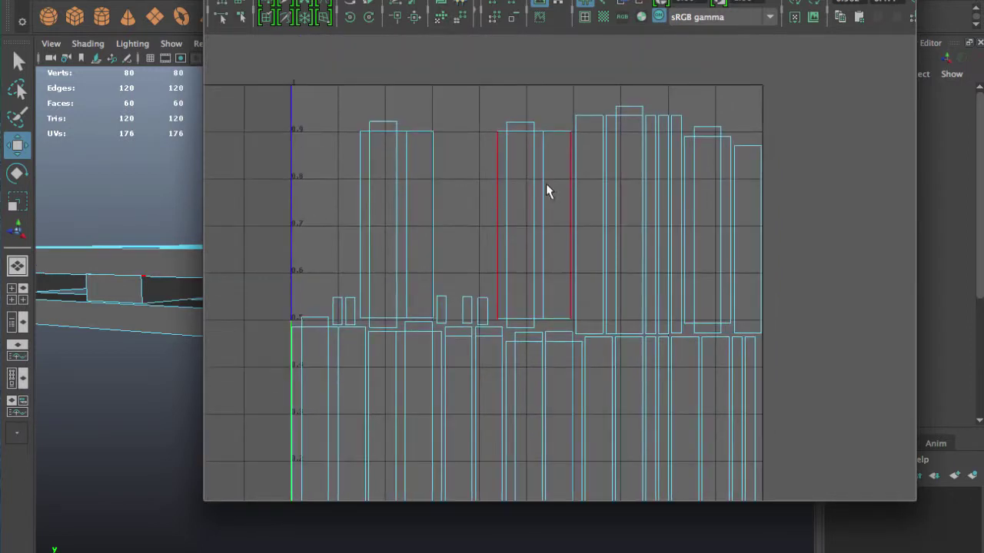
pyautogui.keyDown('shift'); pyautogui.click(584, 121); pyautogui.keyUp('shift')
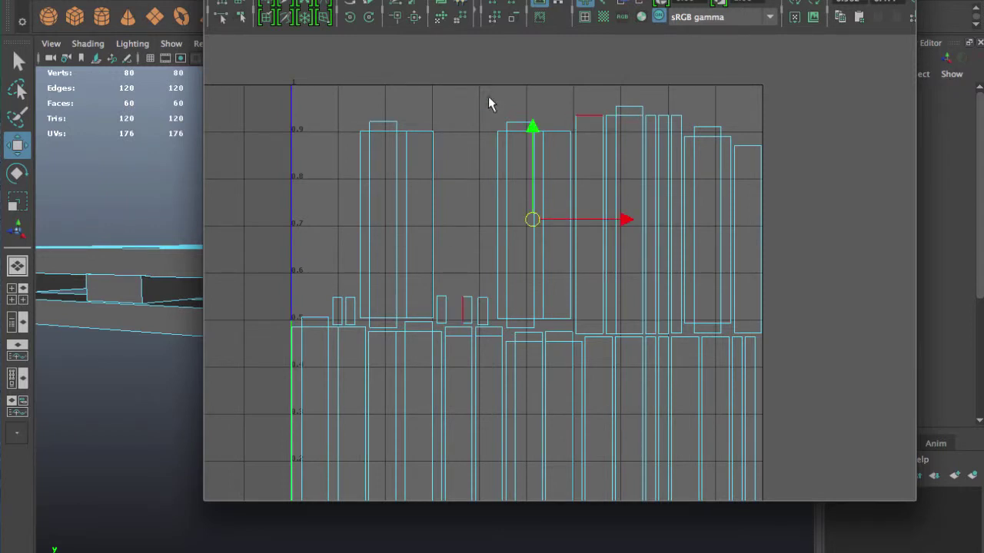
pyautogui.click(413, 23)
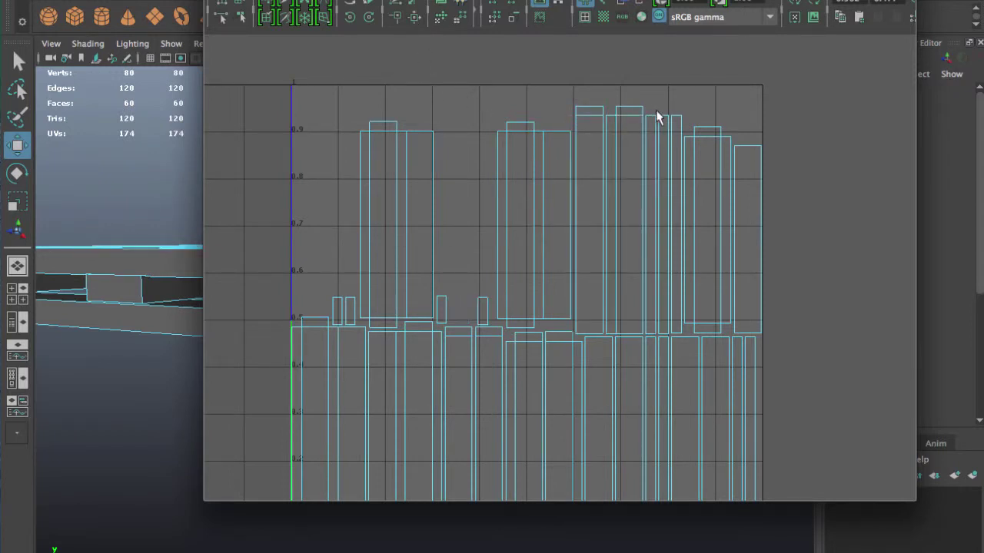
pyautogui.click(740, 143)
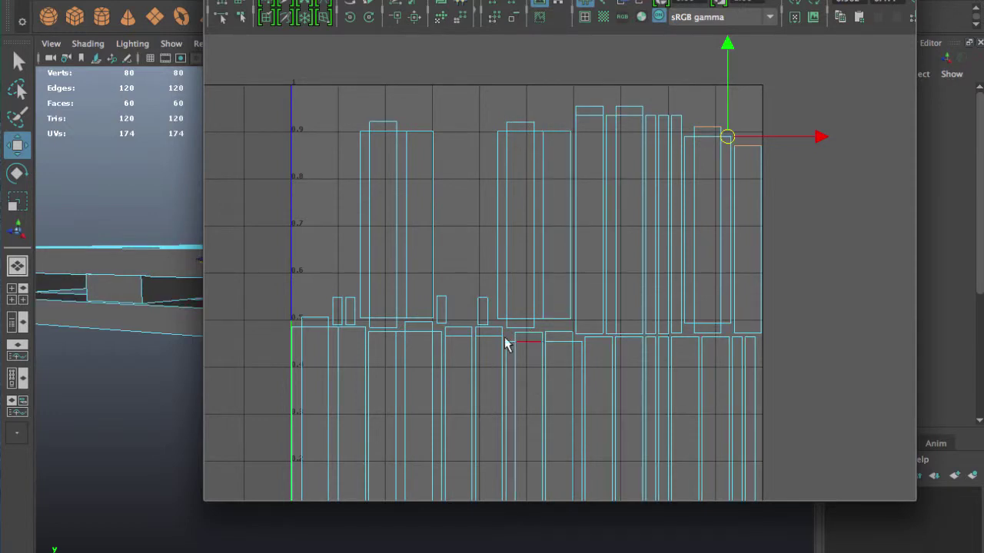
pyautogui.click(444, 312)
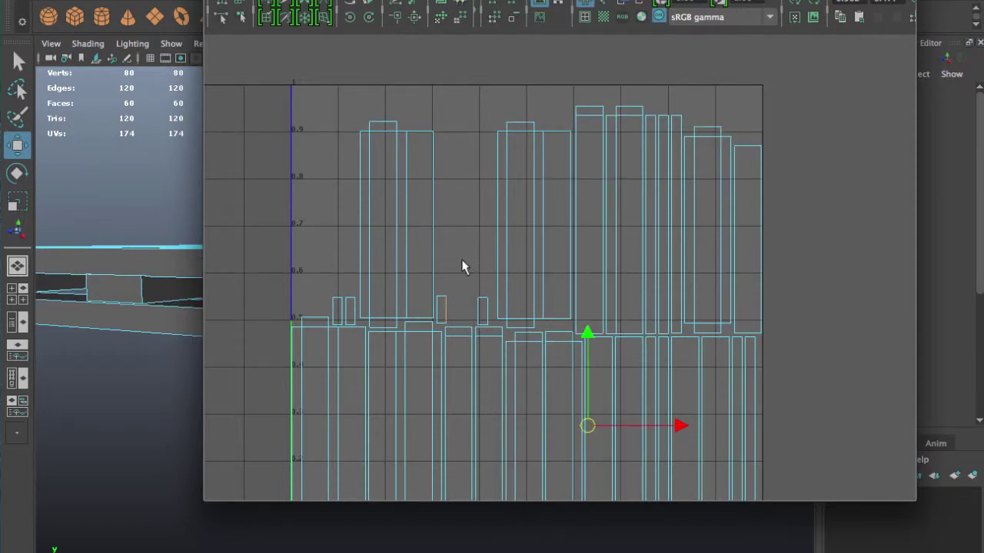
pyautogui.click(446, 17)
# Convert the selection to border edges, clear it, and return to UV edge selection.
pyautogui.scroll(-1, 477, 194)
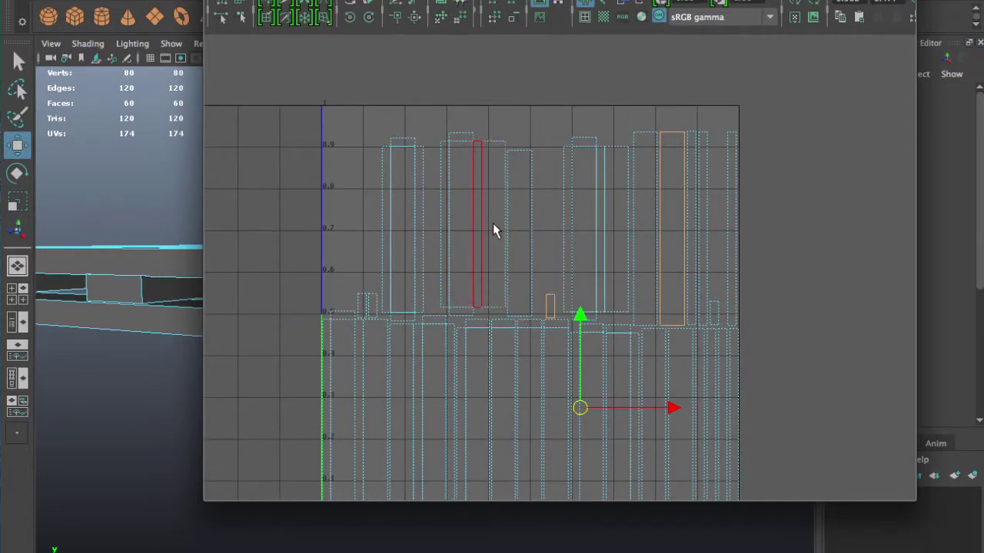
pyautogui.moveTo(499, 170)
pyautogui.keyDown('ctrl'); pyautogui.mouseDown(button='right')
pyautogui.moveTo(495, 196)
pyautogui.moveTo(498, 172)
pyautogui.mouseUp(button='right'); pyautogui.keyUp('ctrl')
pyautogui.scroll(1, 516, 194)
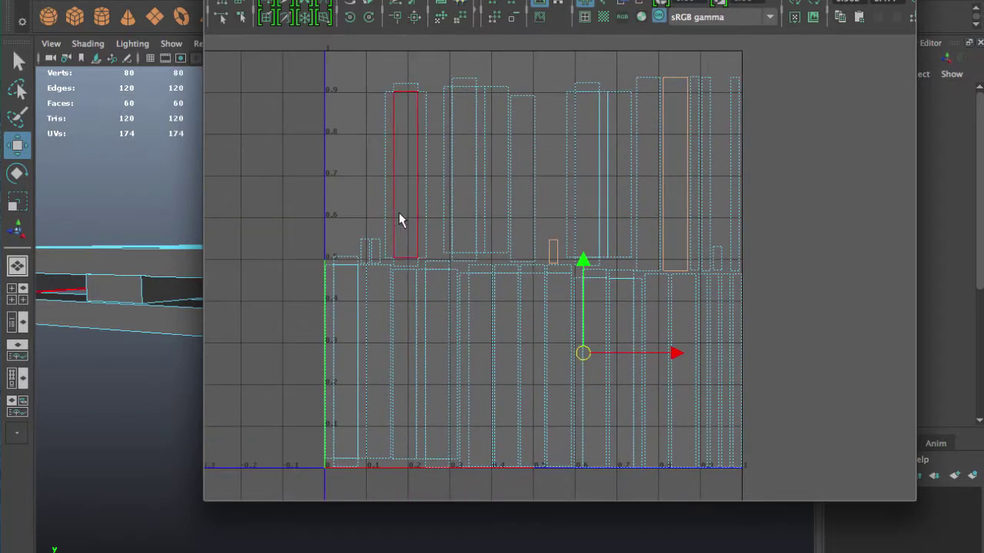
pyautogui.scroll(1, 400, 219)
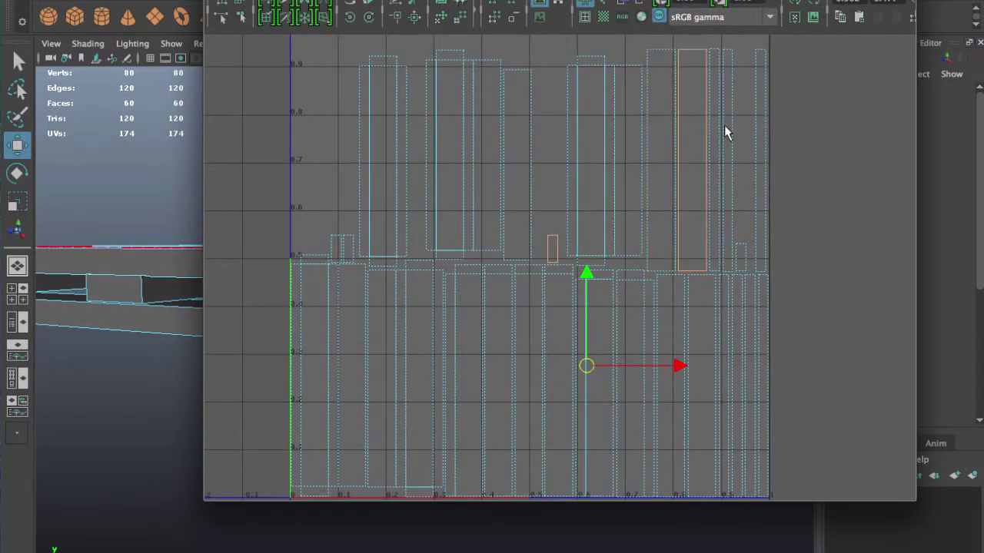
pyautogui.click(676, 94)
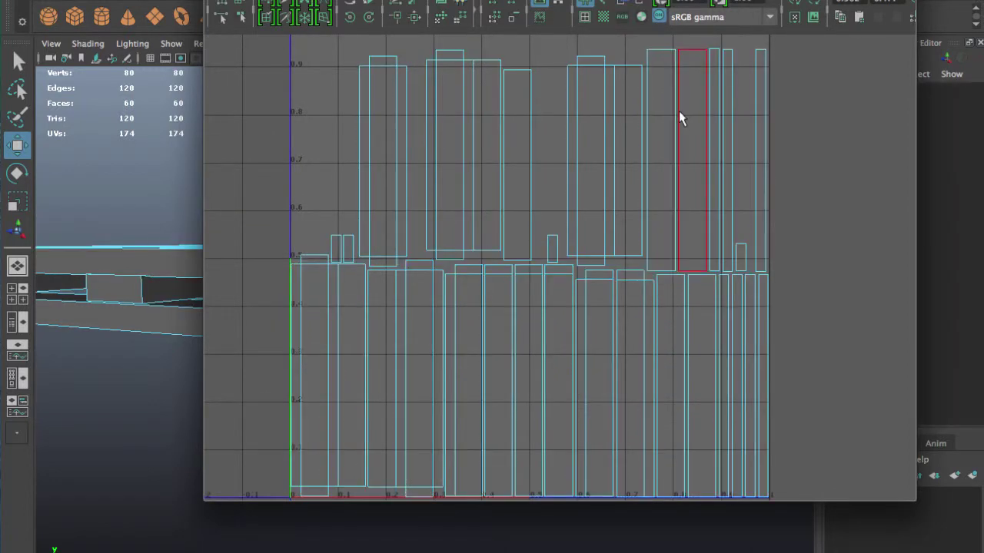
pyautogui.moveTo(676, 111); pyautogui.dragTo(680, 84, button='right')
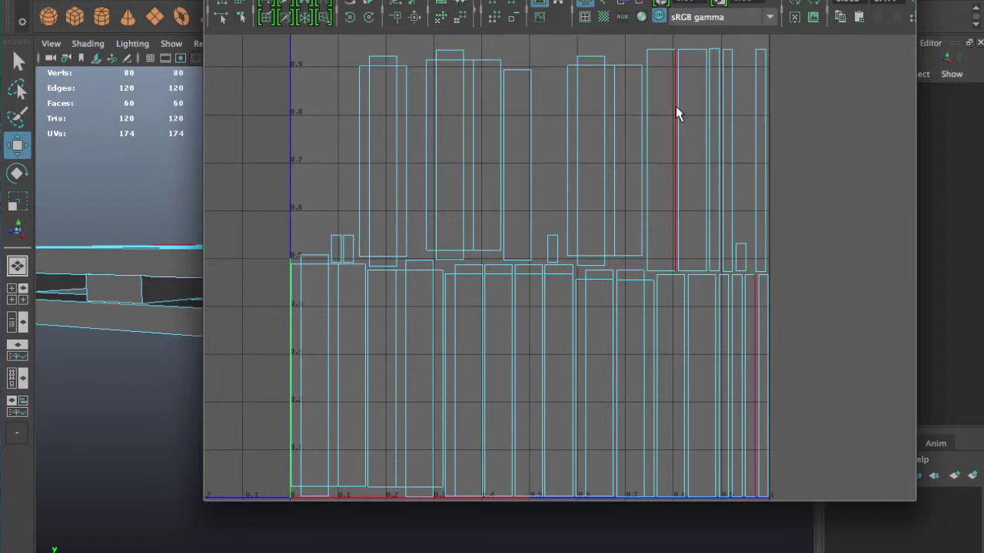
# Sew several shared edges joining the right-hand plank shells, then re-lay out across 0–1 space.
pyautogui.click(678, 106)
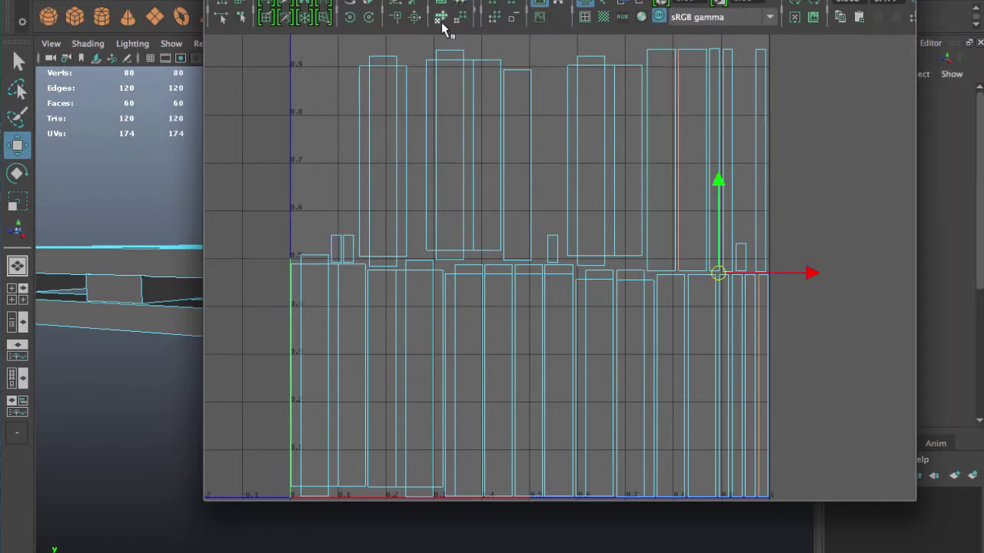
pyautogui.click(415, 23)
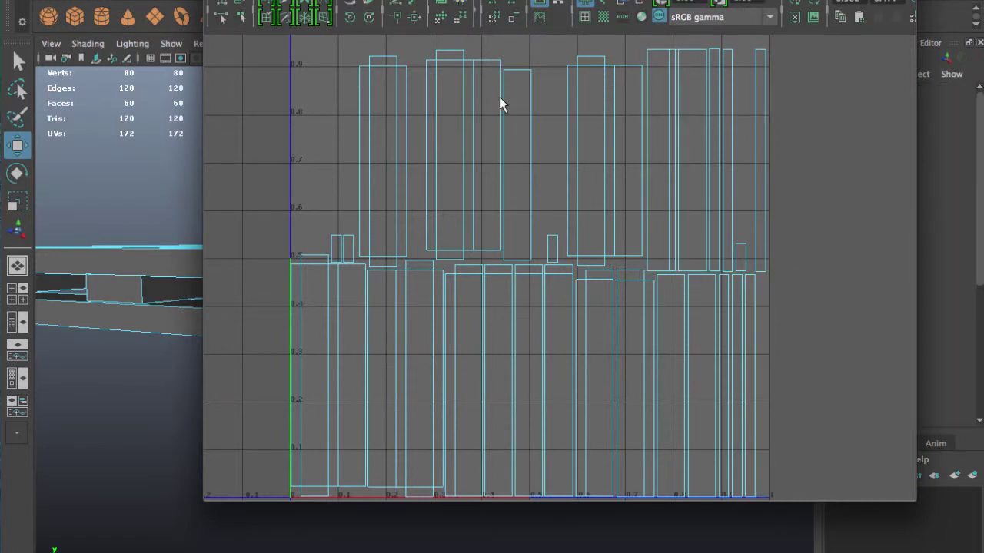
pyautogui.click(705, 110)
pyautogui.click(416, 23)
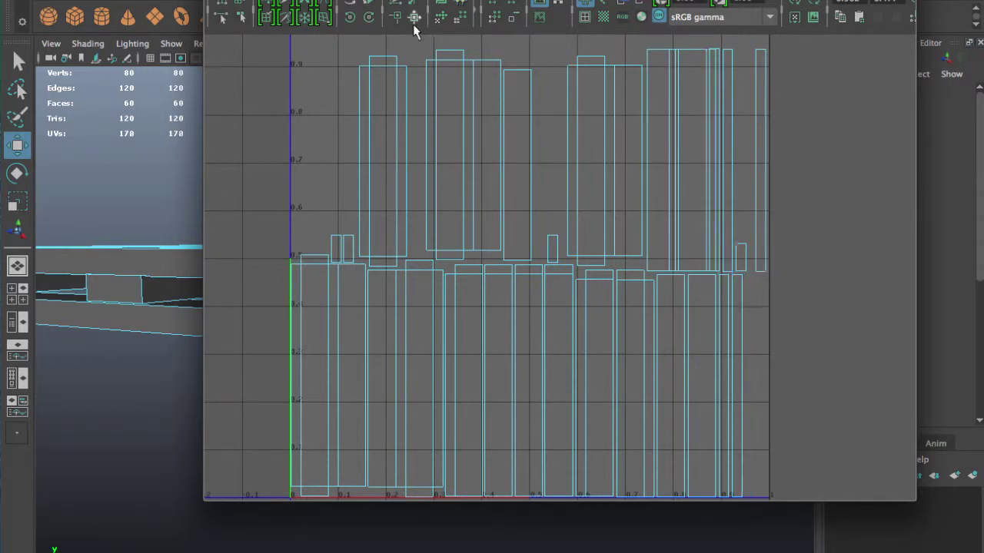
pyautogui.click(740, 341)
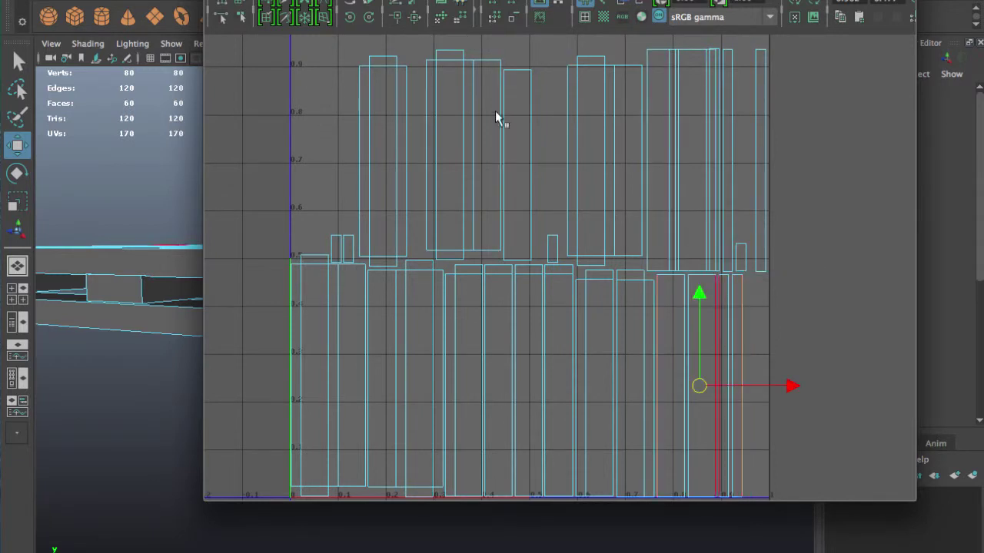
pyautogui.click(416, 24)
pyautogui.click(728, 326)
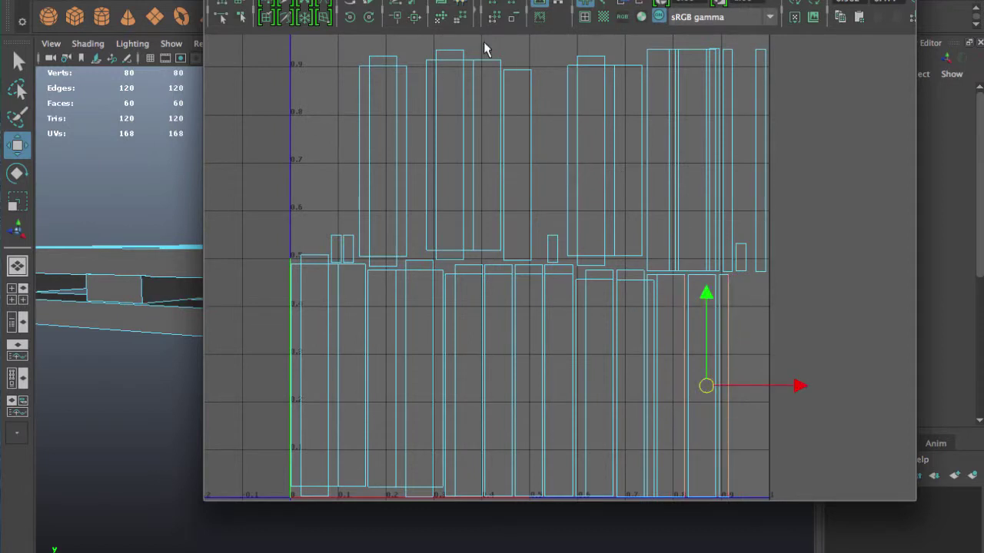
pyautogui.click(415, 24)
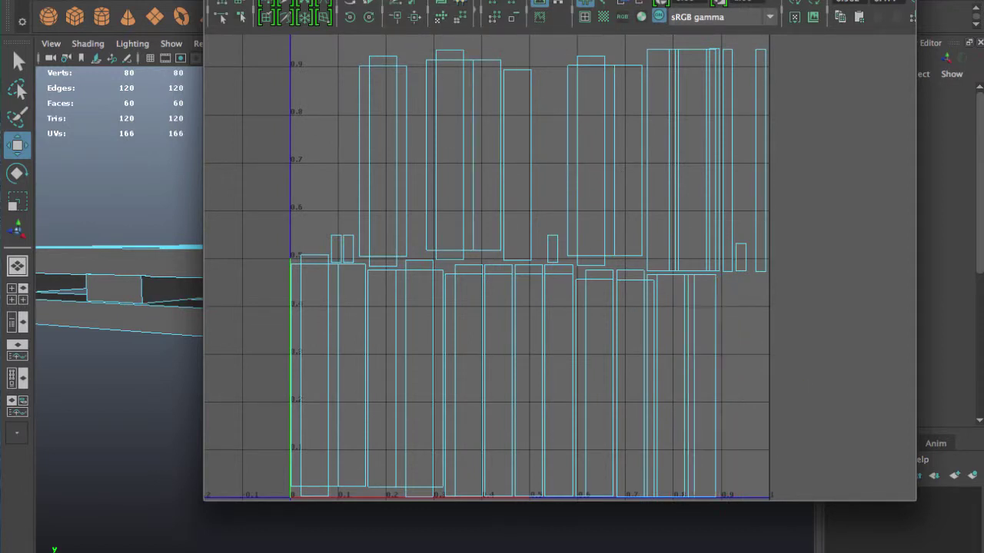
pyautogui.click(437, 2)
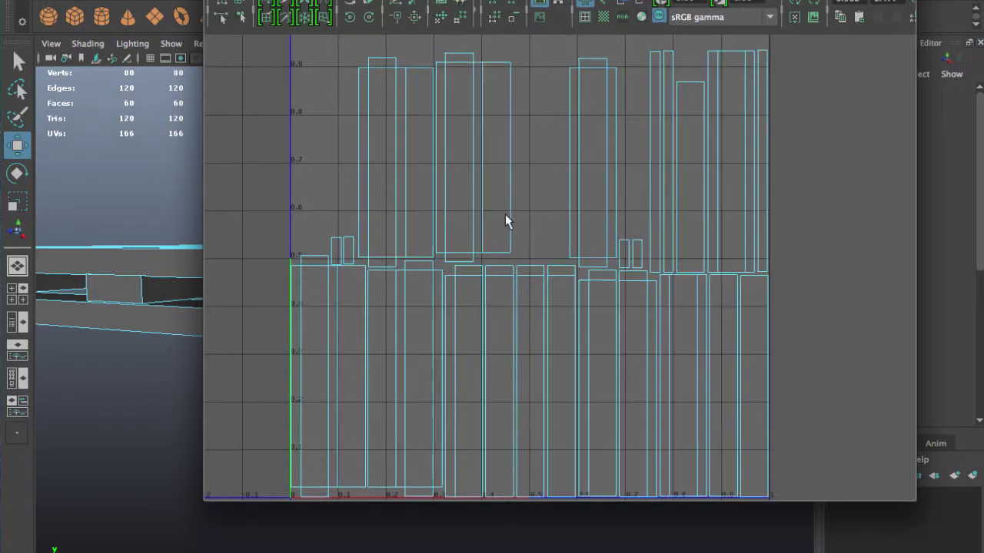
# Sew two plank border edges to merge the right-side shells, then re-lay out.
pyautogui.click(650, 172)
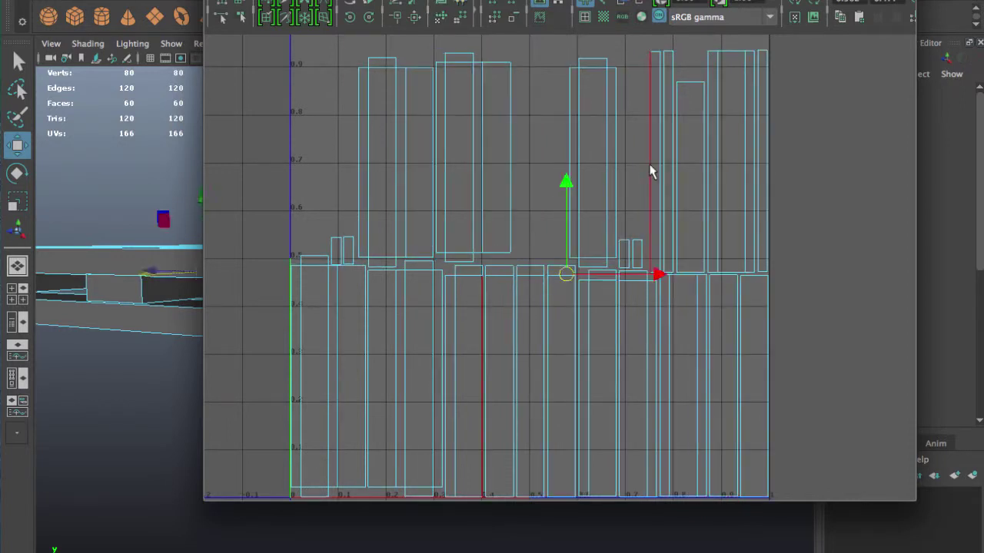
pyautogui.click(419, 20)
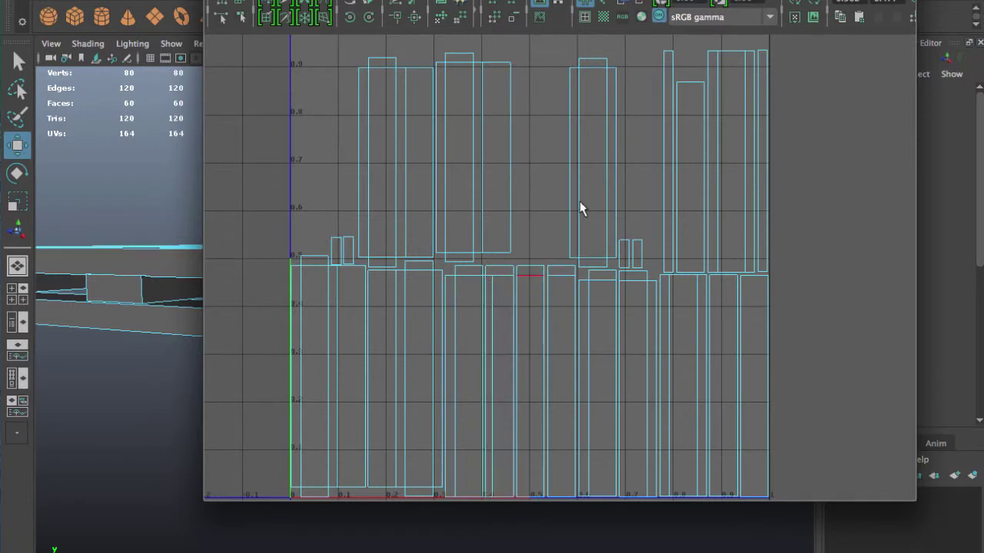
pyautogui.click(664, 158)
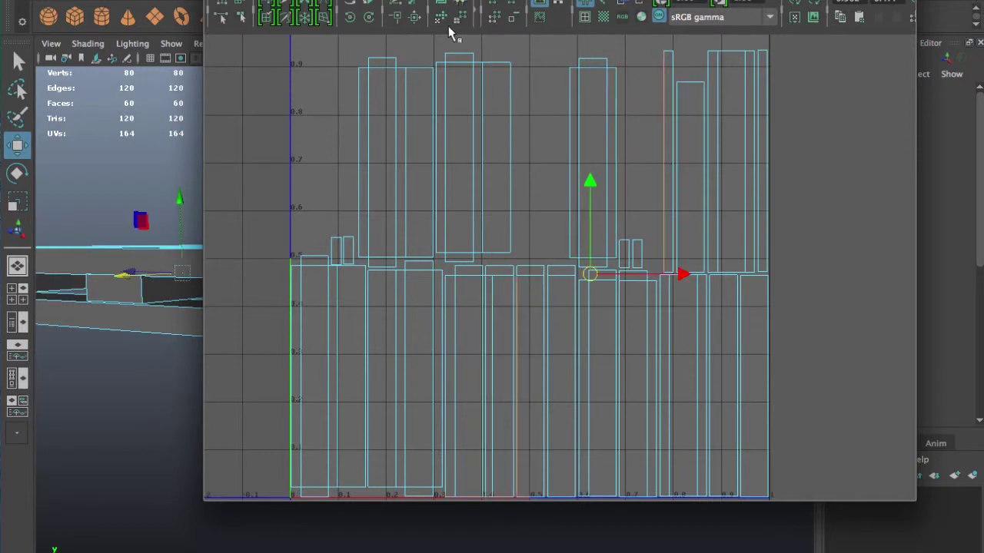
pyautogui.click(419, 22)
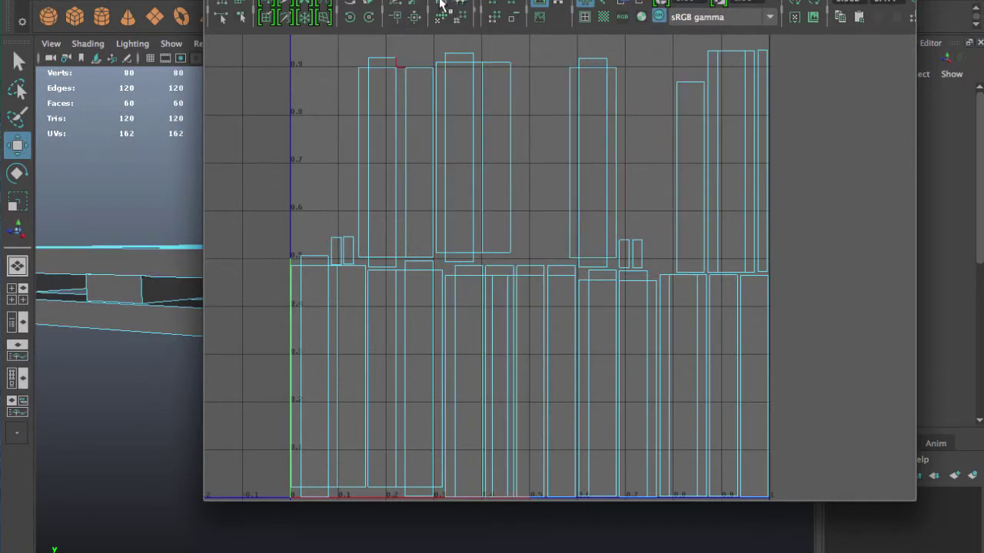
pyautogui.click(440, 4)
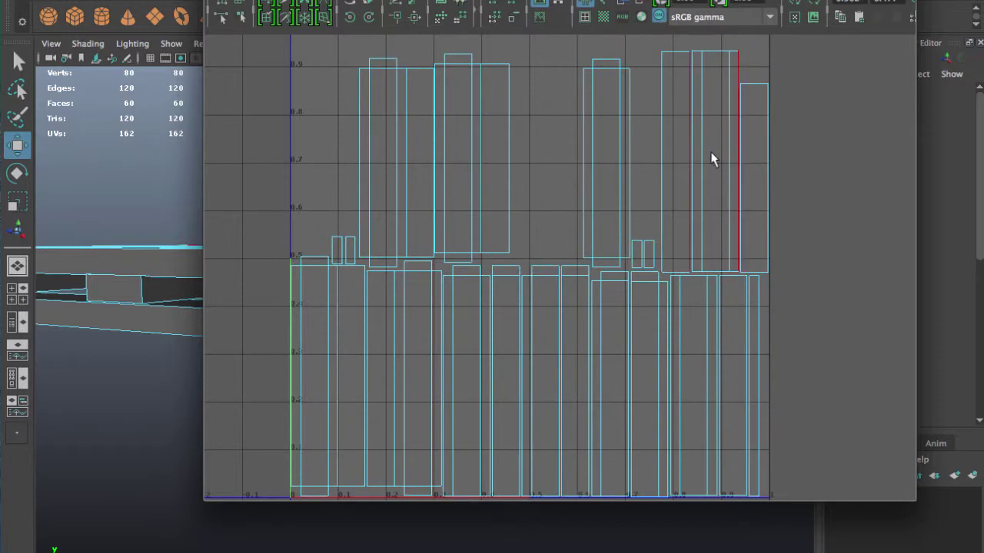
# Sew the small shell and two more plank seams onto their neighbours, repacking after each.
pyautogui.click(715, 53)
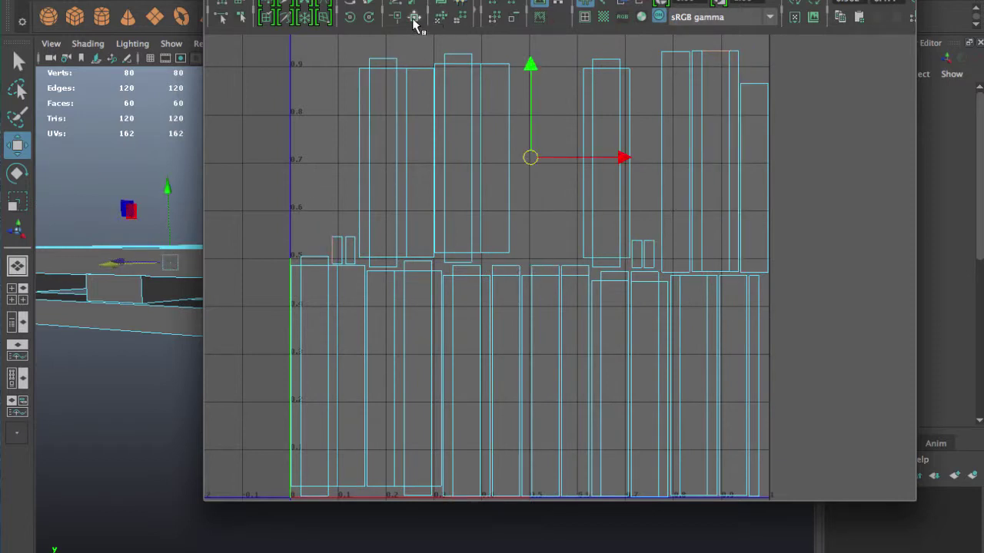
pyautogui.click(414, 18)
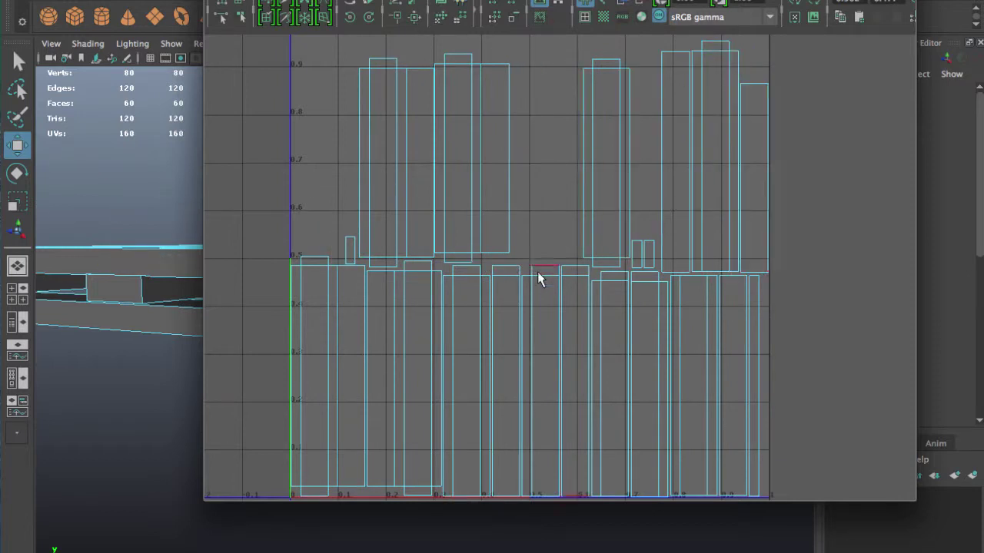
pyautogui.click(444, 4)
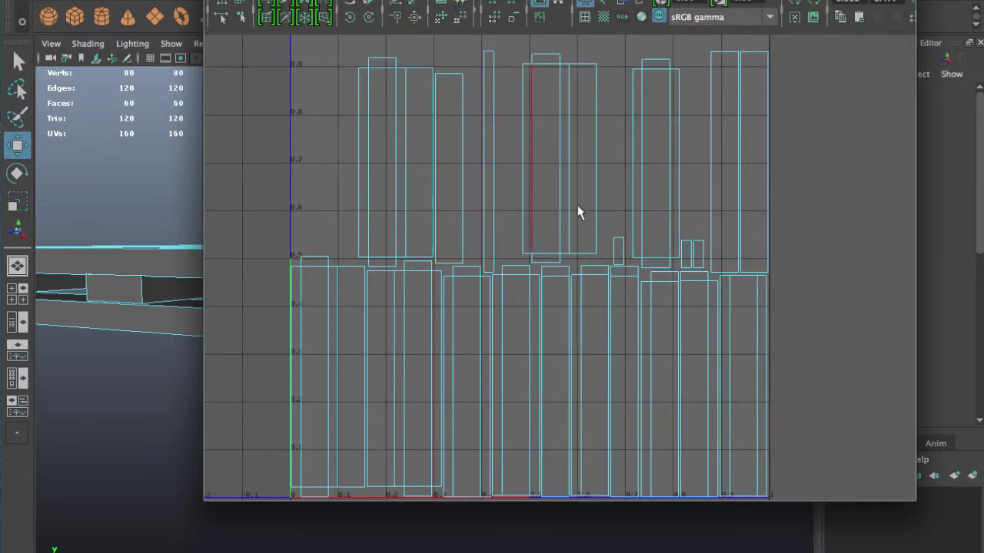
pyautogui.click(710, 91)
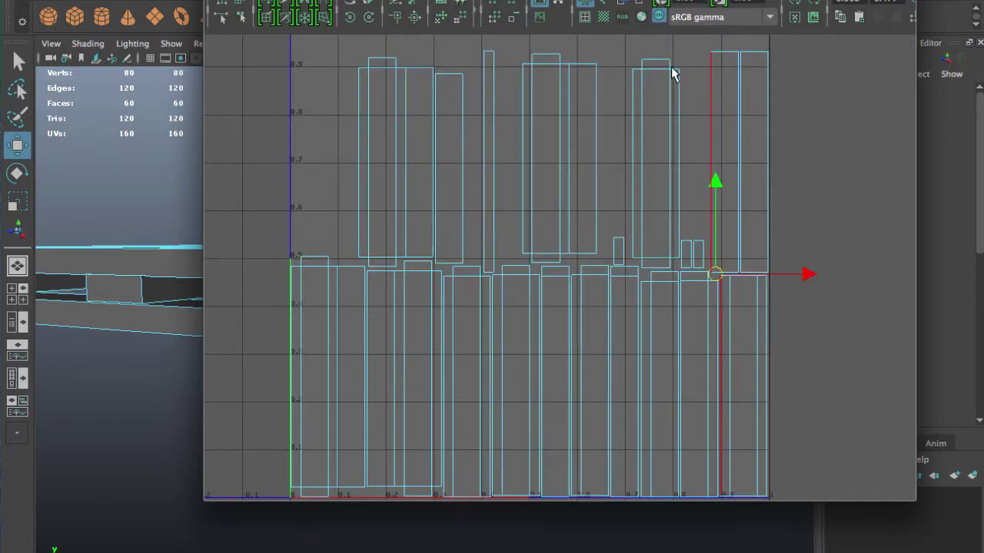
pyautogui.click(415, 20)
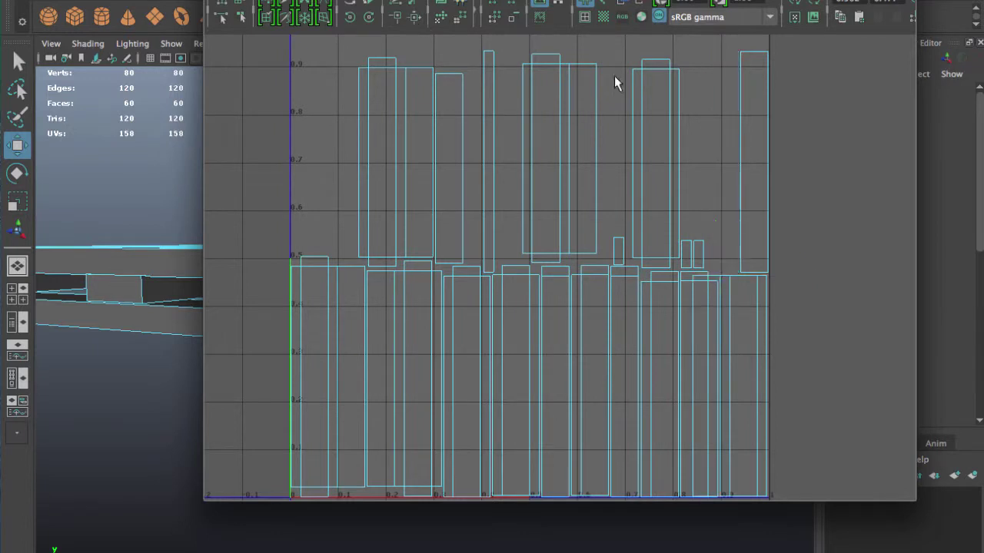
pyautogui.click(745, 109)
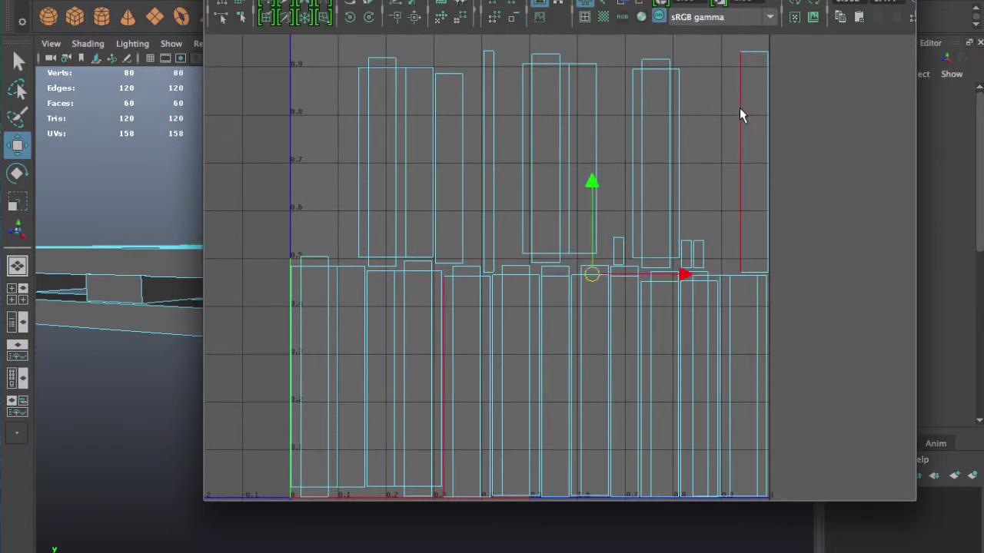
pyautogui.click(416, 19)
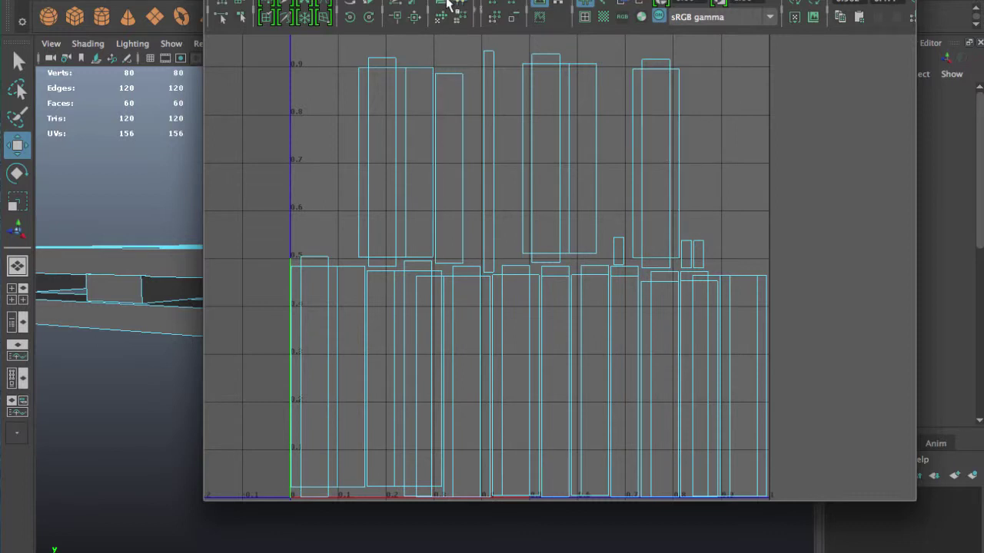
pyautogui.click(449, 5)
# Sew the tall middle shell's seam edges together, bringing the UV count to 154.
pyautogui.click(680, 77)
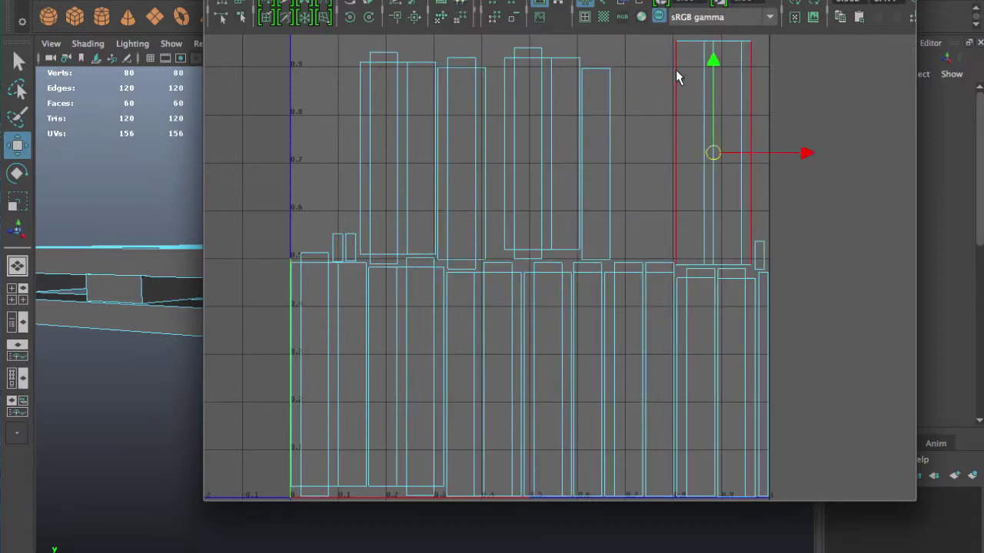
pyautogui.click(648, 138)
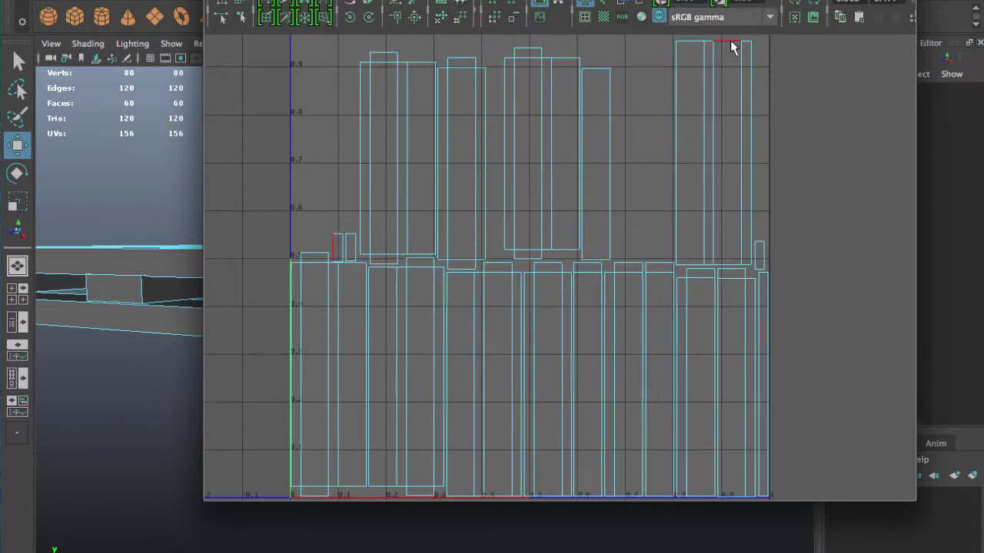
pyautogui.hotkey('ctrl', 'z')
pyautogui.click(418, 17)
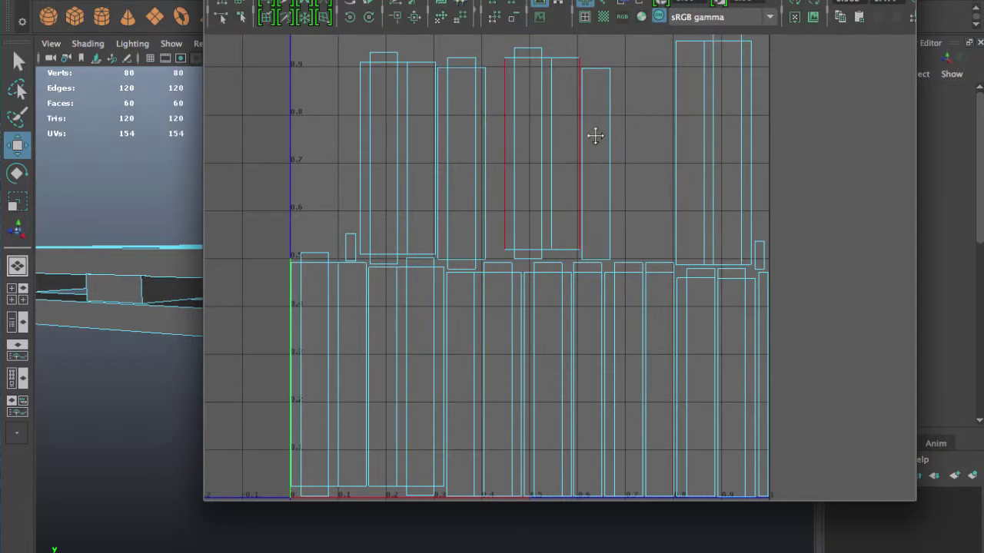
pyautogui.keyDown('alt'); pyautogui.moveTo(592, 136); pyautogui.dragTo(579, 166, button='middle'); pyautogui.keyUp('alt')
# Sew the middle shells into one strip and repack the layout.
pyautogui.click(591, 123)
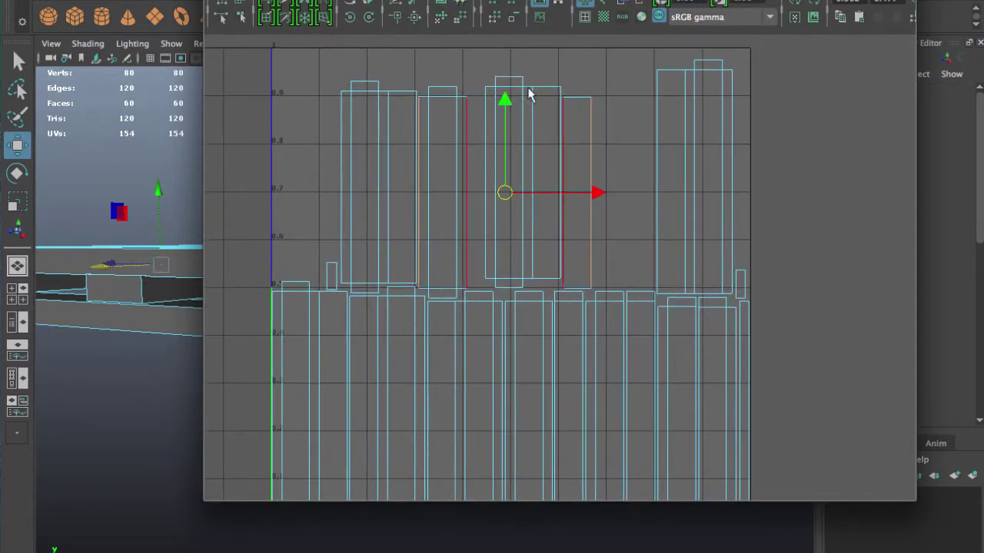
pyautogui.click(418, 17)
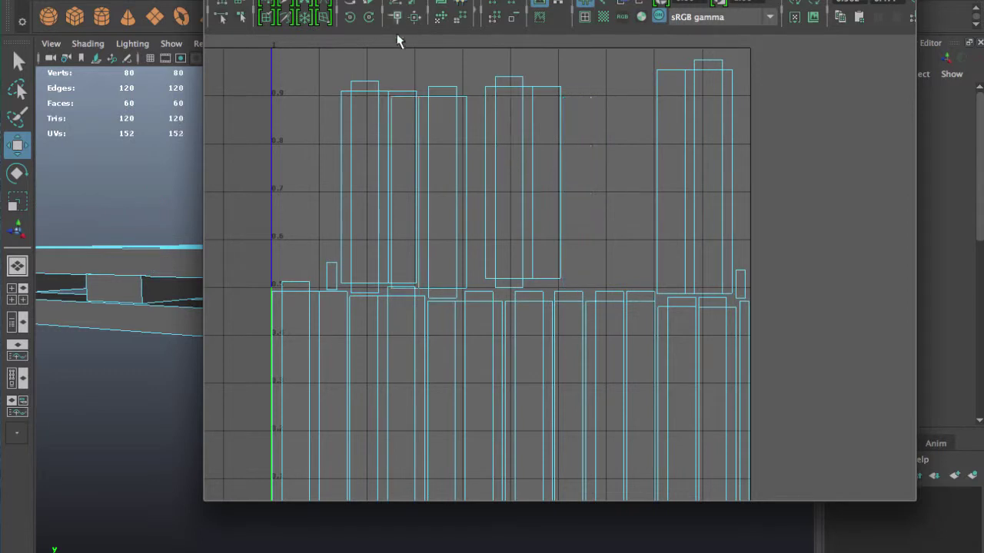
pyautogui.click(459, 8)
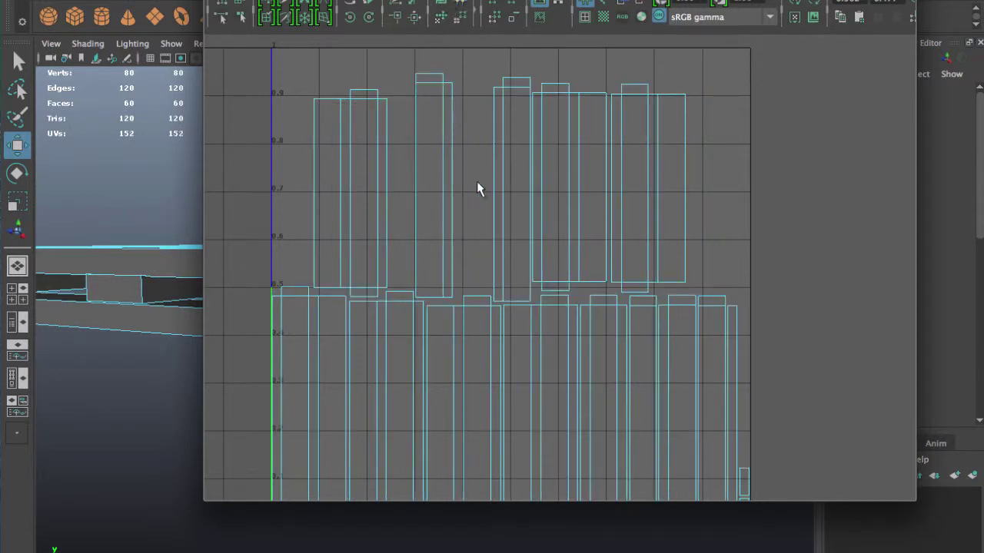
# Sew the far-right plank shells together along their seam edges.
pyautogui.click(416, 143)
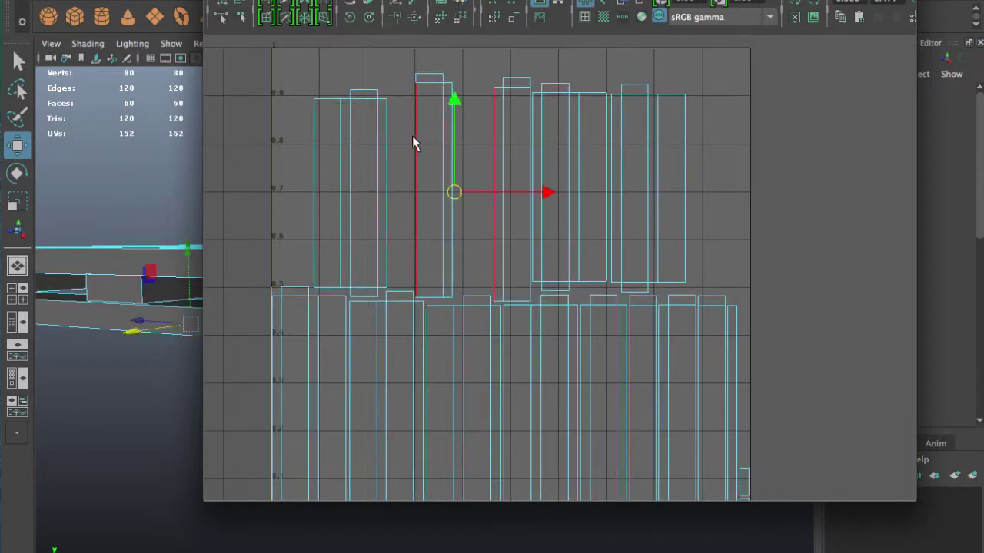
pyautogui.click(467, 129)
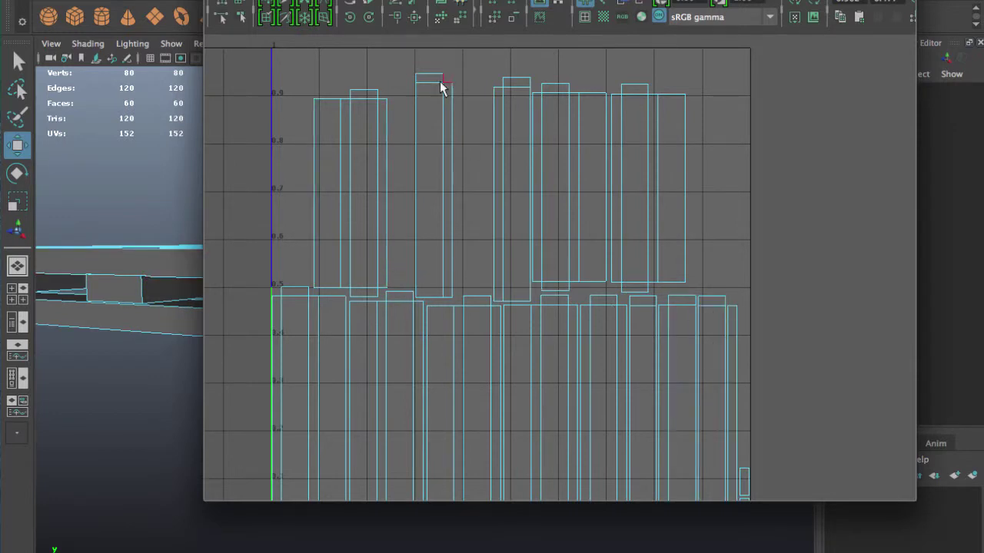
pyautogui.scroll(-1, 686, 218)
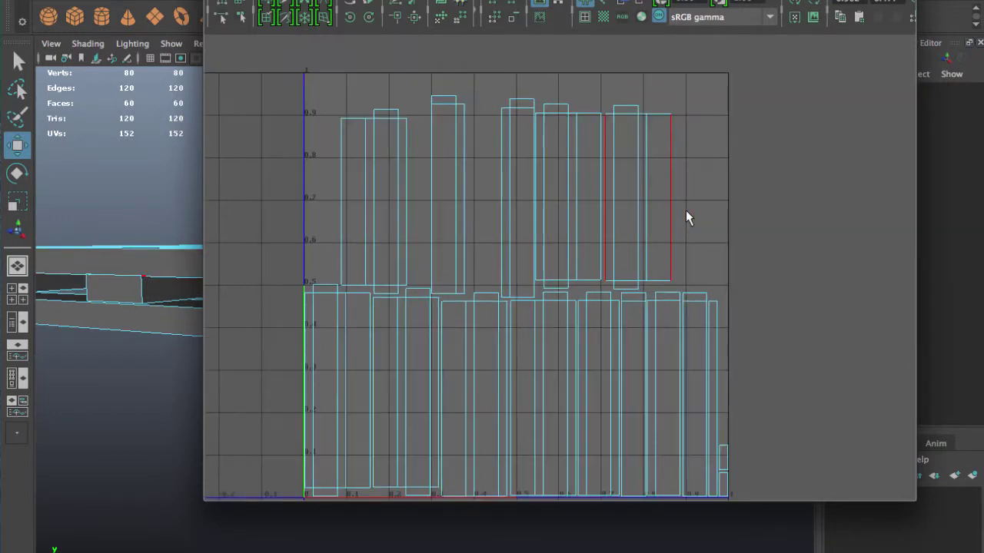
pyautogui.scroll(-1, 686, 218)
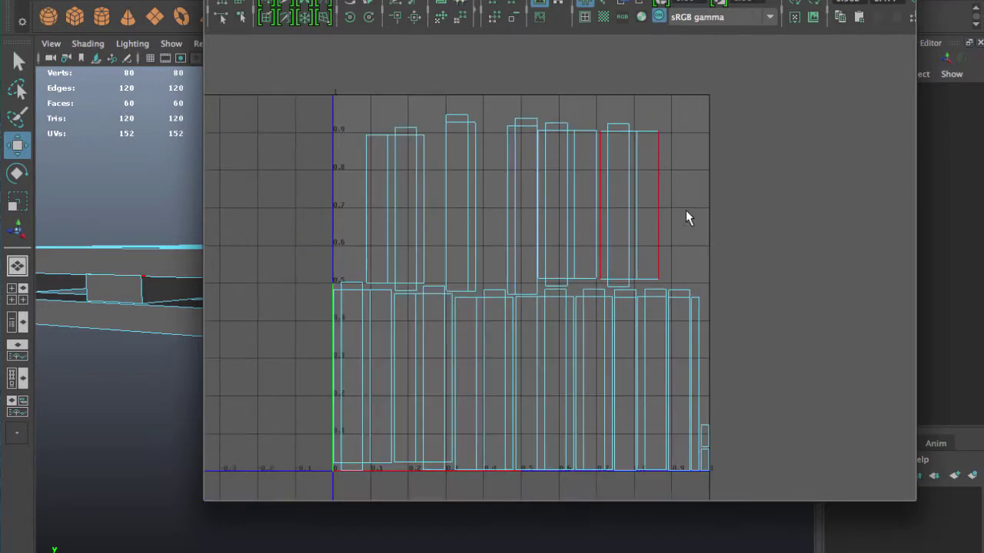
pyautogui.click(706, 438)
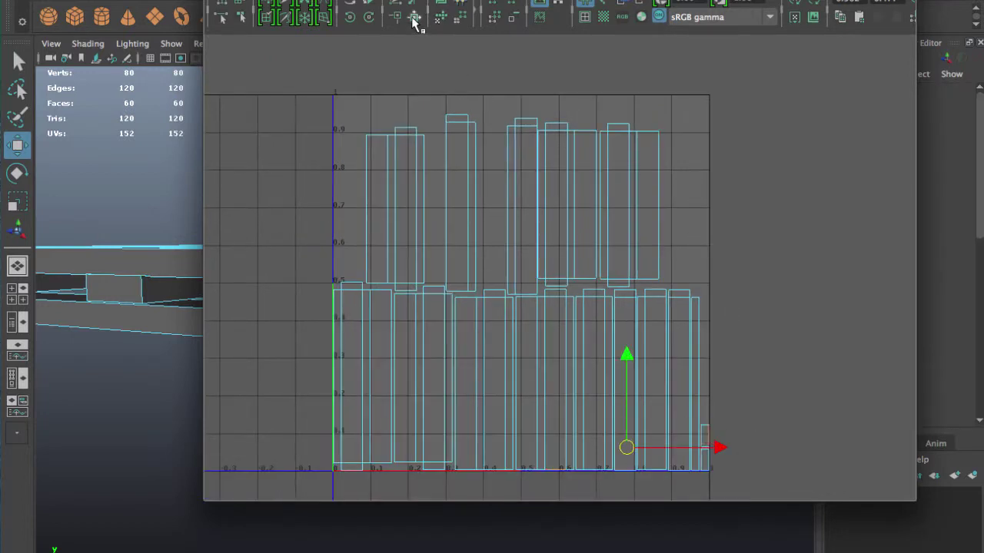
pyautogui.click(412, 20)
pyautogui.click(707, 464)
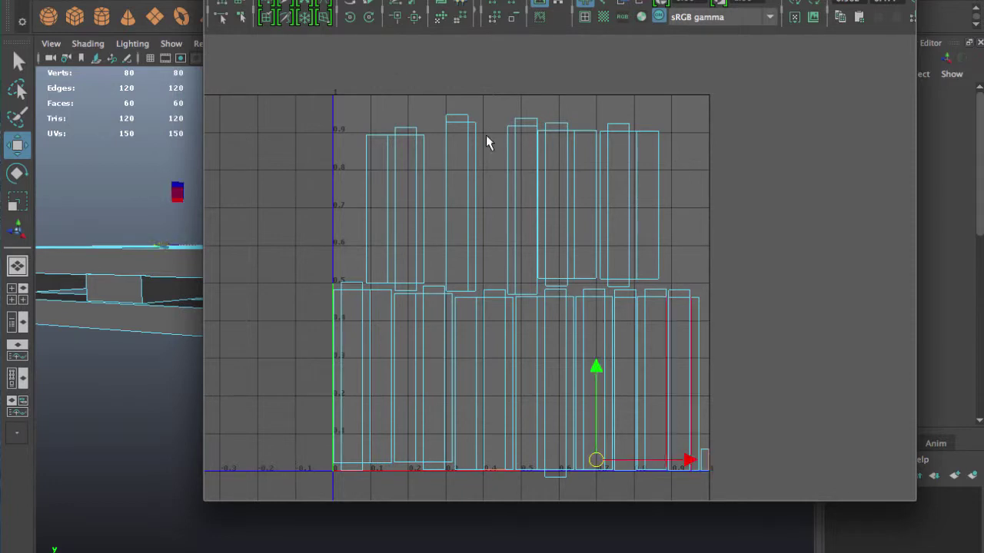
pyautogui.click(411, 21)
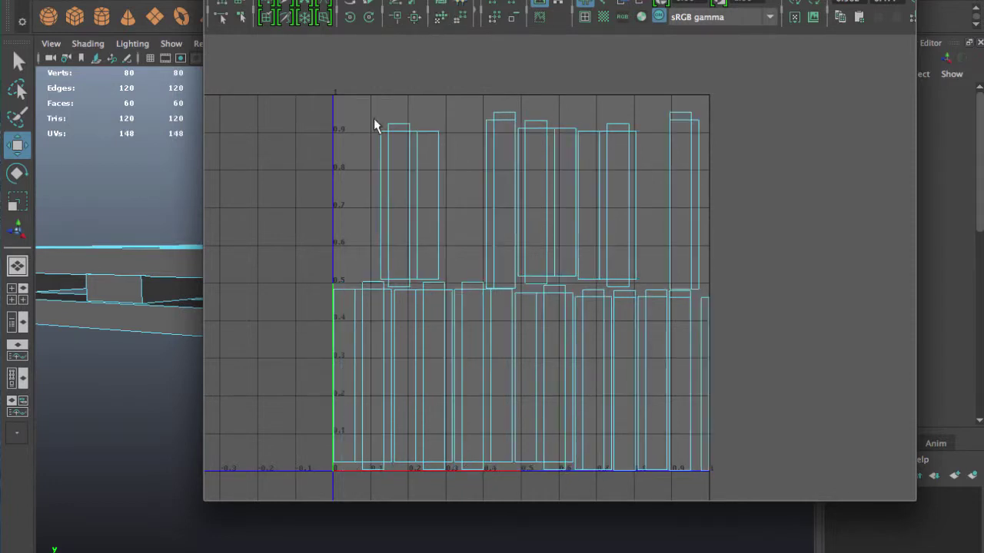
# Sew the upper-right shell onto its neighbour and repack the UVs.
pyautogui.scroll(1, 358, 155)
pyautogui.keyDown('alt'); pyautogui.moveTo(347, 159); pyautogui.dragTo(395, 125, button='middle'); pyautogui.keyUp('alt')
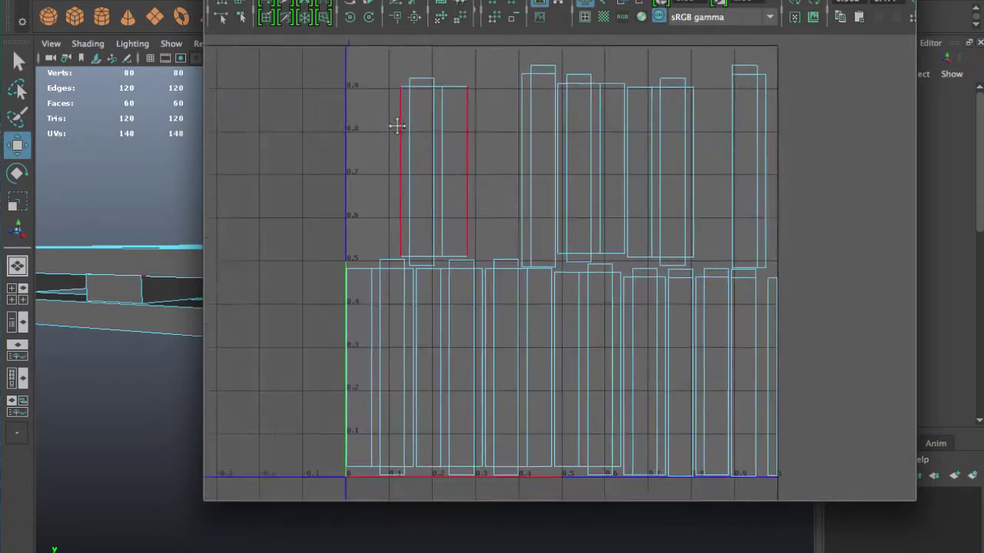
pyautogui.click(735, 148)
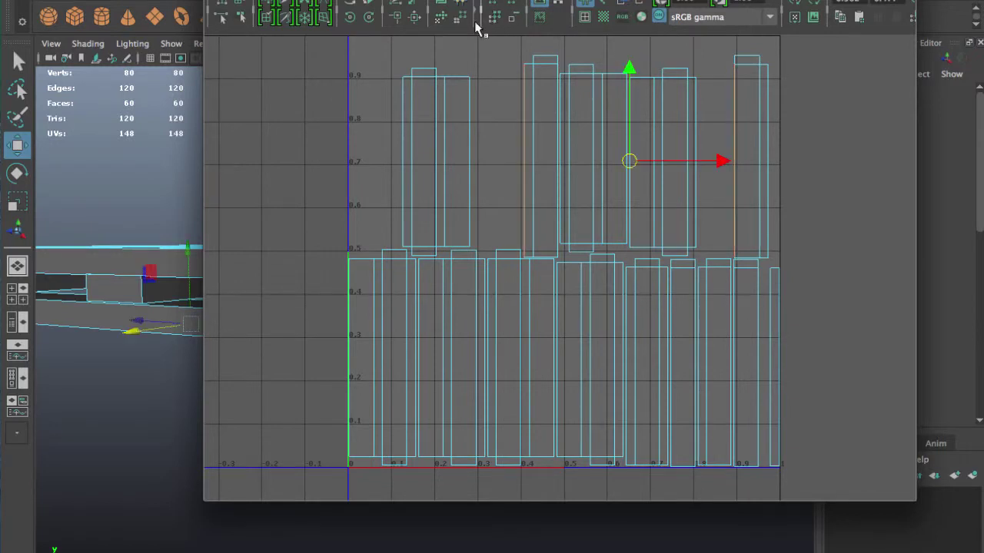
pyautogui.click(414, 20)
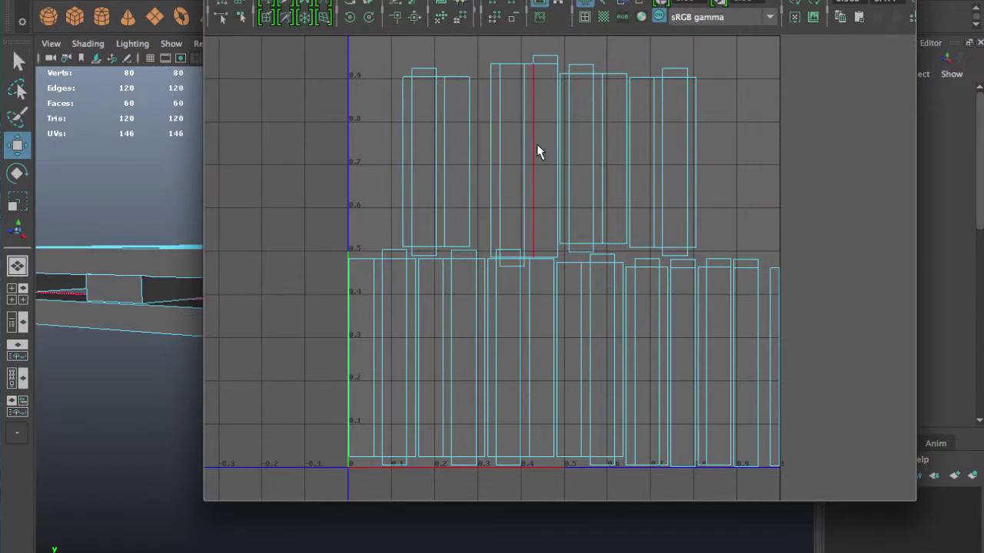
pyautogui.click(441, 16)
# Sew the upper shells and the two tall shells together, then repack across 0–1 space.
pyautogui.click(589, 146)
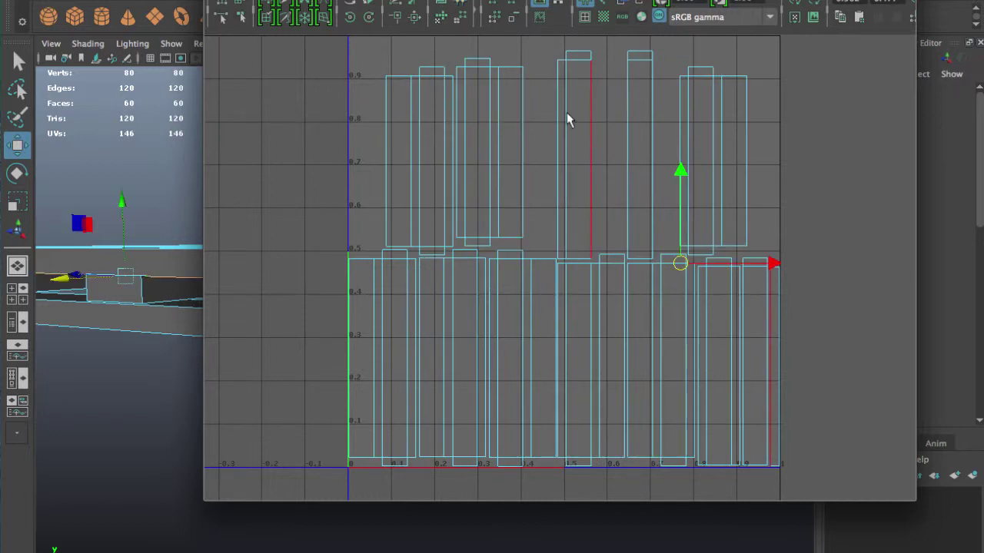
pyautogui.click(422, 23)
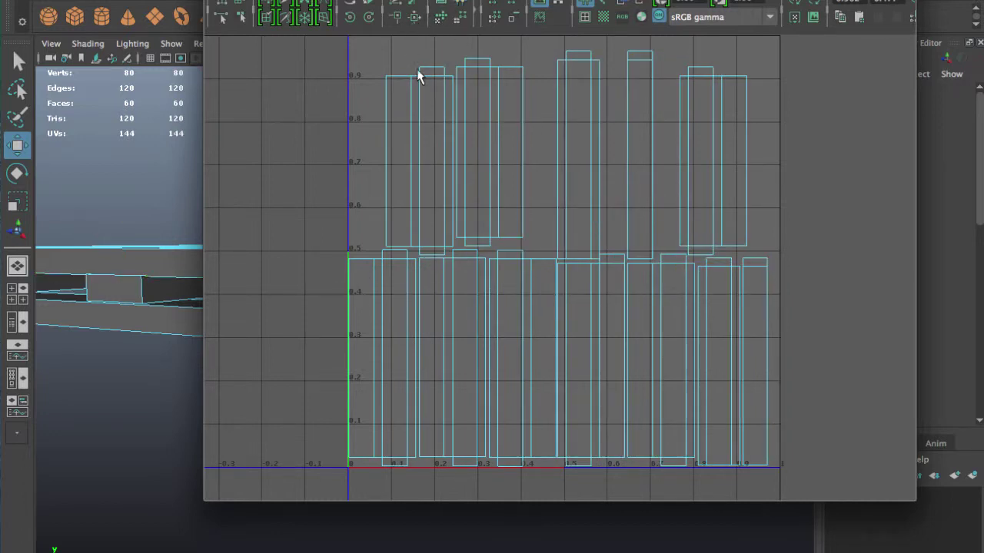
pyautogui.click(598, 119)
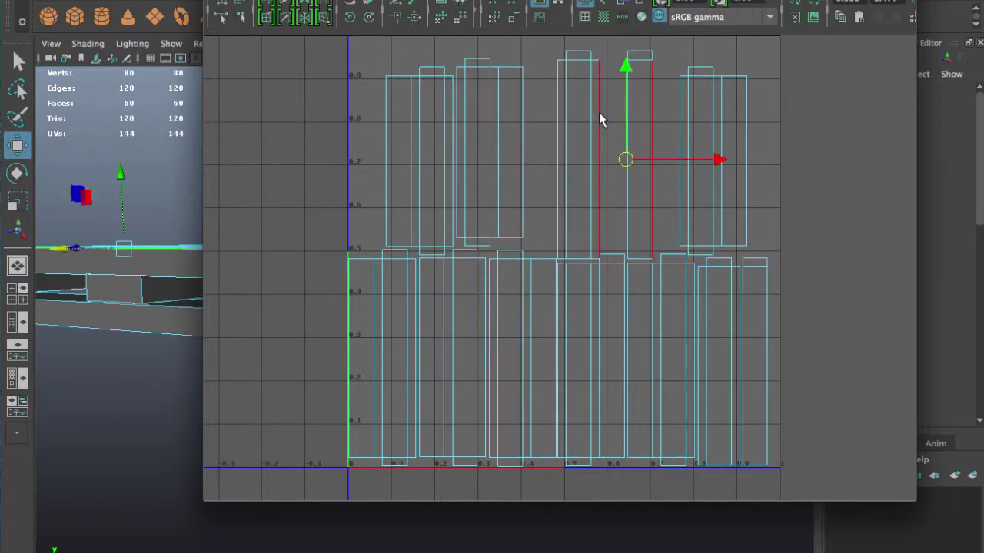
pyautogui.click(422, 23)
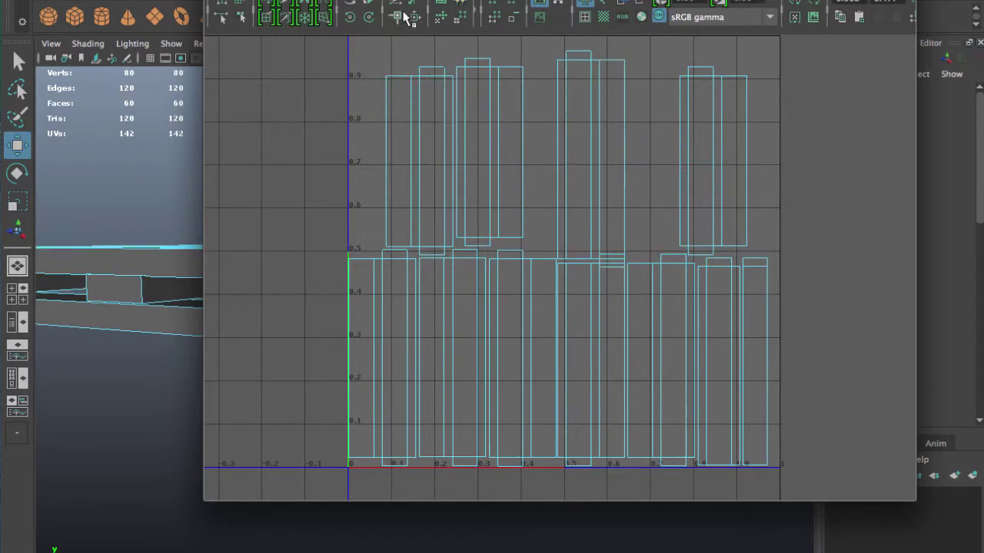
pyautogui.click(445, 3)
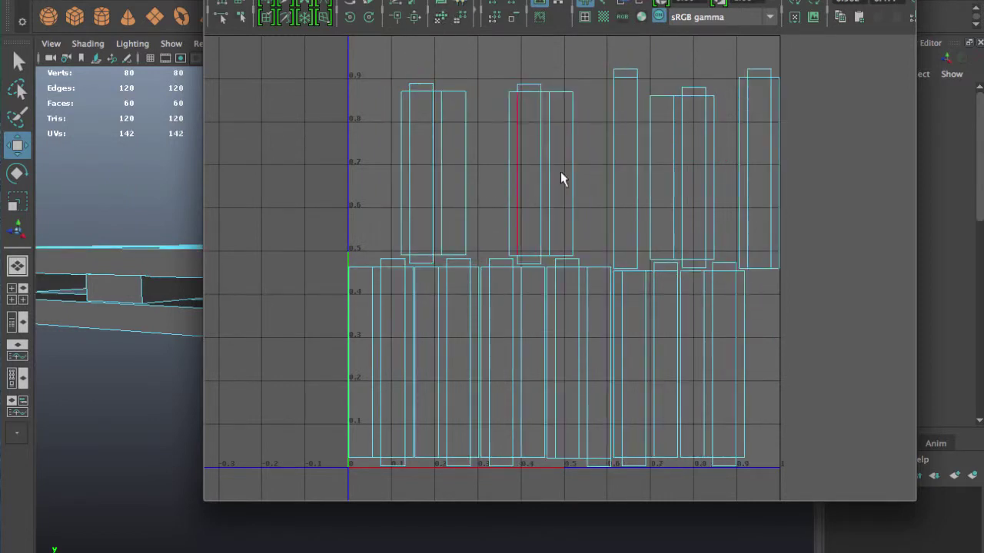
# Sew the right shells into one strip and repack into two rows, leaving 140 UVs.
pyautogui.click(614, 154)
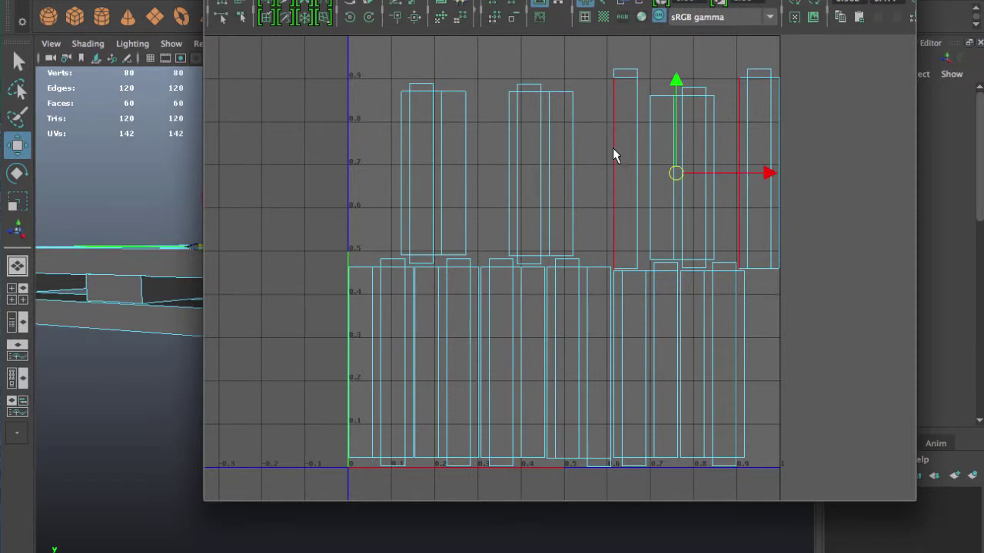
pyautogui.click(407, 23)
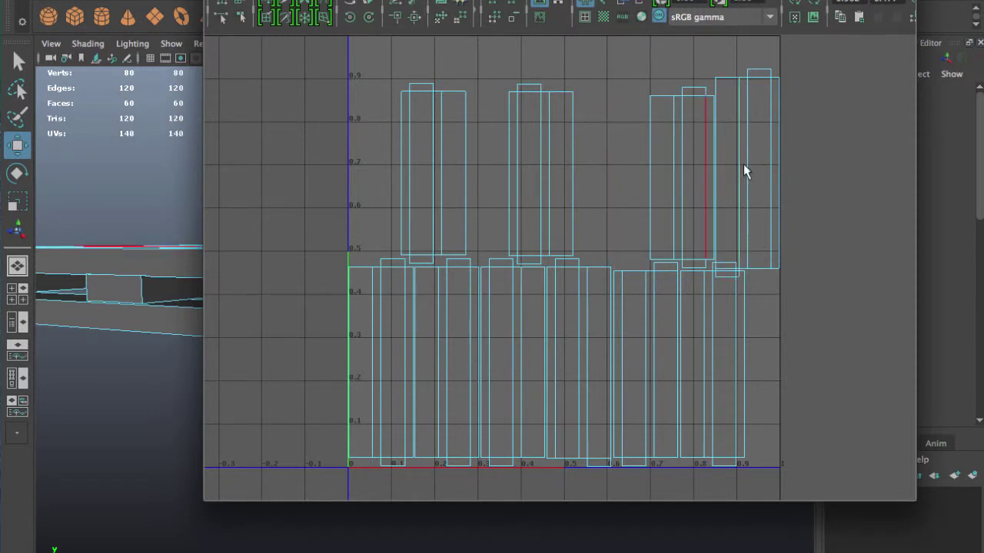
pyautogui.click(447, 7)
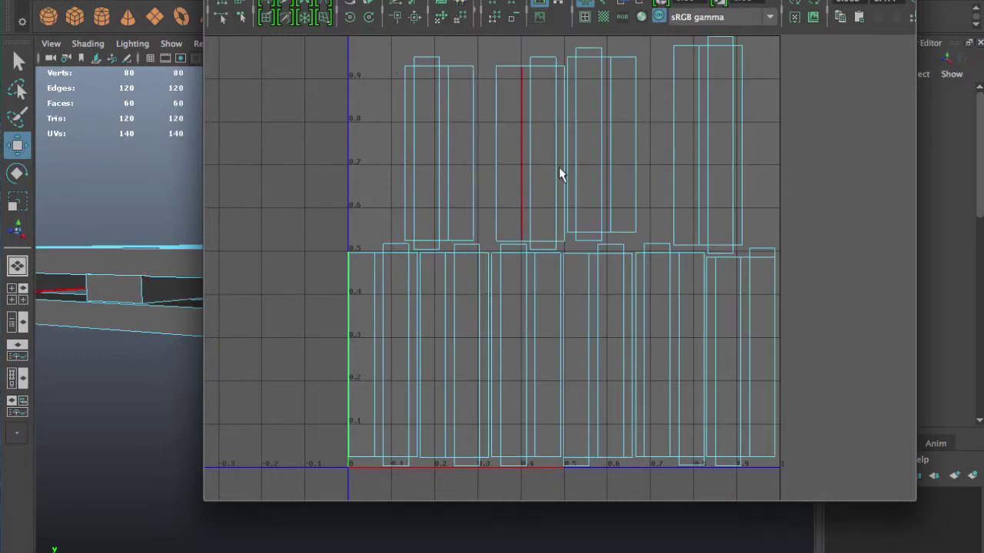
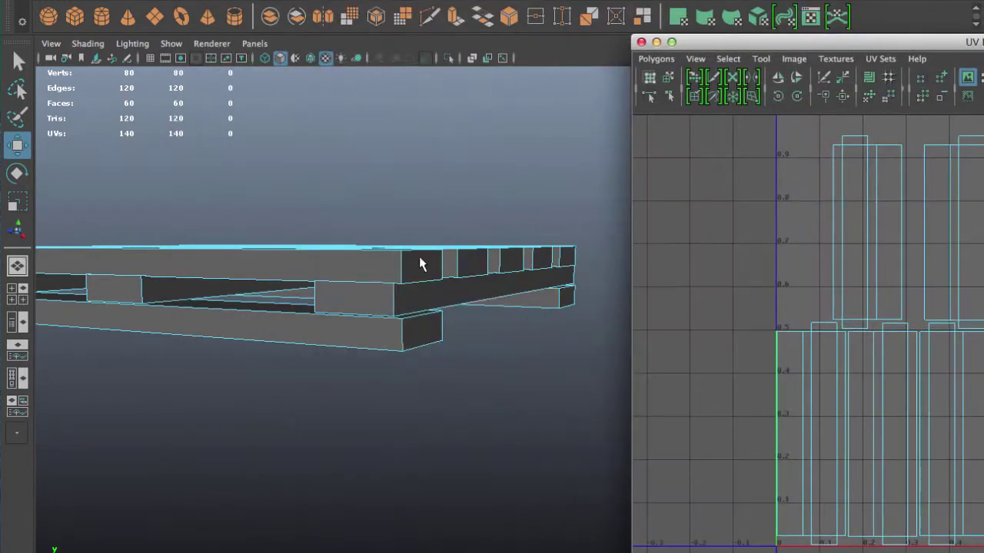
# In Object Mode, select the whole pallet and assign it a new Lambert material.
pyautogui.moveTo(422, 259)
pyautogui.keyDown('alt'); pyautogui.mouseDown()
pyautogui.moveTo(330, 285)
pyautogui.moveTo(340, 318)
pyautogui.mouseUp(); pyautogui.keyUp('alt')
pyautogui.rightClick(361, 370)
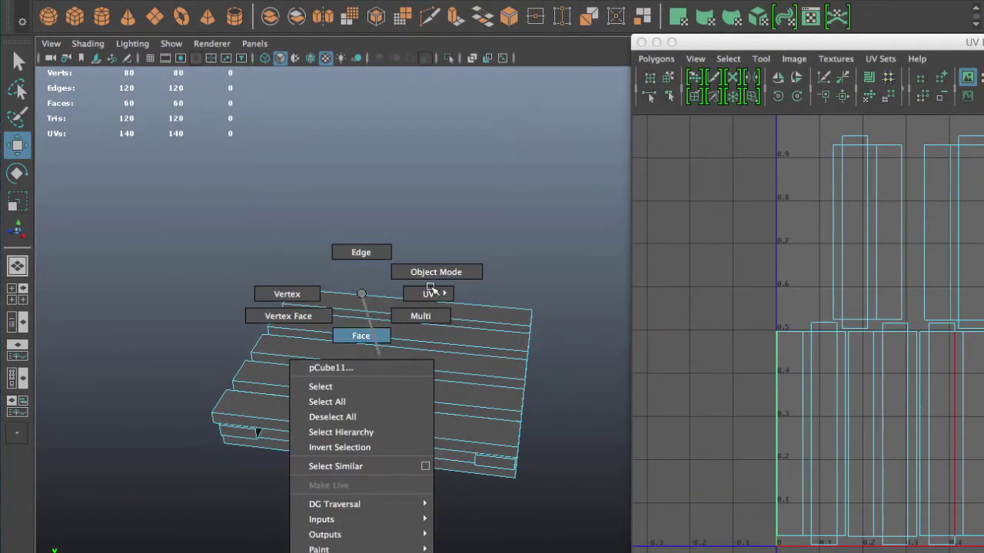
pyautogui.moveTo(361, 370); pyautogui.dragTo(442, 272, button='right')
pyautogui.click(371, 337)
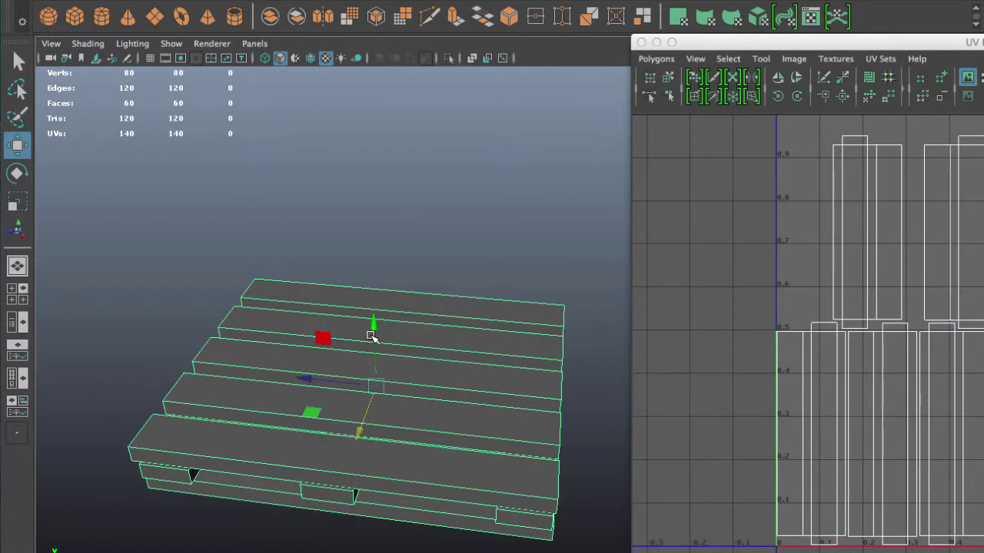
pyautogui.rightClick(295, 326)
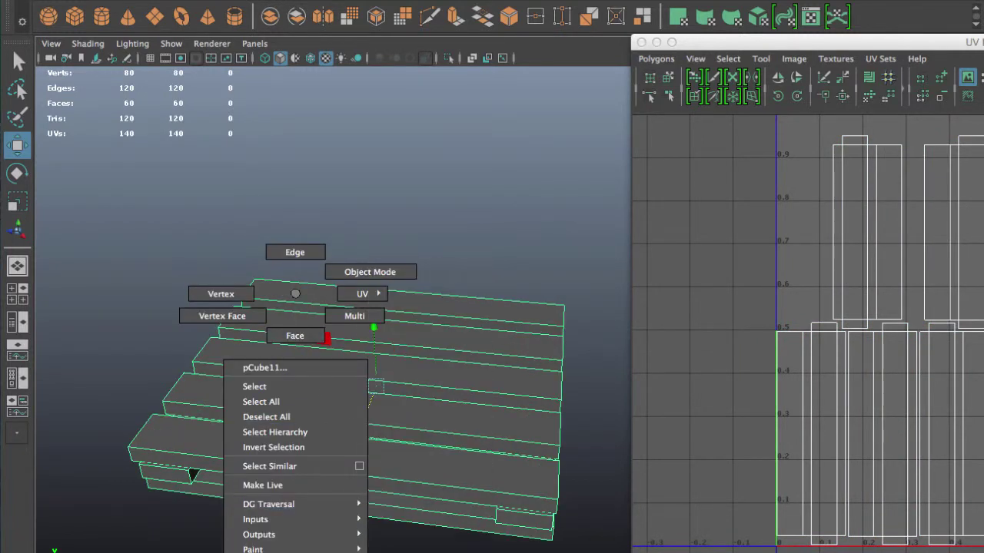
pyautogui.click(265, 550)
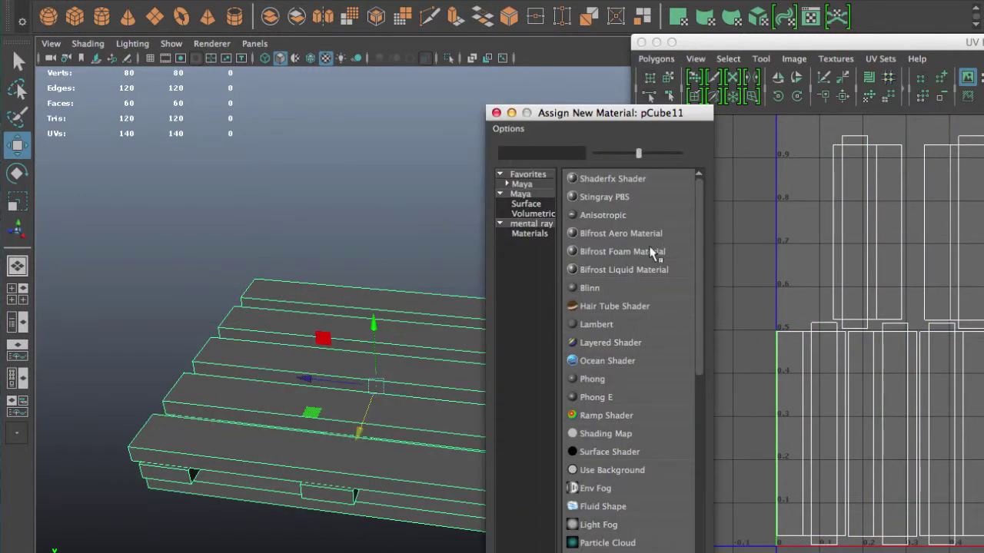
pyautogui.click(601, 329)
pyautogui.scroll(-2, 496, 149)
pyautogui.scroll(-2, 492, 150)
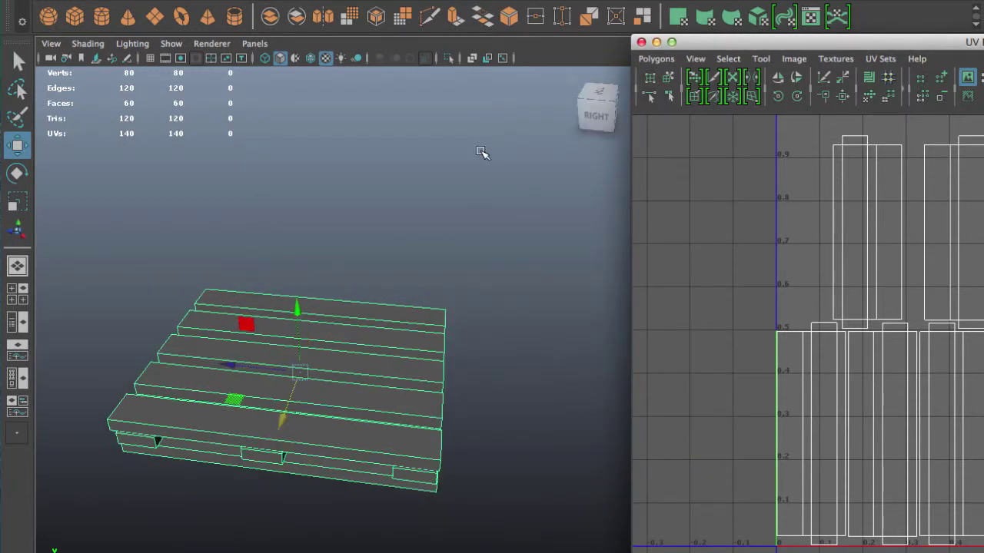
# Close the UV Editor and map a Checker texture onto the Lambert's Color so the pallet shows checkers.
pyautogui.click(642, 43)
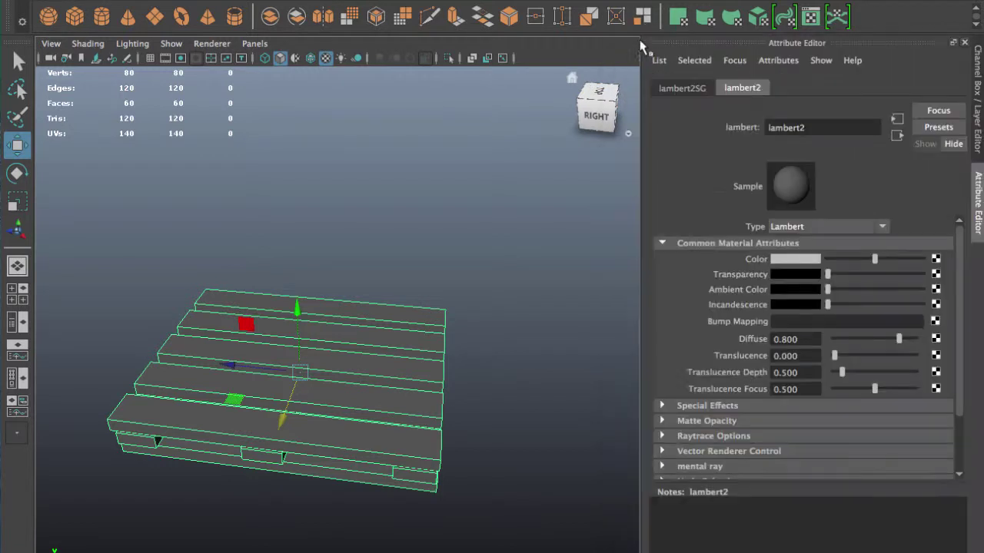
pyautogui.click(935, 259)
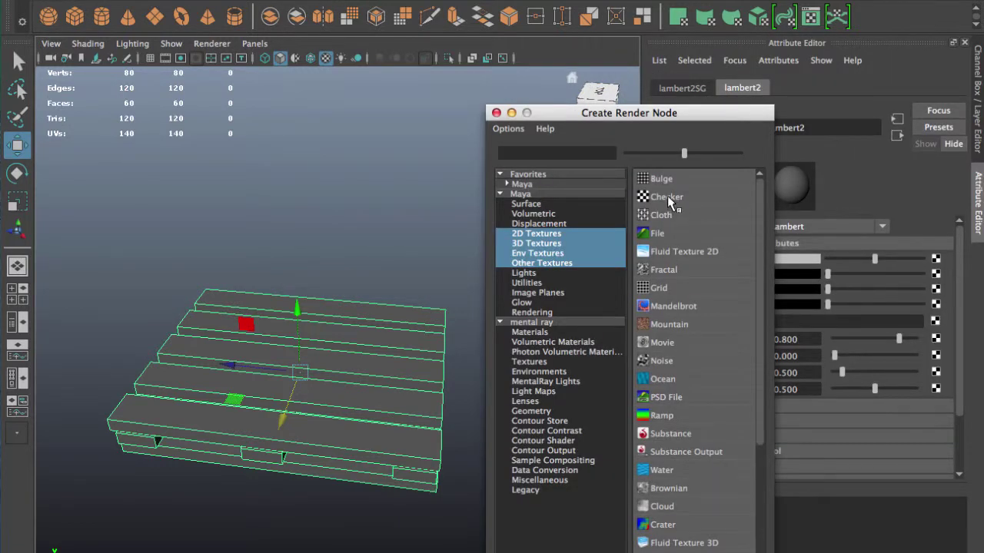
pyautogui.click(669, 202)
pyautogui.moveTo(402, 333)
pyautogui.keyDown('alt'); pyautogui.mouseDown()
pyautogui.moveTo(391, 333)
pyautogui.moveTo(454, 370)
pyautogui.moveTo(446, 325)
pyautogui.mouseUp(); pyautogui.keyUp('alt')
pyautogui.press('space')
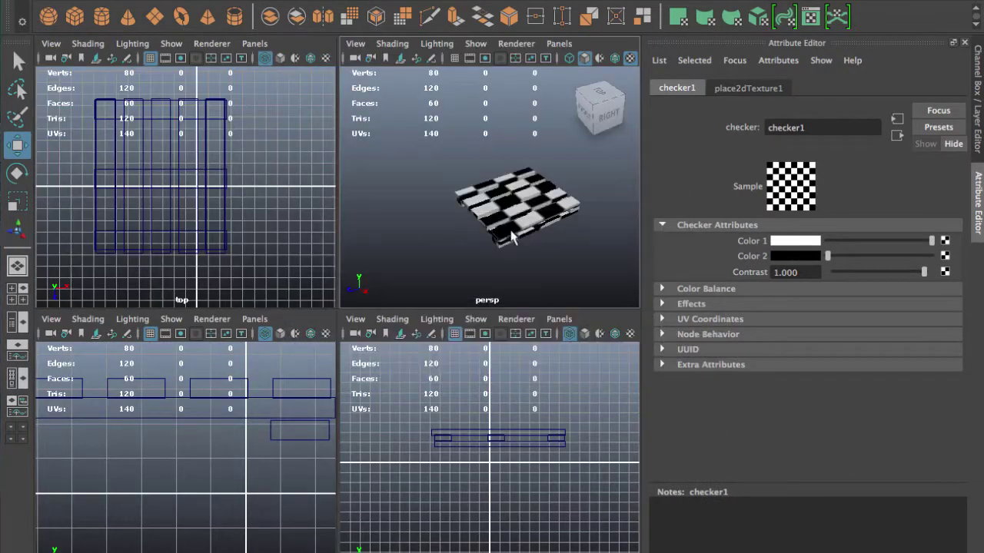
pyautogui.press('space')
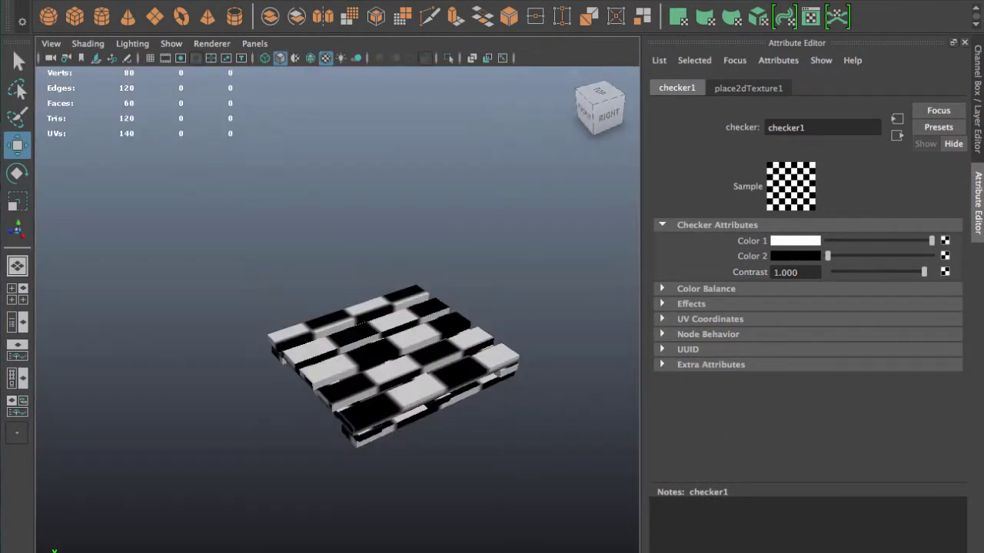
# Open the UV Editor with the pallet selected and dim the checker image behind its UVs.
pyautogui.click(406, 156)
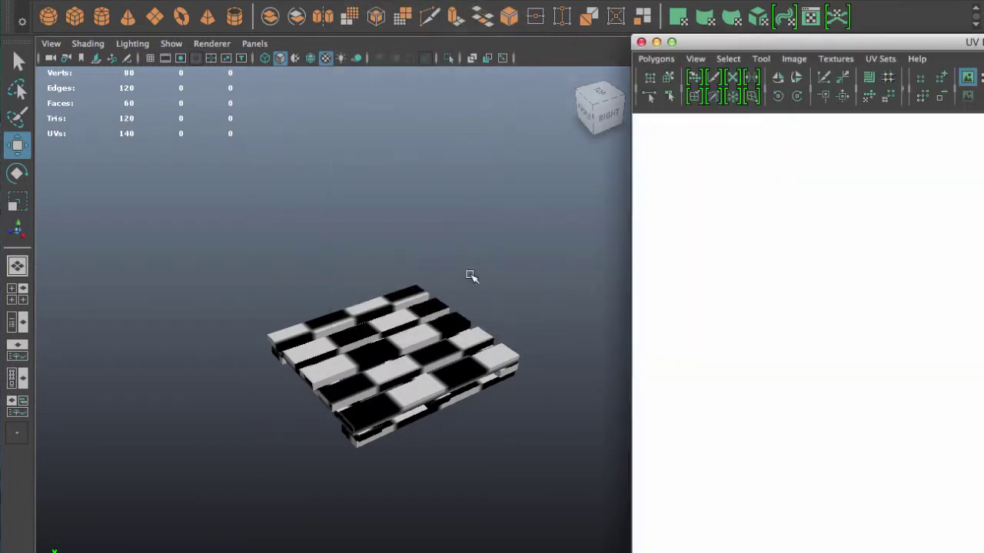
pyautogui.click(405, 401)
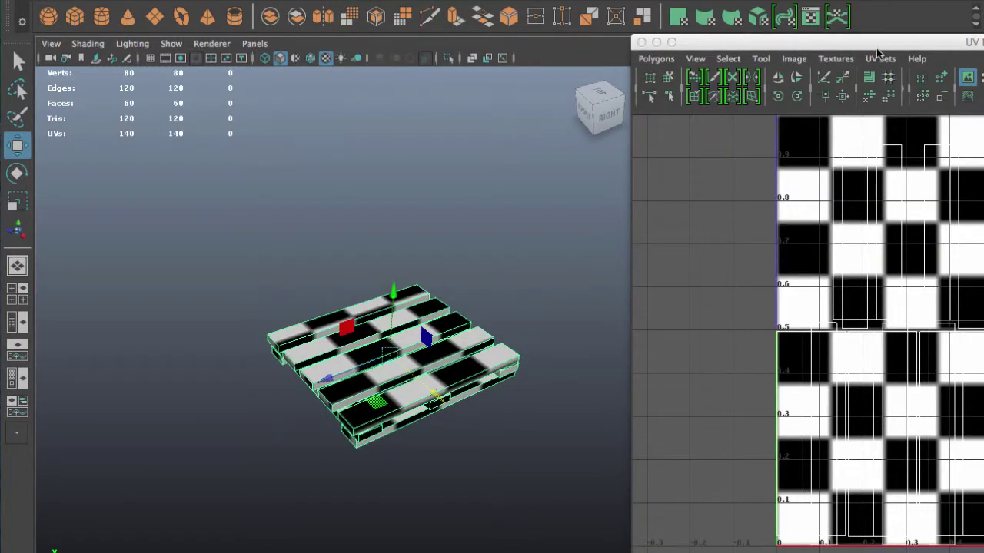
pyautogui.moveTo(877, 46); pyautogui.dragTo(547, 49)
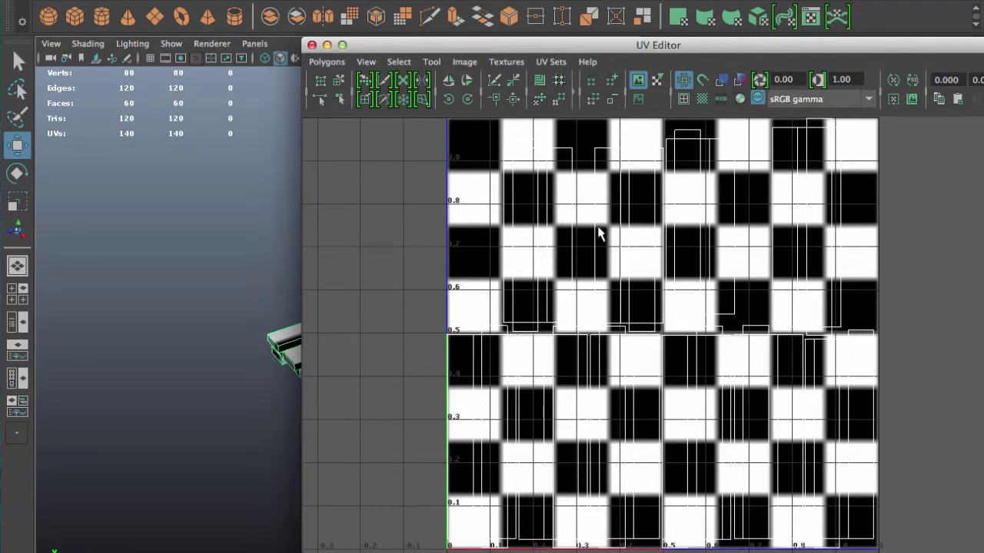
pyautogui.click(638, 98)
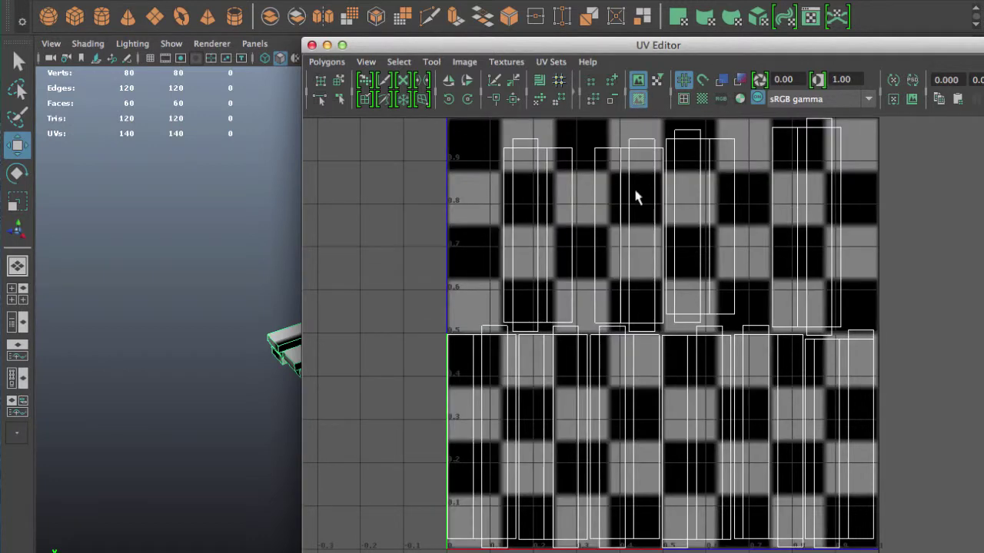
pyautogui.scroll(-2, 623, 258)
pyautogui.scroll(2, 622, 257)
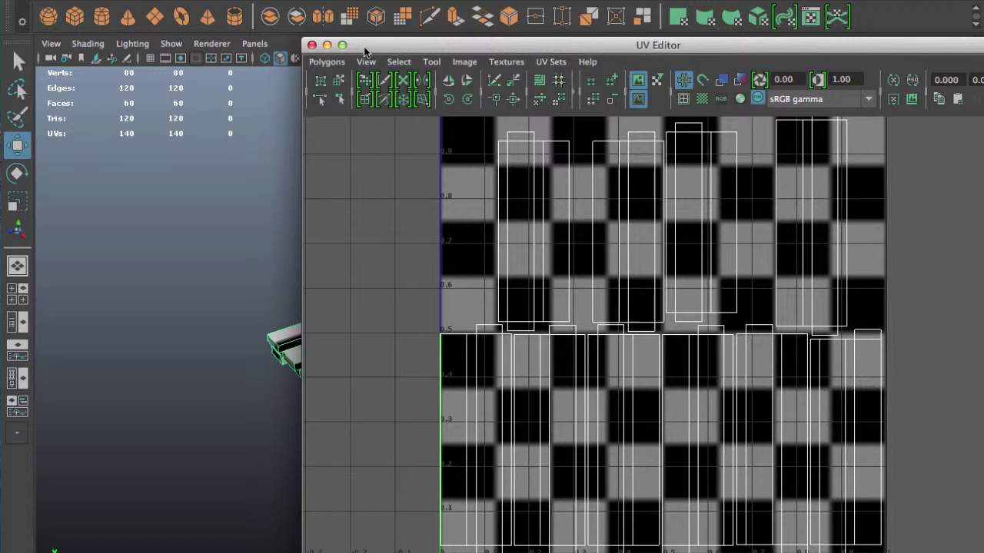
# Reposition the UV Editor beside a top-down pallet view and switch to UV selection mode.
pyautogui.moveTo(383, 53); pyautogui.dragTo(688, 100)
pyautogui.keyDown('alt'); pyautogui.moveTo(327, 373); pyautogui.dragTo(369, 392); pyautogui.keyUp('alt')
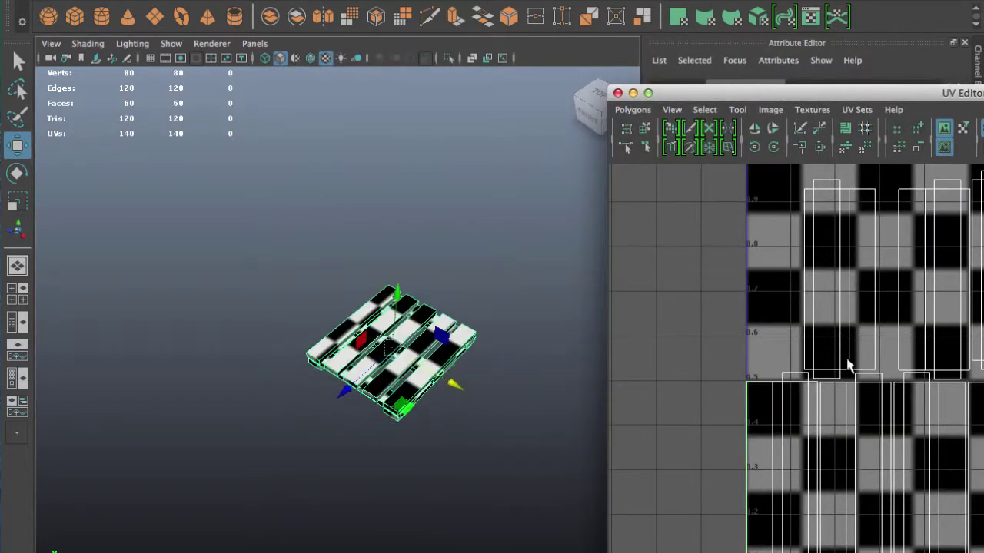
pyautogui.moveTo(791, 94); pyautogui.dragTo(476, 48)
pyautogui.scroll(-2, 630, 323)
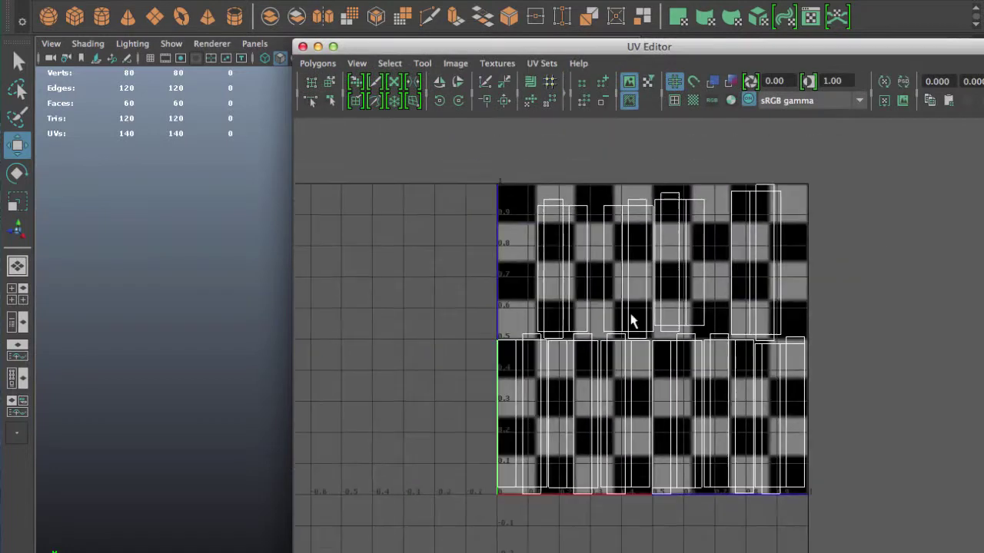
pyautogui.rightClick(630, 319)
pyautogui.click(695, 317)
# Select all the pallet's UVs and scale the shells up around the centre.
pyautogui.moveTo(395, 172); pyautogui.dragTo(866, 519)
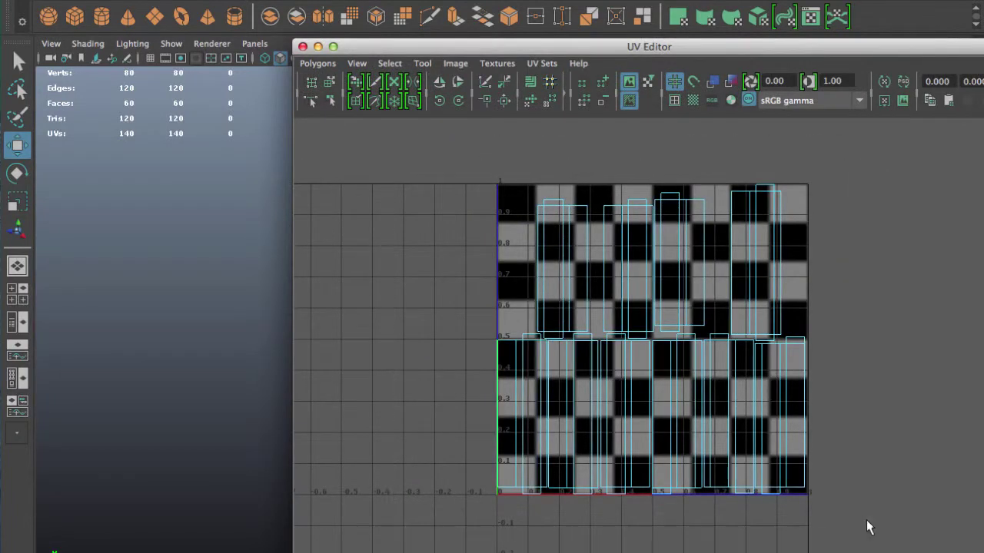
pyautogui.press('r')
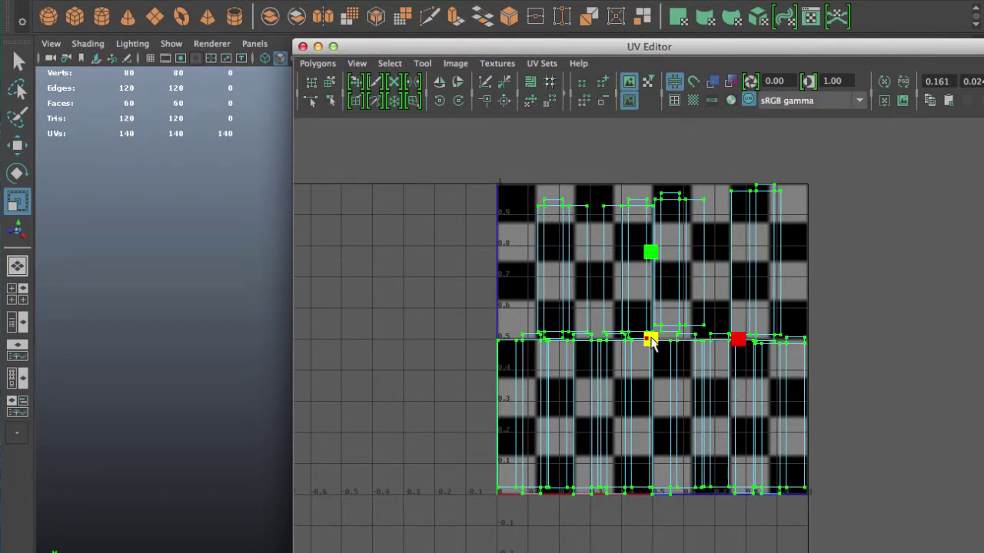
pyautogui.moveTo(650, 341)
pyautogui.mouseDown()
pyautogui.moveTo(638, 289)
pyautogui.moveTo(411, 227)
pyautogui.mouseUp()
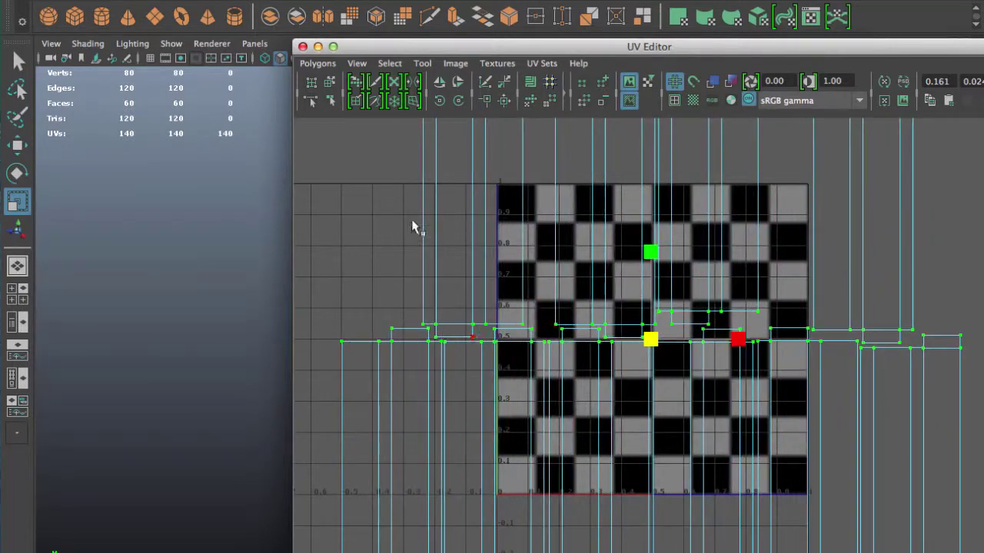
pyautogui.moveTo(412, 54); pyautogui.dragTo(704, 39)
pyautogui.scroll(5, 391, 336)
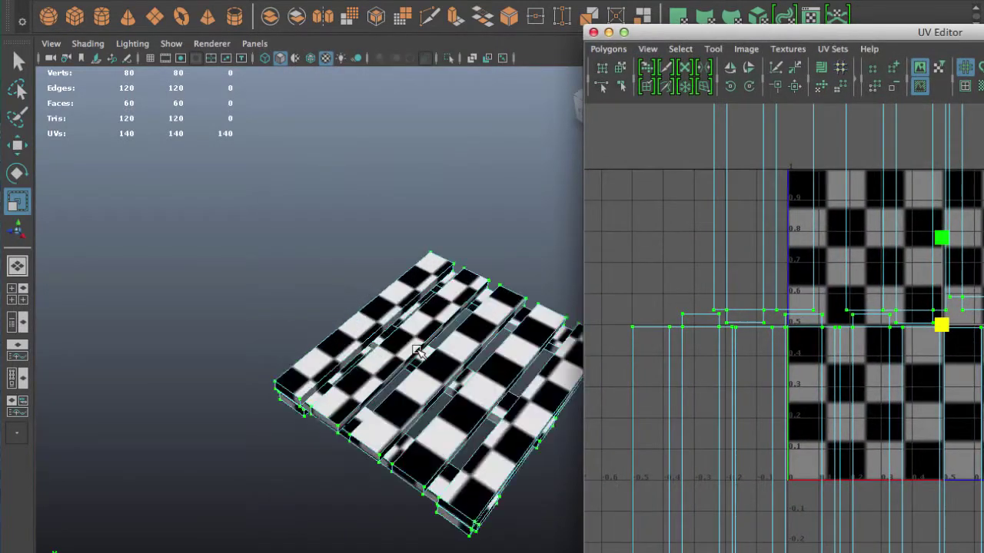
pyautogui.moveTo(392, 336)
pyautogui.keyDown('alt'); pyautogui.mouseDown()
pyautogui.moveTo(330, 307)
pyautogui.moveTo(314, 259)
pyautogui.moveTo(314, 167)
pyautogui.moveTo(246, 231)
pyautogui.moveTo(226, 310)
pyautogui.moveTo(305, 343)
pyautogui.moveTo(395, 312)
pyautogui.mouseUp(); pyautogui.keyUp('alt')
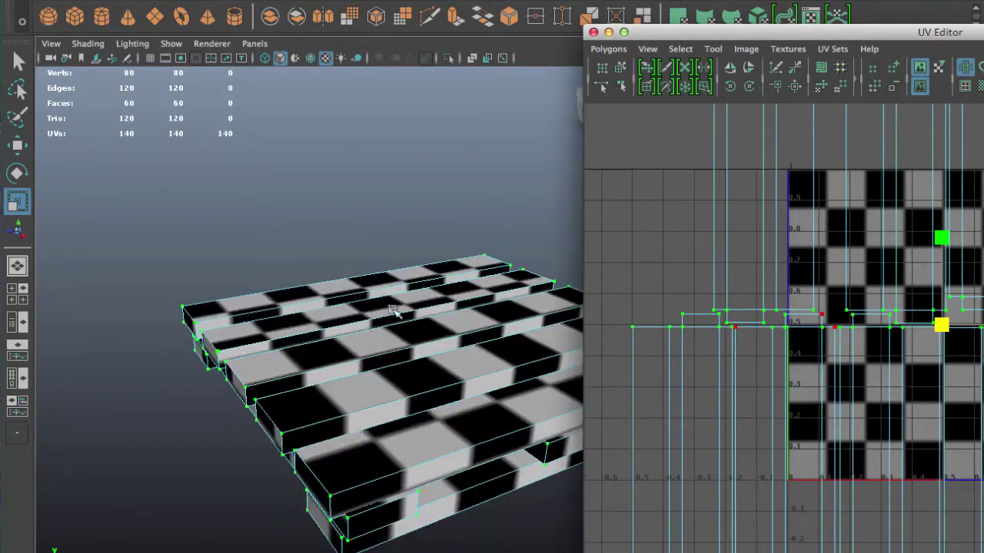
pyautogui.moveTo(774, 44); pyautogui.dragTo(478, 47)
# Undo the UV shell scaling, clear the selection, and frame the 0–1 UV tile.
pyautogui.press('a')
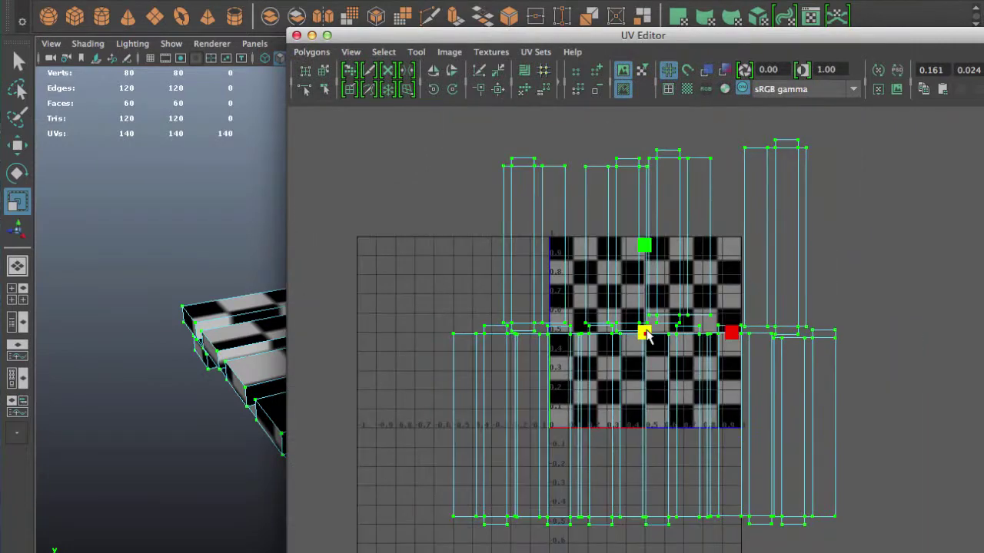
pyautogui.moveTo(646, 336)
pyautogui.mouseDown()
pyautogui.moveTo(667, 391)
pyautogui.moveTo(656, 386)
pyautogui.mouseUp()
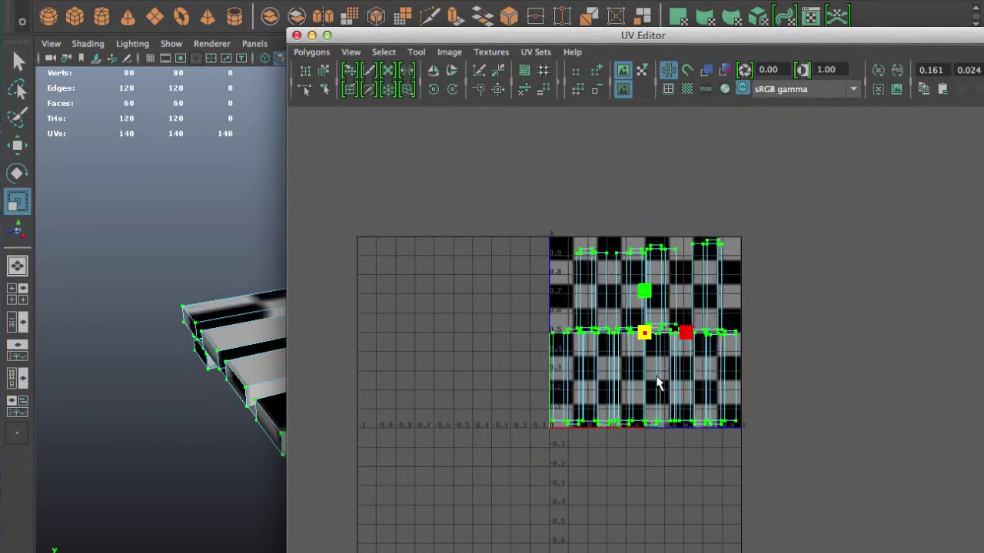
pyautogui.hotkey('ctrl', 'z')
pyautogui.press('w')
pyautogui.click(473, 177)
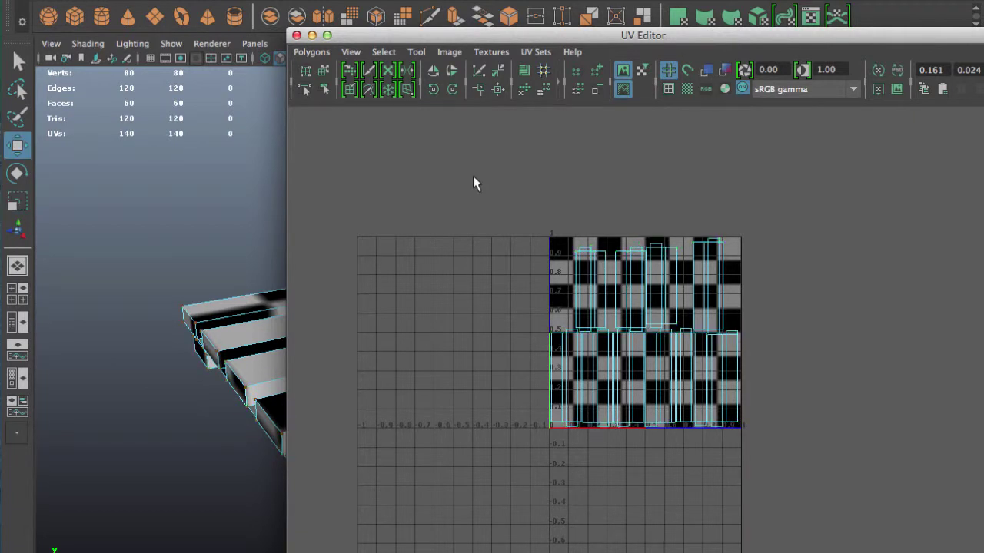
pyautogui.press('f')
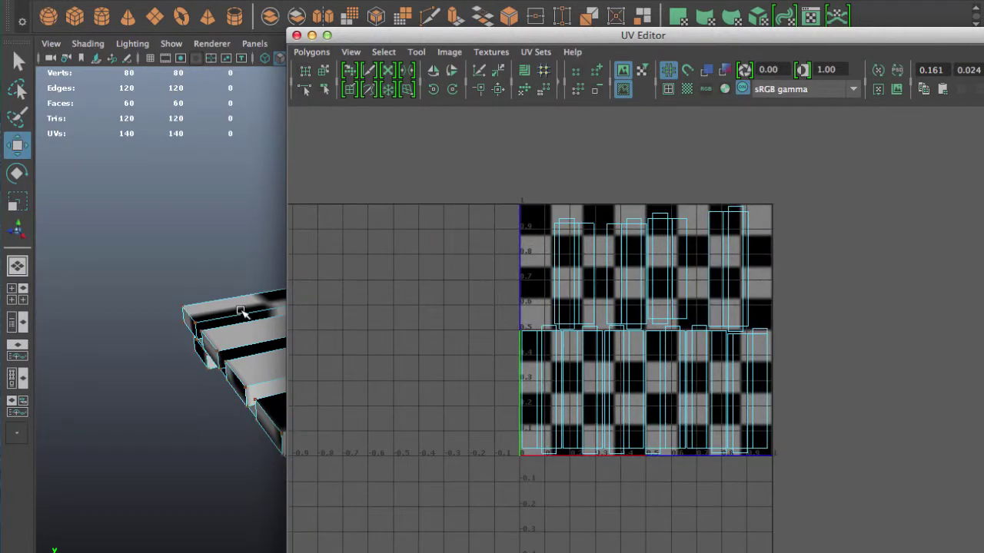
# Return the pallet to object selection and frame it in the viewport.
pyautogui.moveTo(240, 311); pyautogui.dragTo(314, 272, button='right')
pyautogui.click(226, 325)
pyautogui.press('f')
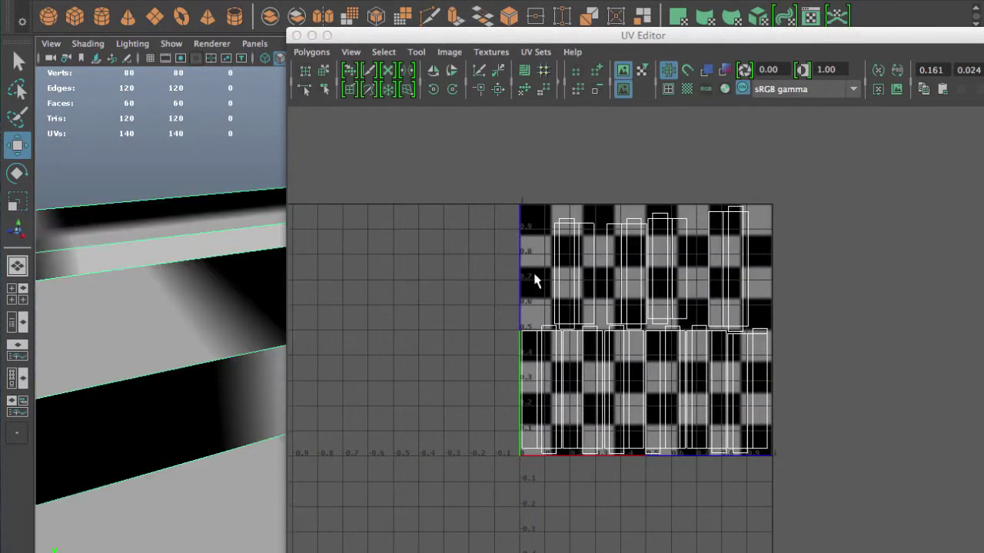
pyautogui.keyDown('alt'); pyautogui.moveTo(574, 289); pyautogui.dragTo(569, 300, button='right'); pyautogui.keyUp('alt')
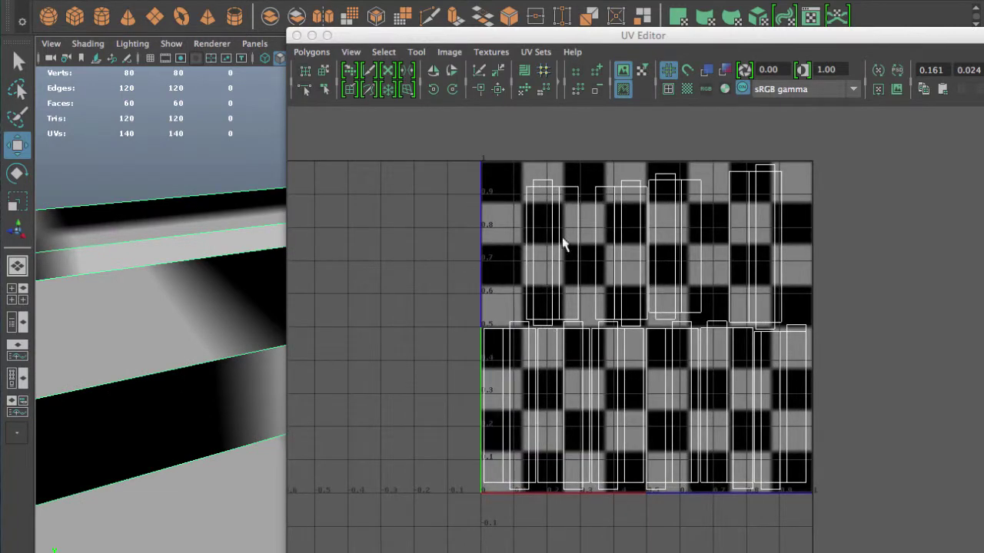
pyautogui.moveTo(229, 368)
pyautogui.keyDown('alt'); pyautogui.mouseDown()
pyautogui.moveTo(198, 358)
pyautogui.moveTo(225, 360)
pyautogui.mouseUp(); pyautogui.keyUp('alt')
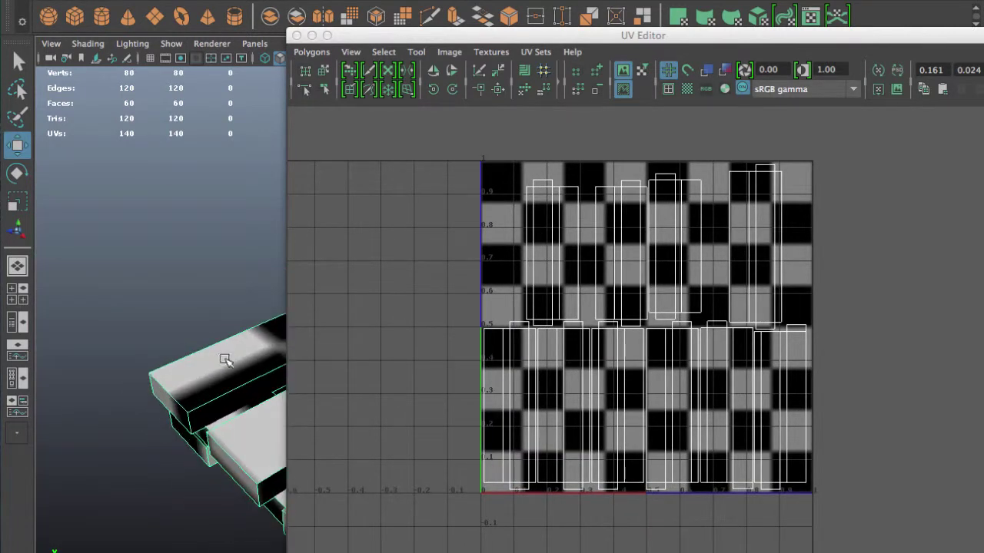
pyautogui.hotkey('ctrl', 'a')
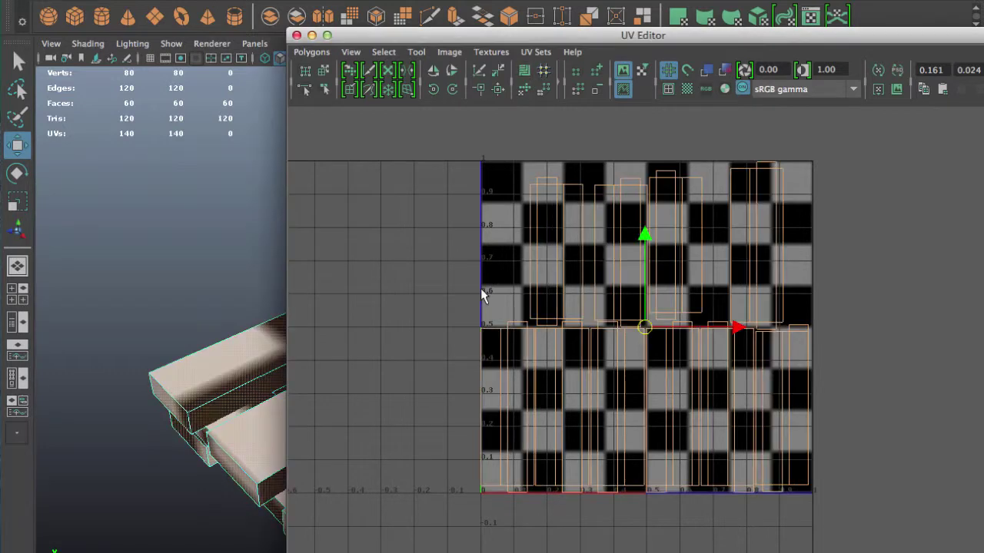
pyautogui.scroll(1, 480, 288)
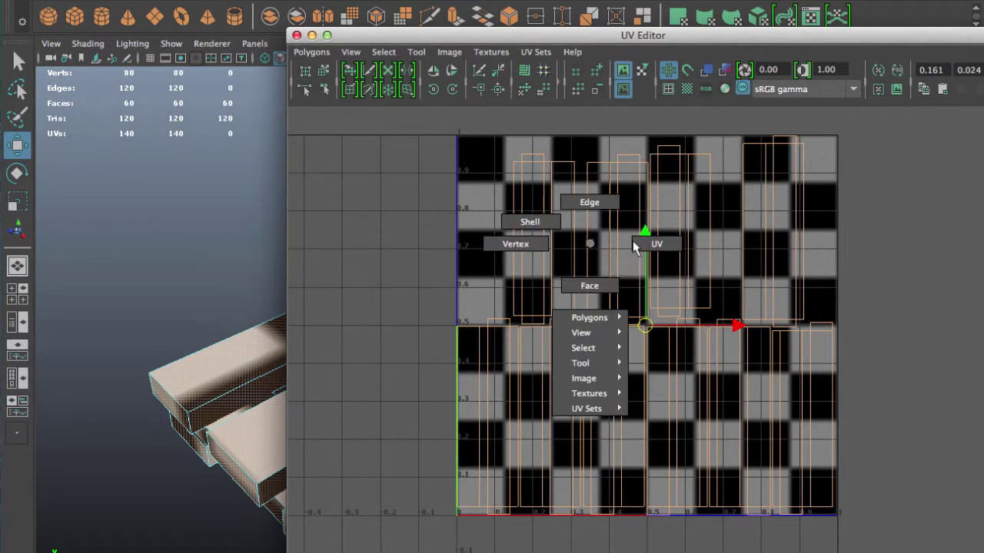
pyautogui.moveTo(592, 250); pyautogui.dragTo(659, 244, button='right')
pyautogui.click(233, 368)
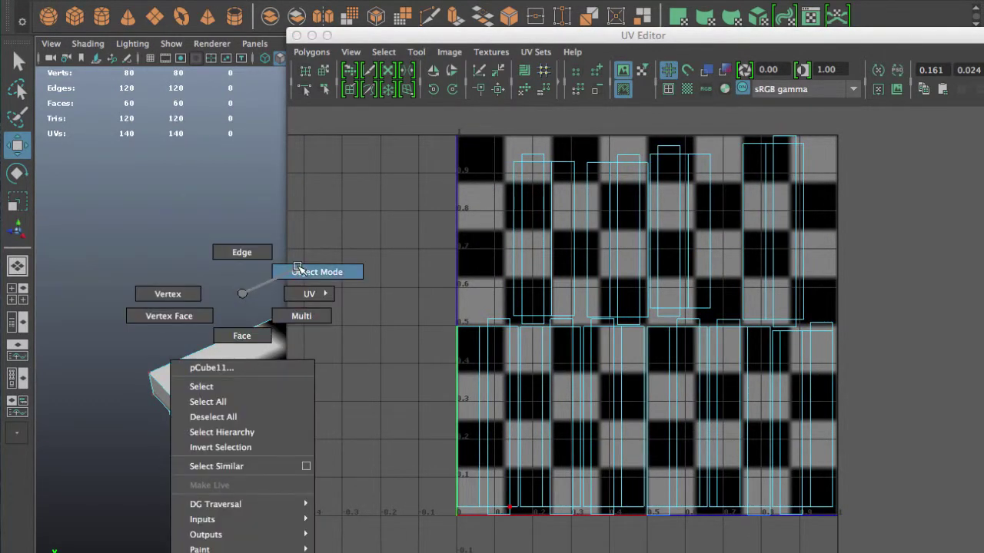
pyautogui.moveTo(243, 365); pyautogui.dragTo(311, 271, button='right')
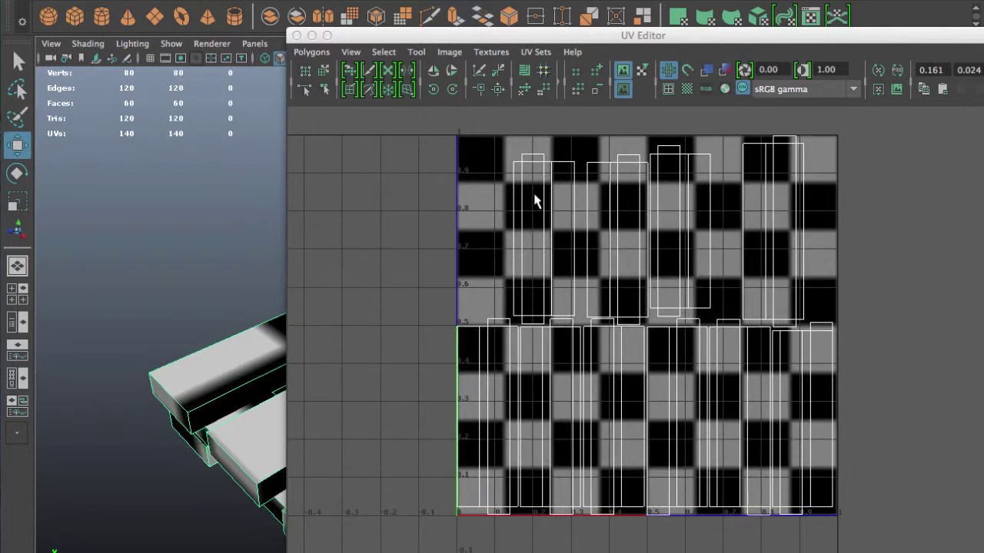
# Close the UV Editor, show the channel values, and delete the pallet's construction history.
pyautogui.click(297, 35)
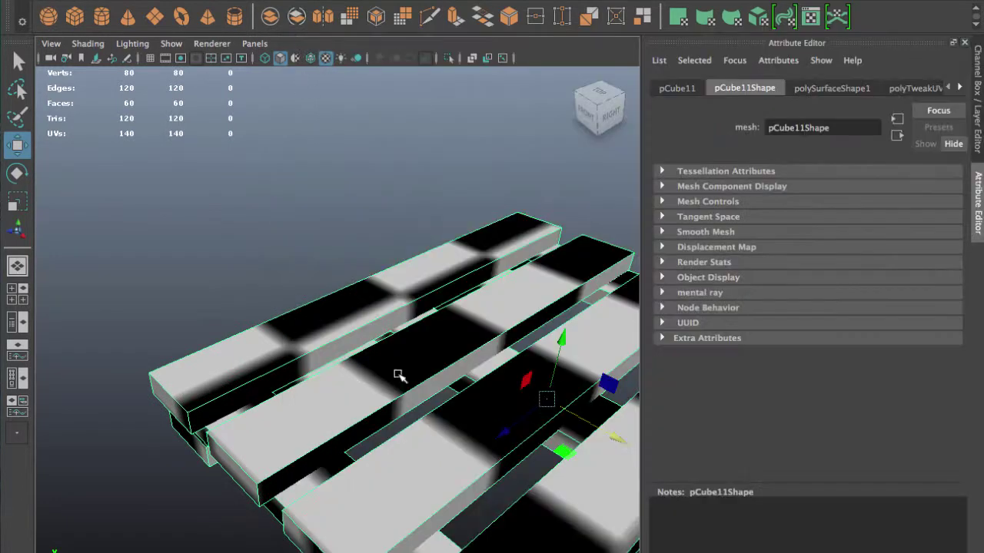
pyautogui.scroll(-5, 399, 377)
pyautogui.moveTo(405, 355)
pyautogui.keyDown('alt'); pyautogui.mouseDown()
pyautogui.moveTo(349, 309)
pyautogui.moveTo(375, 328)
pyautogui.moveTo(361, 307)
pyautogui.mouseUp(); pyautogui.keyUp('alt')
pyautogui.click(964, 42)
pyautogui.scroll(3, 395, 325)
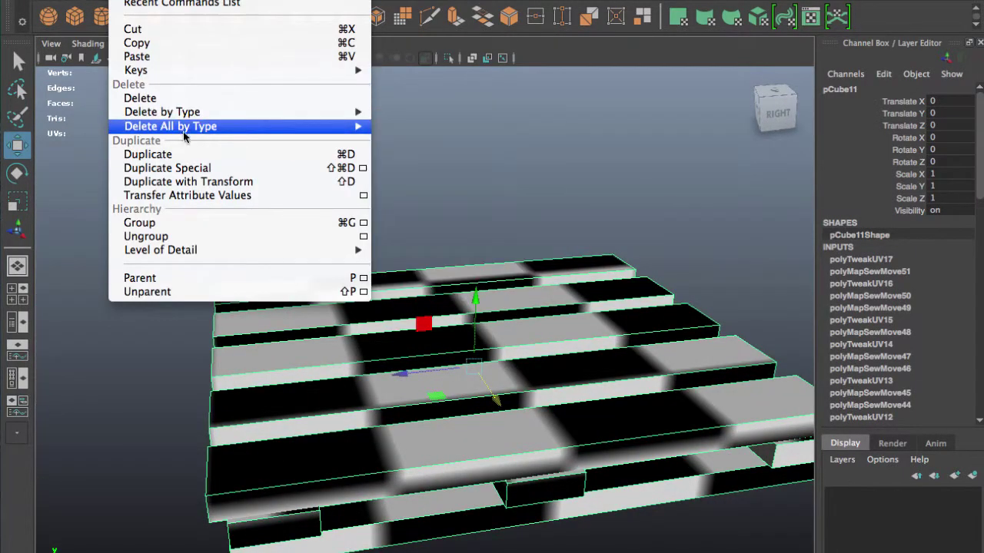
pyautogui.moveTo(171, 126)
pyautogui.click(391, 134)
# Show the ground grid in the perspective viewport.
pyautogui.keyDown('alt'); pyautogui.moveTo(388, 135); pyautogui.dragTo(389, 286, button='right'); pyautogui.keyUp('alt')
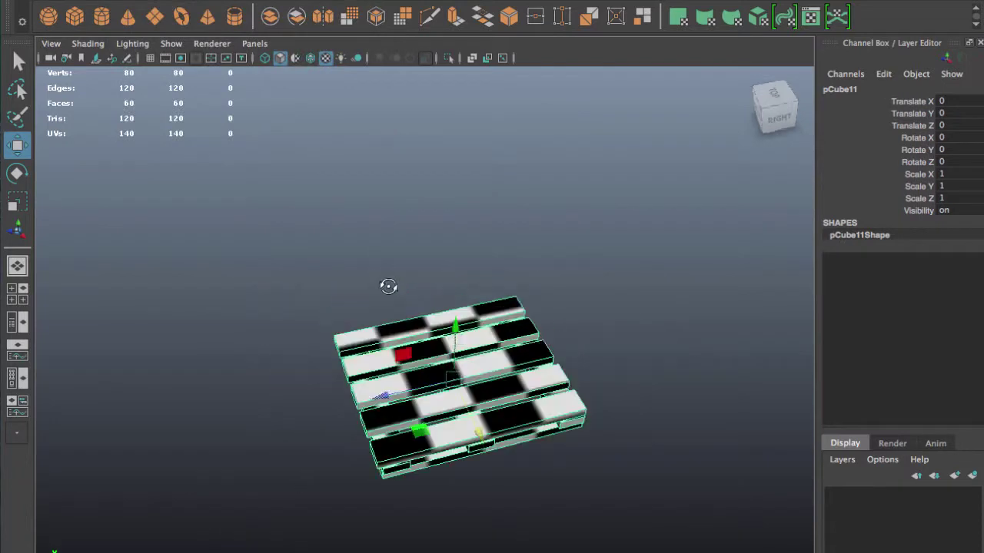
pyautogui.keyDown('alt'); pyautogui.moveTo(389, 285); pyautogui.dragTo(397, 38); pyautogui.keyUp('alt')
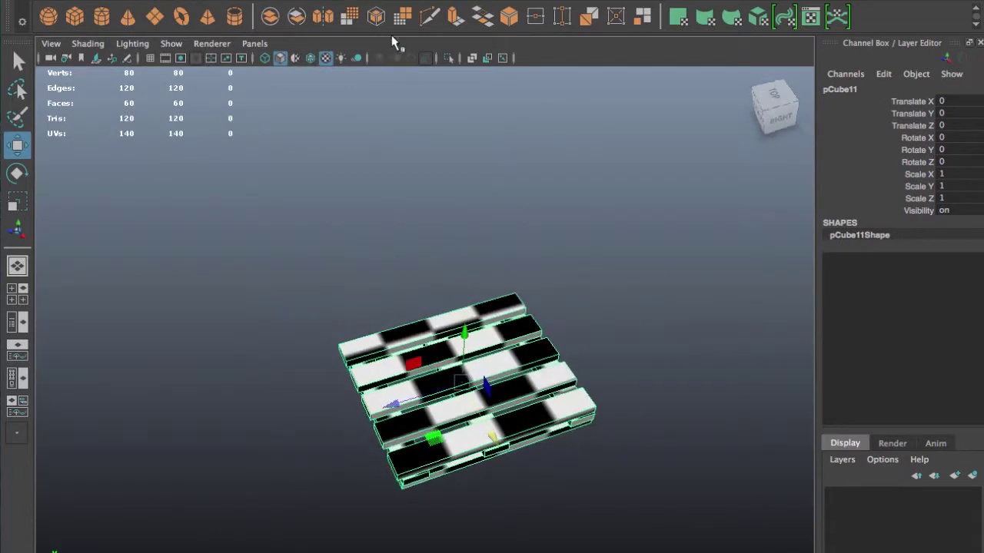
pyautogui.click(150, 57)
pyautogui.scroll(4, 326, 230)
pyautogui.scroll(2, 323, 223)
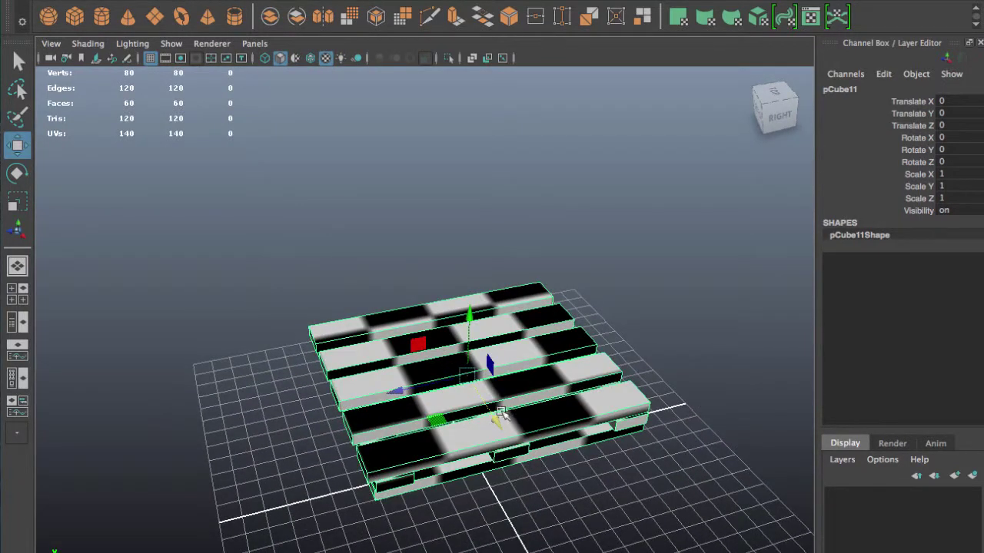
# Slide the pallet along X away from the origin and reselect pCube11.
pyautogui.moveTo(500, 413)
pyautogui.mouseDown()
pyautogui.moveTo(423, 454)
pyautogui.moveTo(465, 387)
pyautogui.mouseUp()
pyautogui.scroll(-3, 360, 264)
pyautogui.keyDown('alt'); pyautogui.moveTo(360, 264); pyautogui.dragTo(355, 307, button='middle'); pyautogui.keyUp('alt')
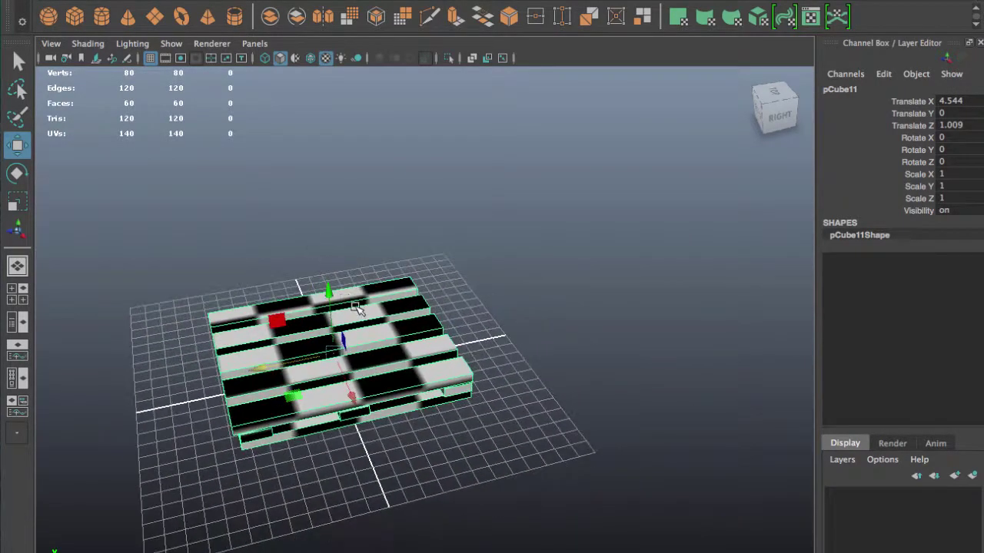
pyautogui.keyDown('alt'); pyautogui.moveTo(361, 317); pyautogui.dragTo(584, 201); pyautogui.keyUp('alt')
pyautogui.scroll(3, 369, 307)
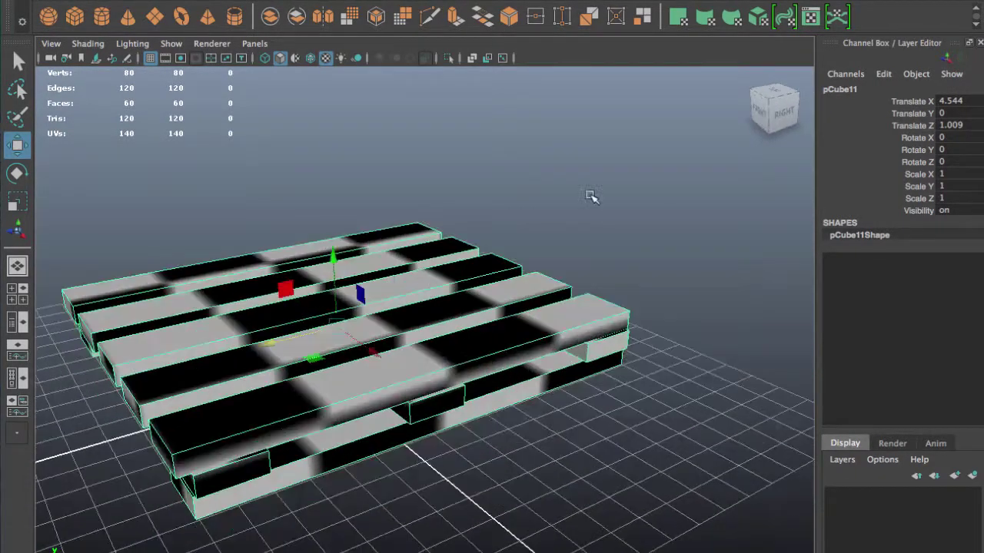
pyautogui.click(584, 202)
pyautogui.moveTo(353, 310)
pyautogui.keyDown('alt'); pyautogui.mouseDown()
pyautogui.moveTo(386, 318)
pyautogui.moveTo(389, 288)
pyautogui.moveTo(497, 273)
pyautogui.moveTo(486, 246)
pyautogui.mouseUp(); pyautogui.keyUp('alt')
pyautogui.click(392, 315)
pyautogui.scroll(-2, 391, 291)
# Move the pallet down along Y to translate 4.544, -1.589, 1.009.
pyautogui.press('q')
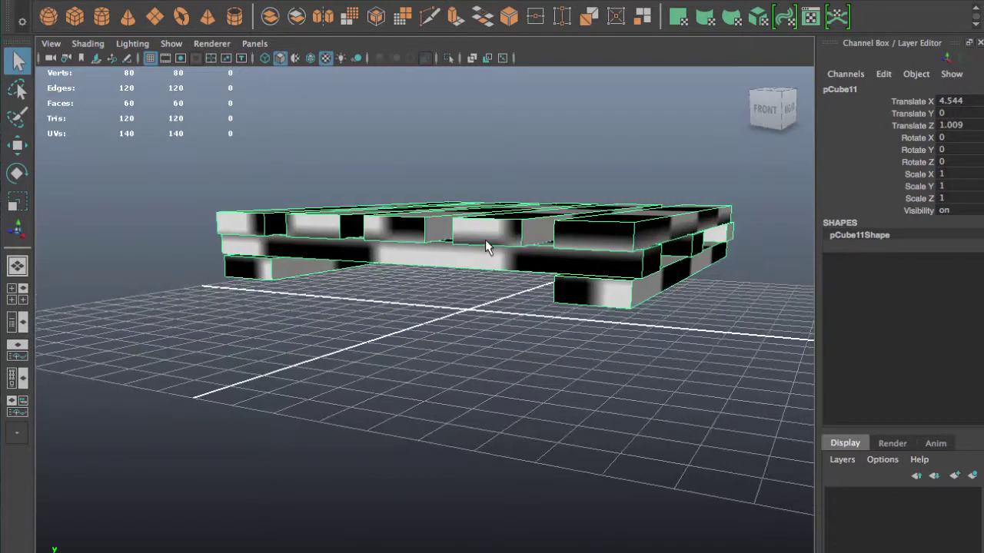
pyautogui.press('w')
pyautogui.moveTo(509, 161); pyautogui.dragTo(503, 210)
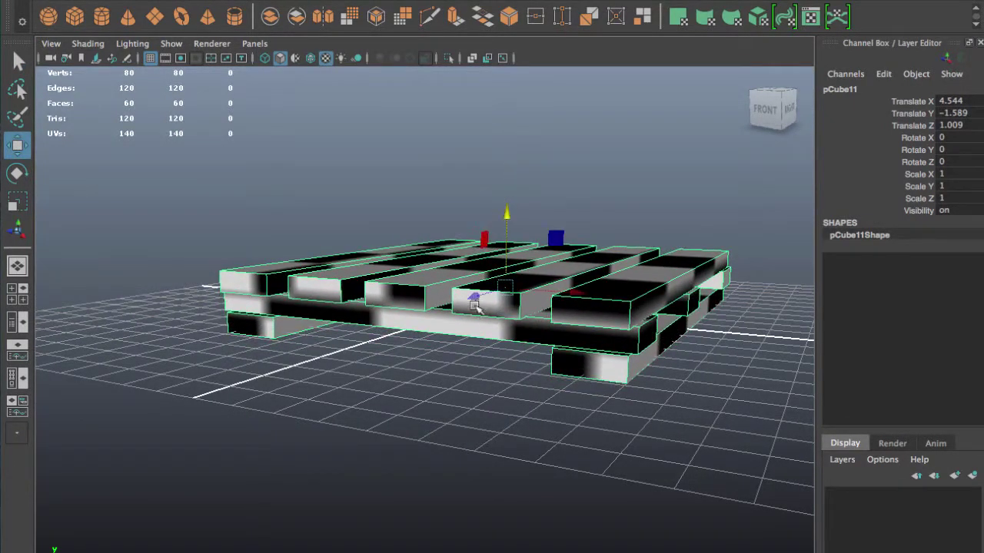
pyautogui.keyDown('alt'); pyautogui.moveTo(472, 296); pyautogui.dragTo(390, 345); pyautogui.keyUp('alt')
pyautogui.moveTo(495, 243)
pyautogui.keyDown('alt'); pyautogui.mouseDown()
pyautogui.moveTo(461, 253)
pyautogui.moveTo(401, 358)
pyautogui.moveTo(410, 374)
pyautogui.moveTo(417, 329)
pyautogui.mouseUp(); pyautogui.keyUp('alt')
pyautogui.scroll(3, 408, 346)
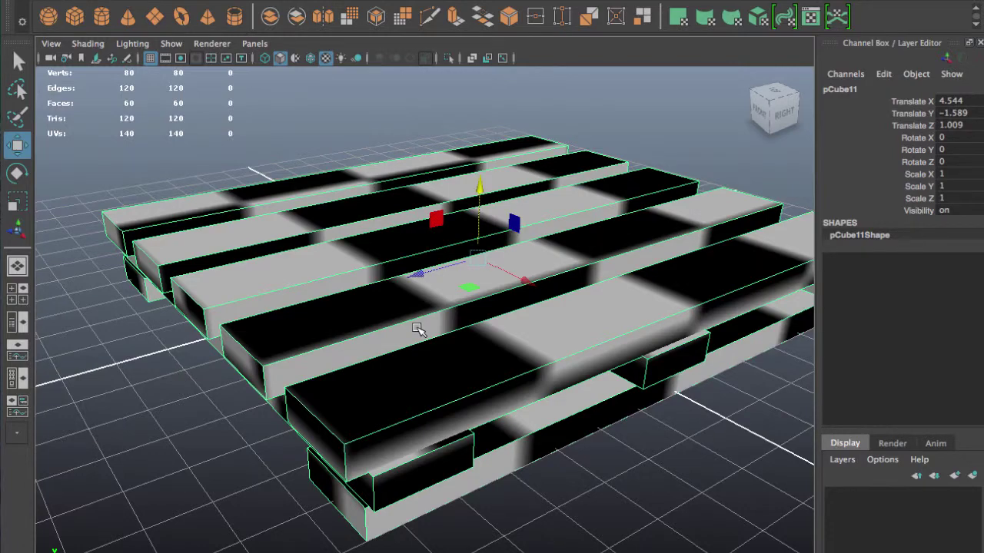
pyautogui.scroll(-5, 436, 308)
pyautogui.scroll(6, 430, 308)
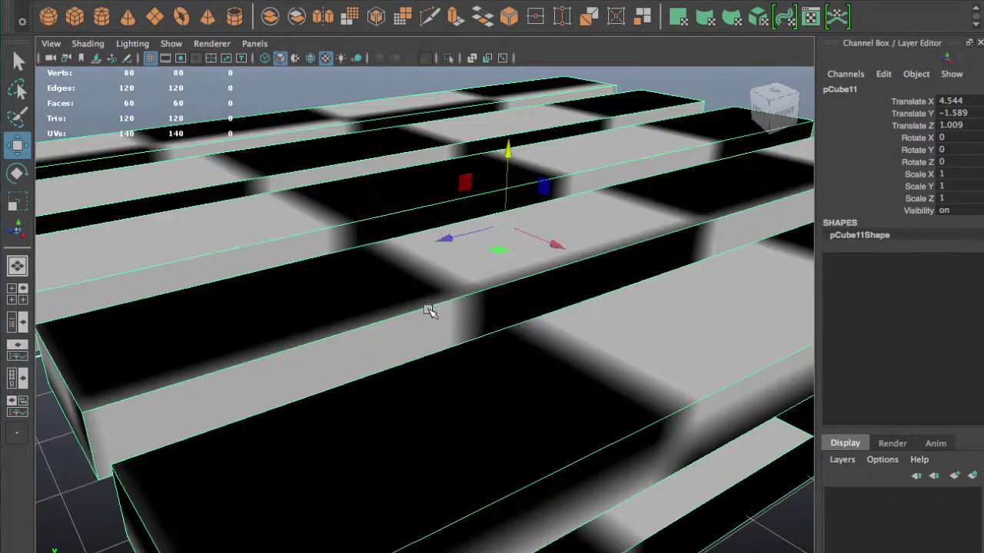
pyautogui.moveTo(430, 307)
pyautogui.keyDown('alt'); pyautogui.mouseDown()
pyautogui.moveTo(433, 285)
pyautogui.moveTo(430, 303)
pyautogui.mouseUp(); pyautogui.keyUp('alt')
pyautogui.scroll(-4, 433, 288)
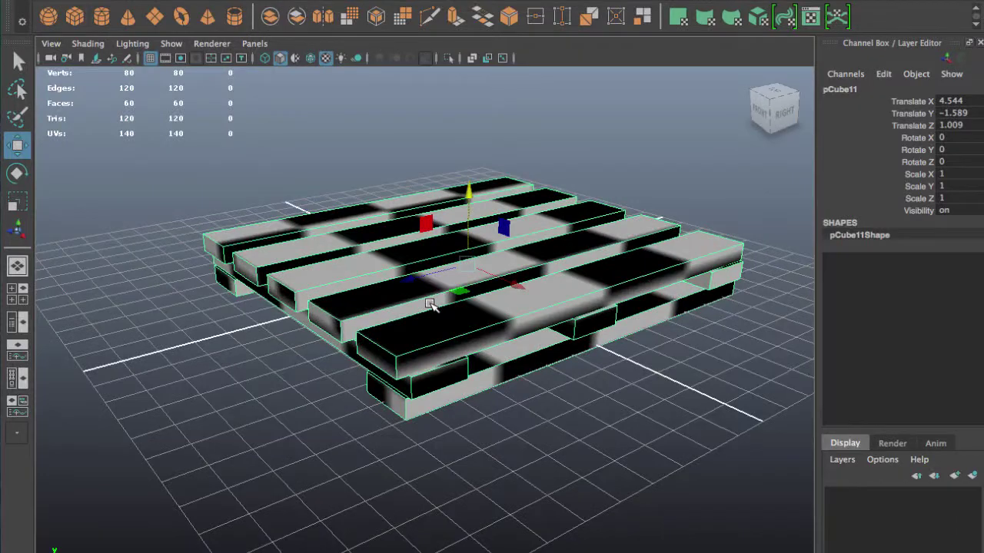